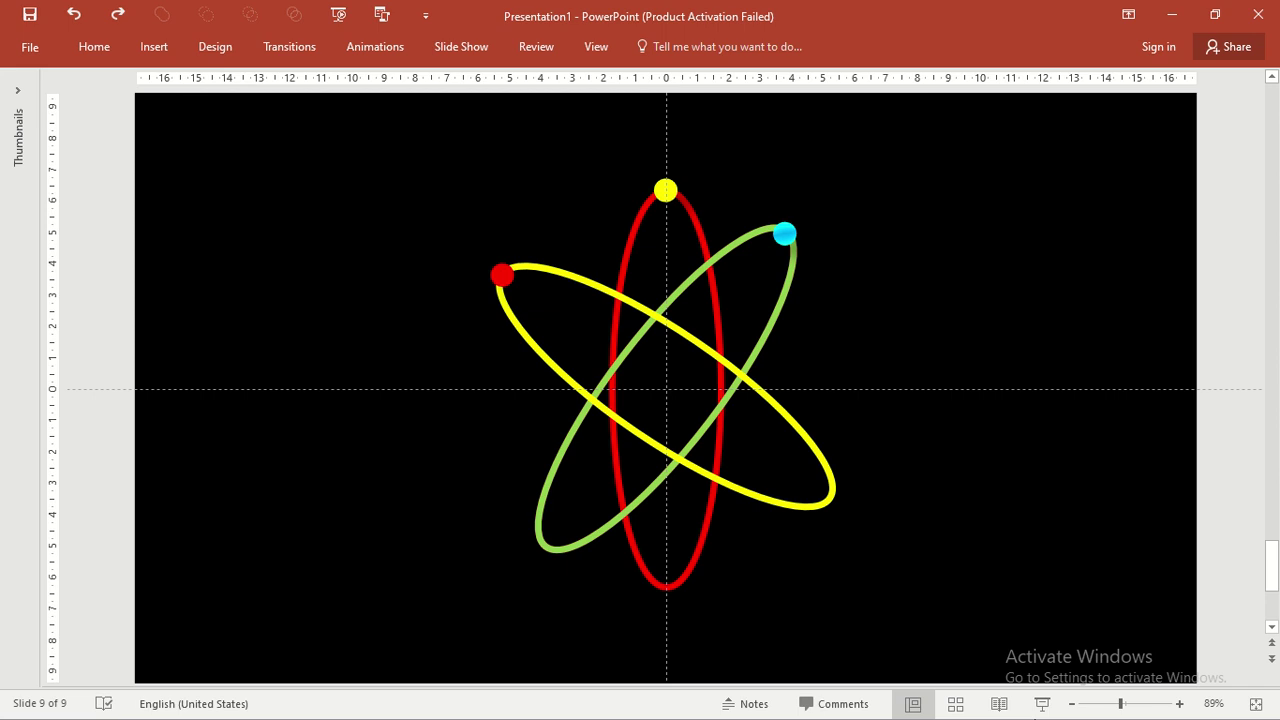
Play slide 9 full screen to watch the three dots circle their coloured orbits
left_click(1040, 703)
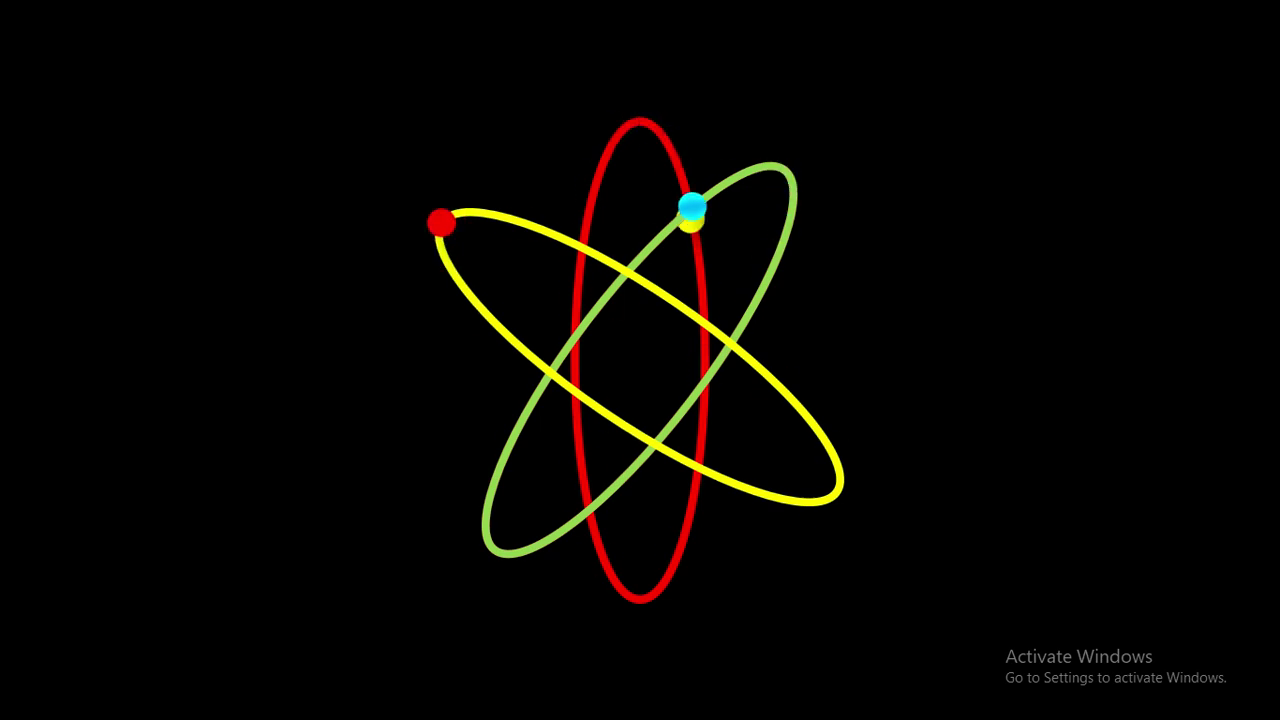
Exit the show and delete the title and subtitle placeholders from the new slide
key("Escape")
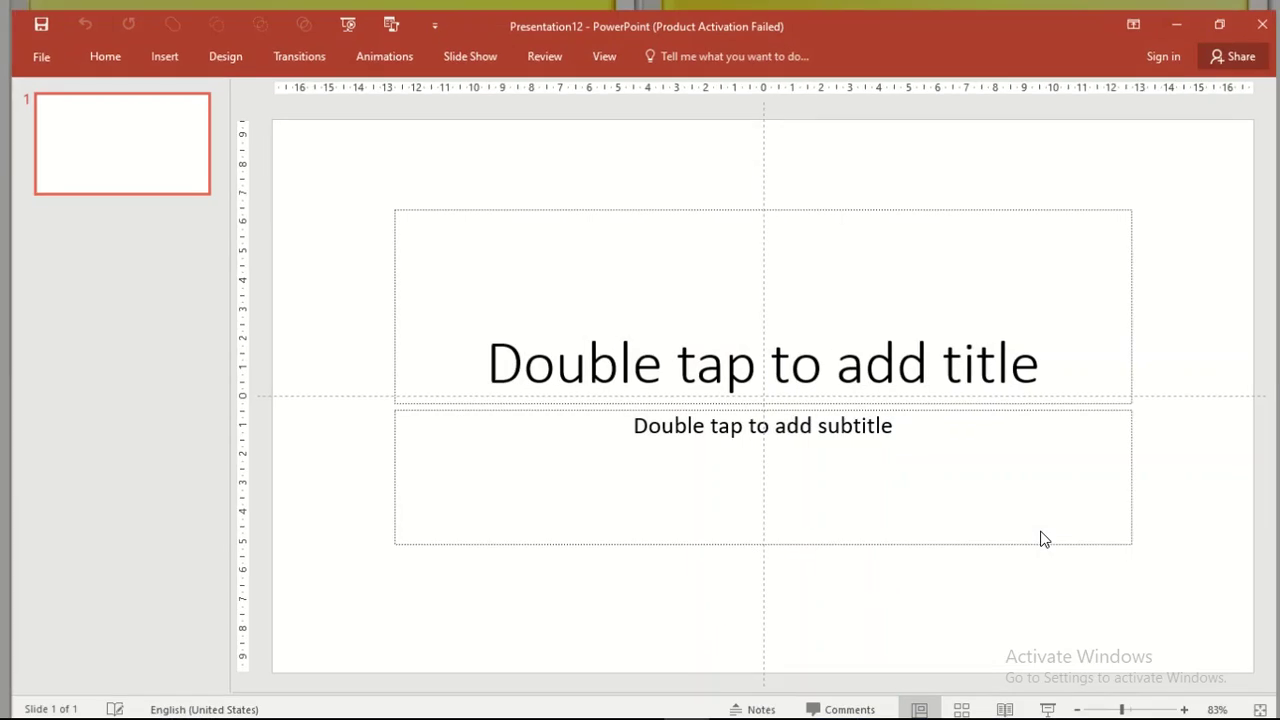
key("ctrl+a")
key("Delete")
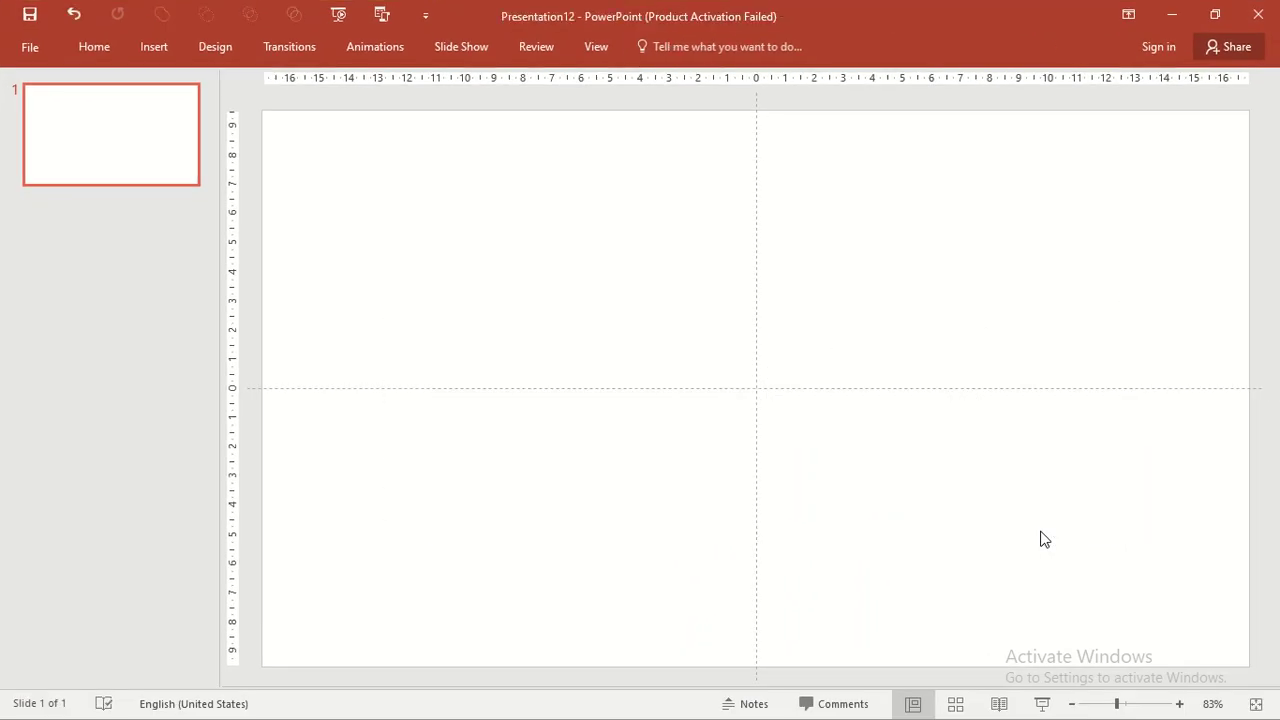
Pick the Oval shape from the Insert Shapes gallery
left_click(146, 46)
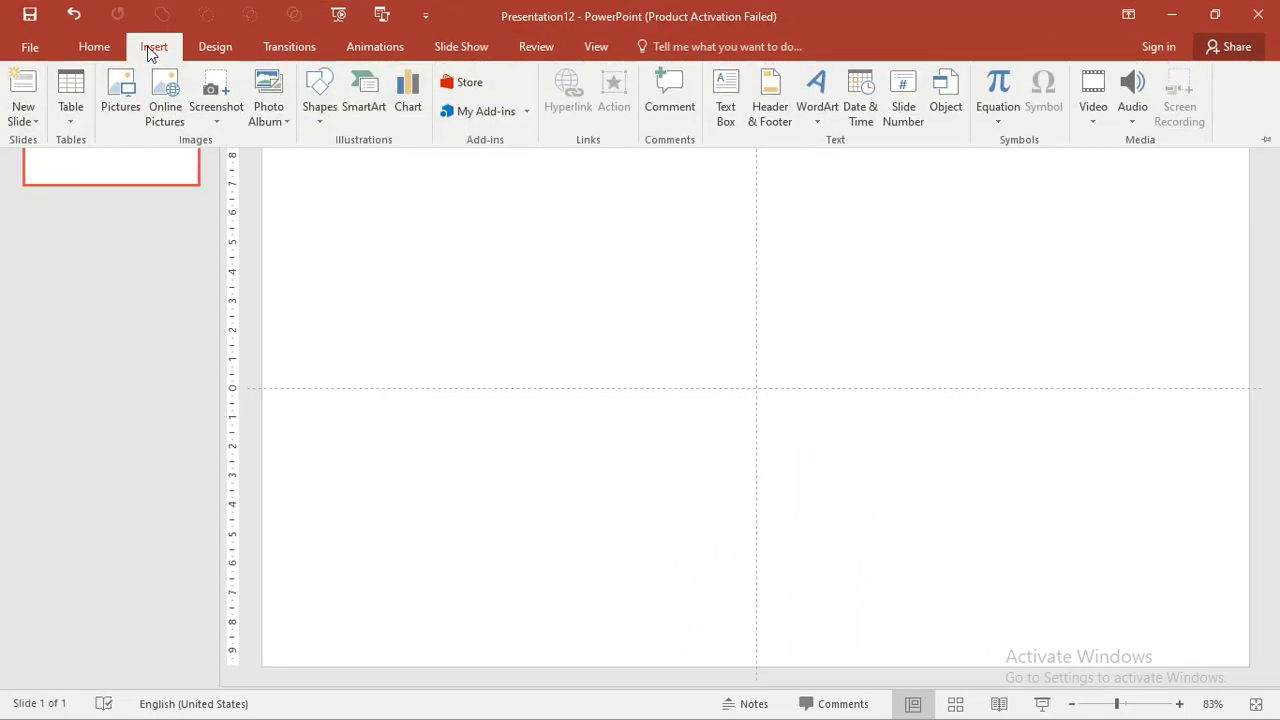
left_click(318, 113)
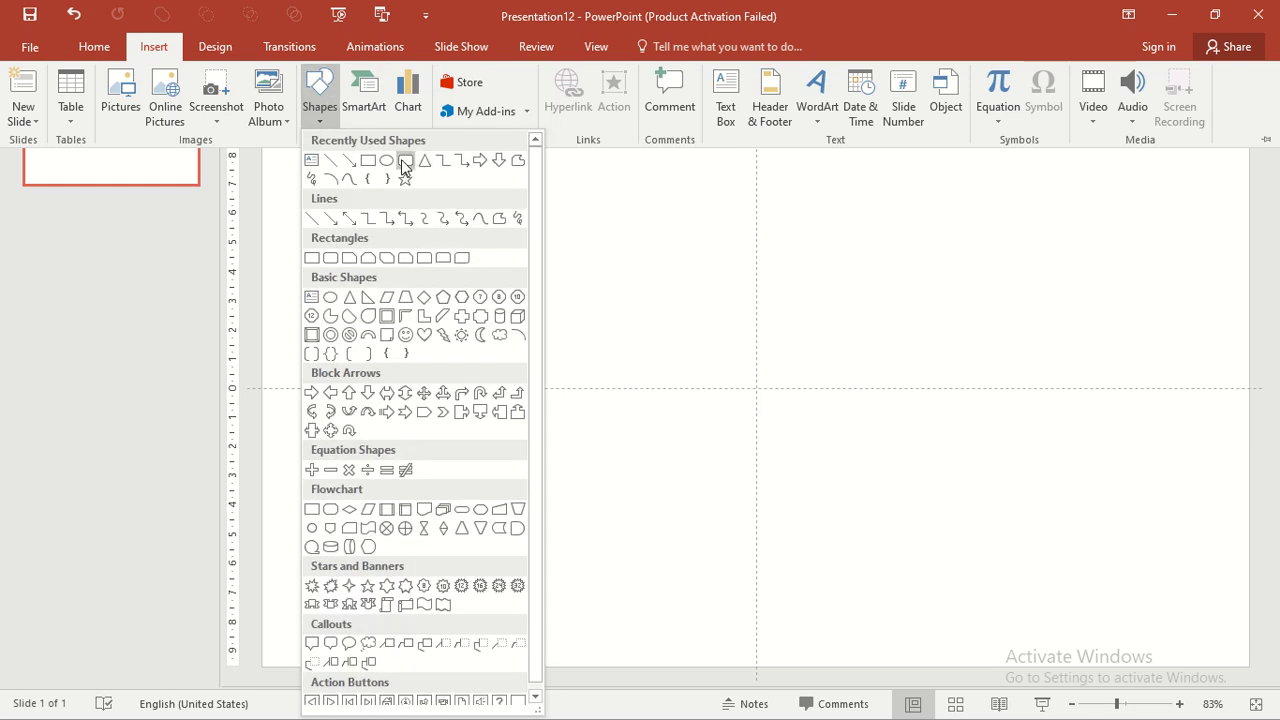
left_click(386, 160)
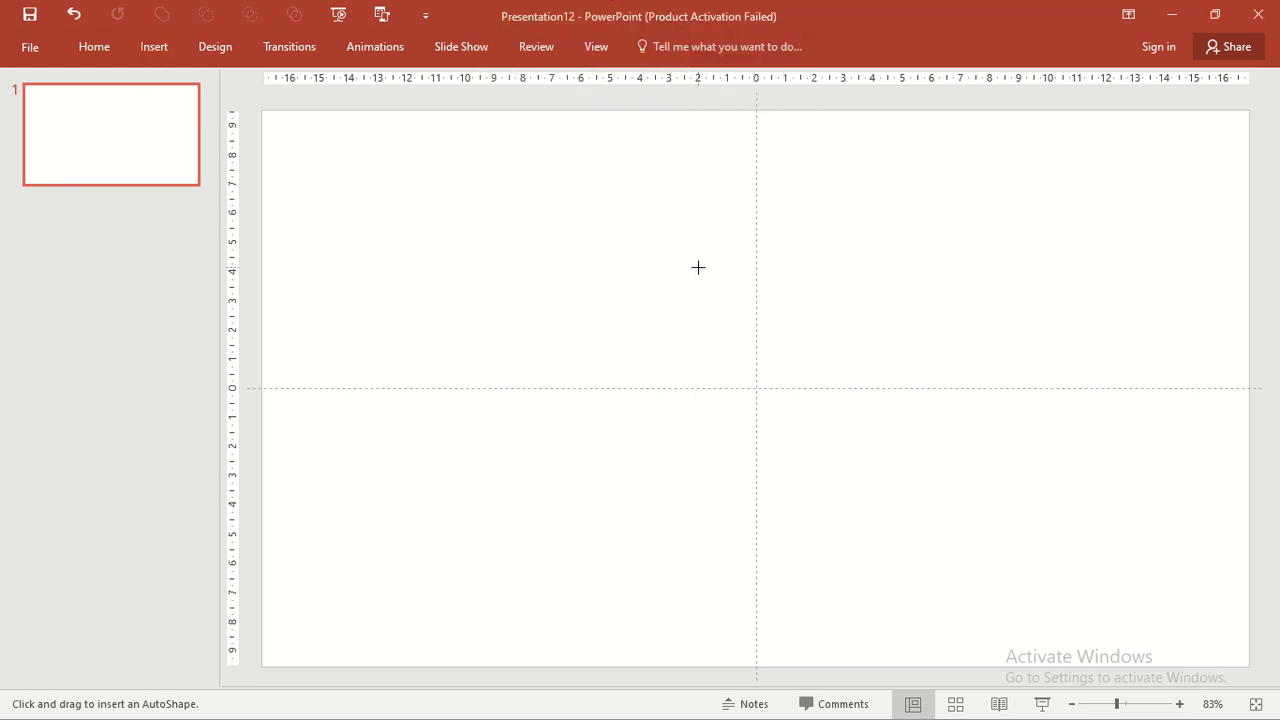
Draw a tall ellipse and centre it horizontally and vertically on the slide
left_click_drag(698, 290, 726, 434)
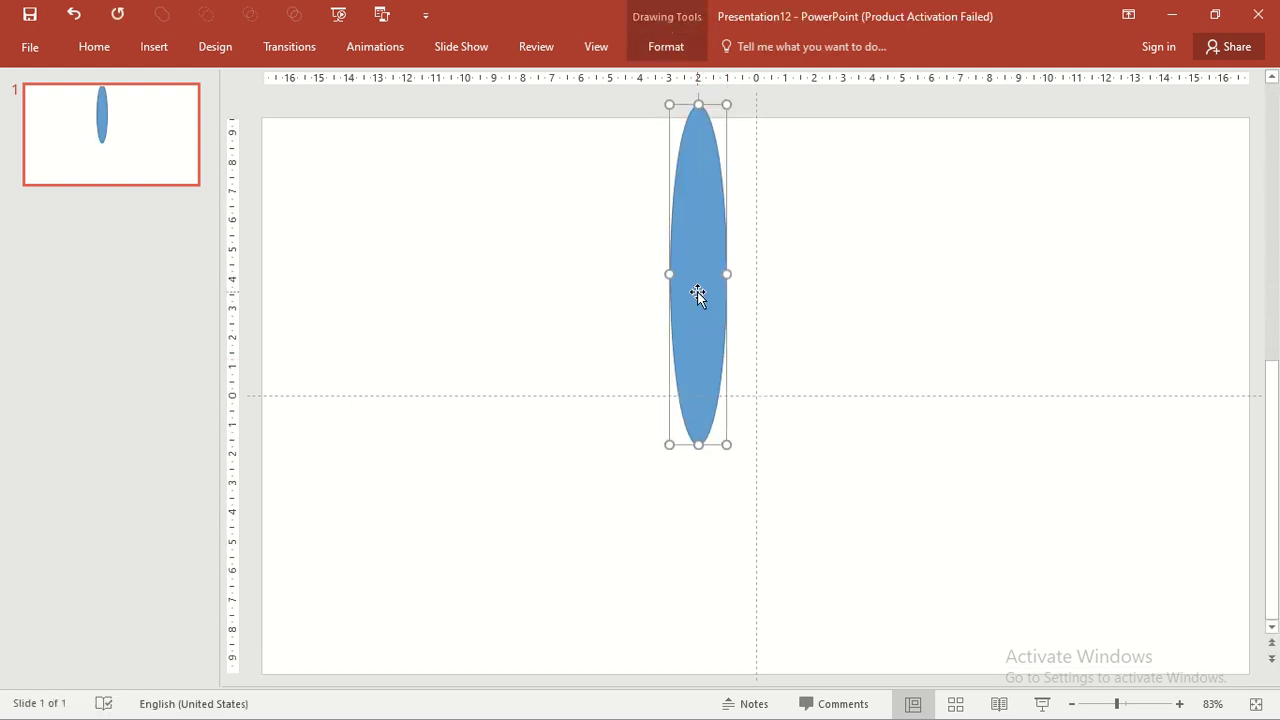
left_click_drag(700, 294, 760, 423)
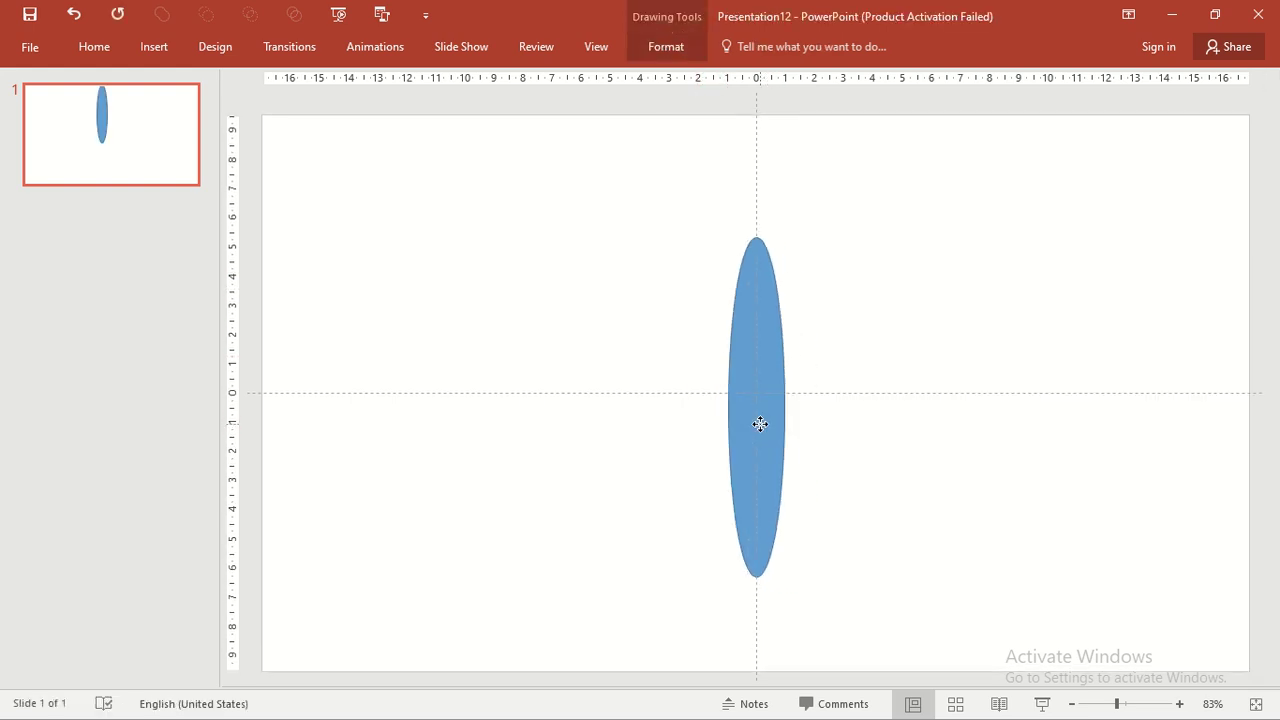
left_click(661, 49)
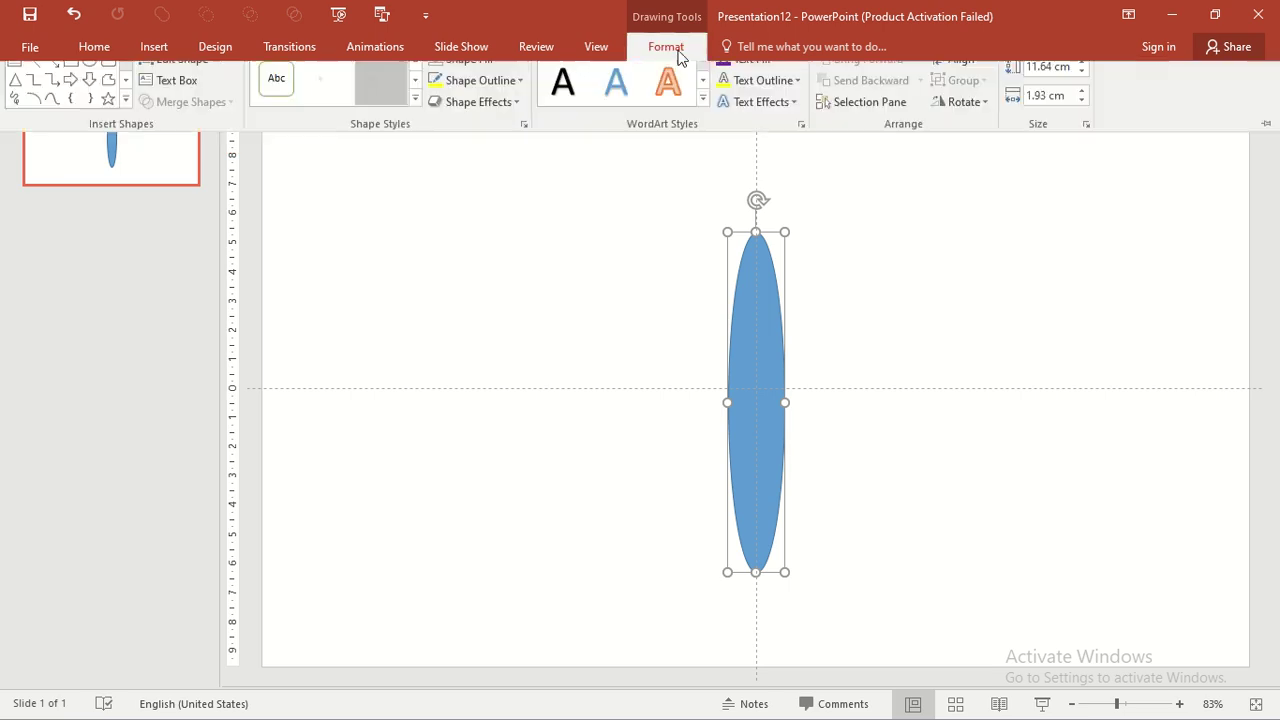
left_click(962, 76)
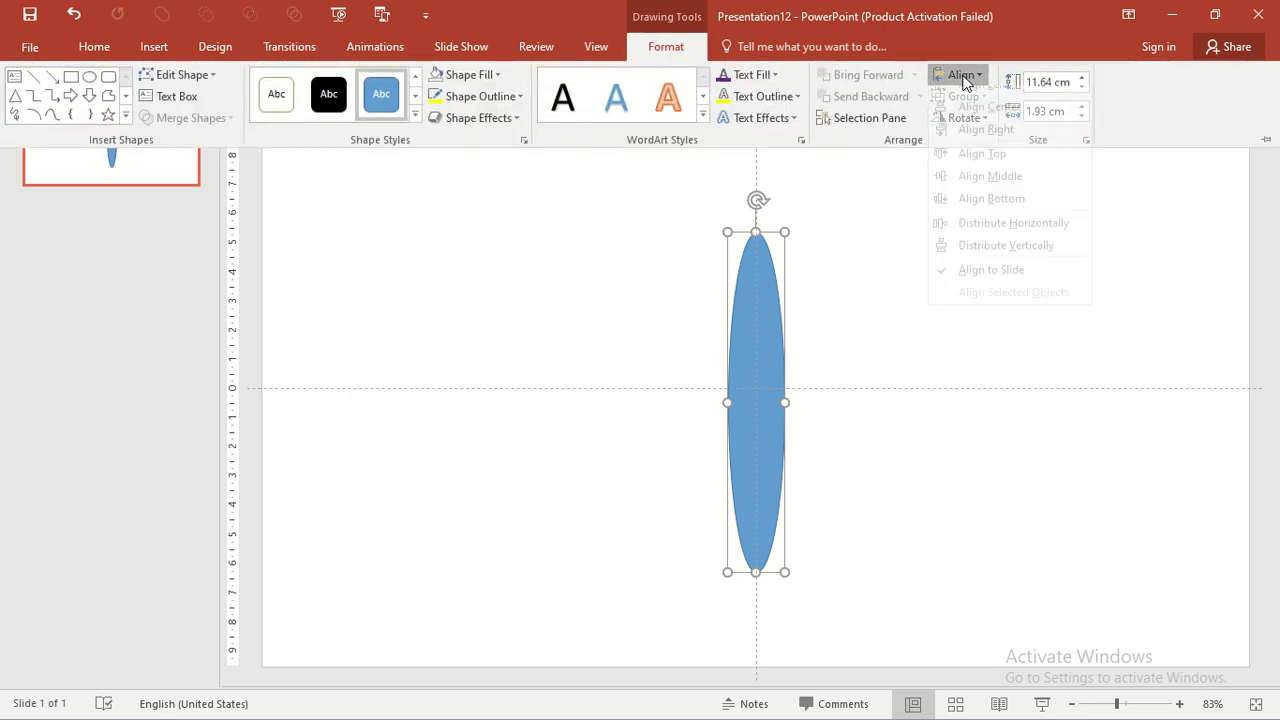
left_click(963, 120)
left_click(963, 76)
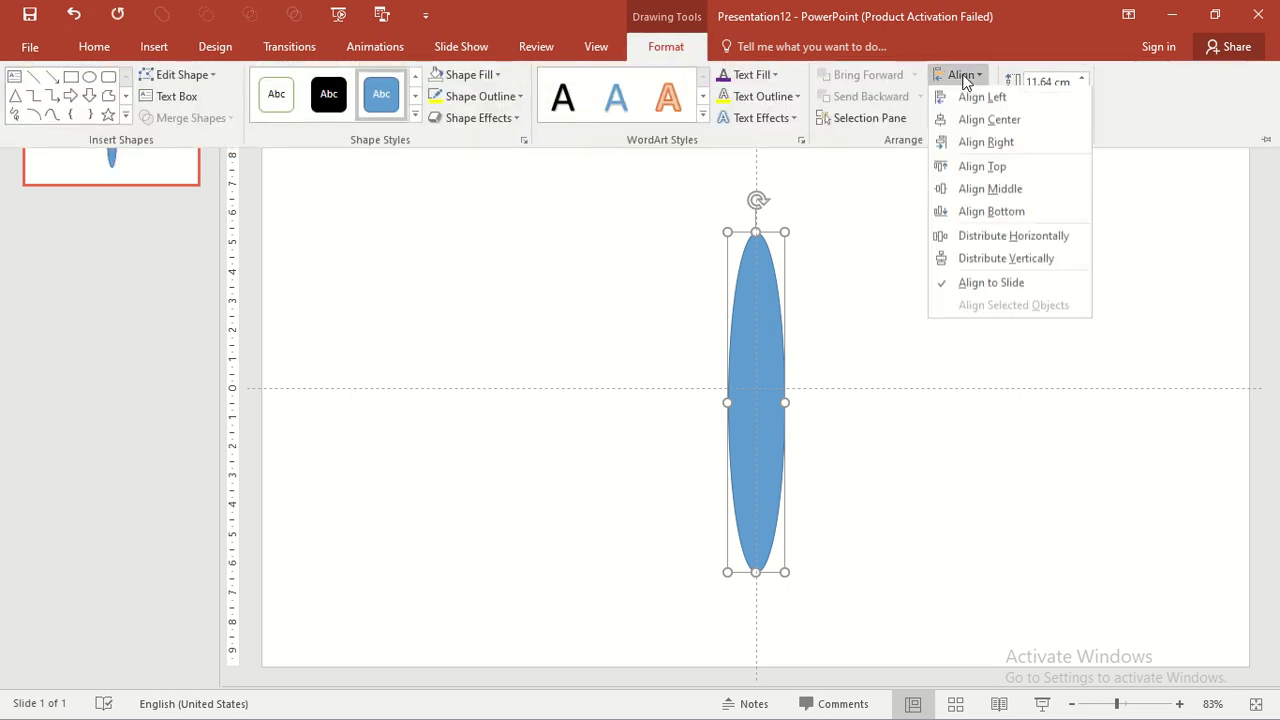
left_click(990, 190)
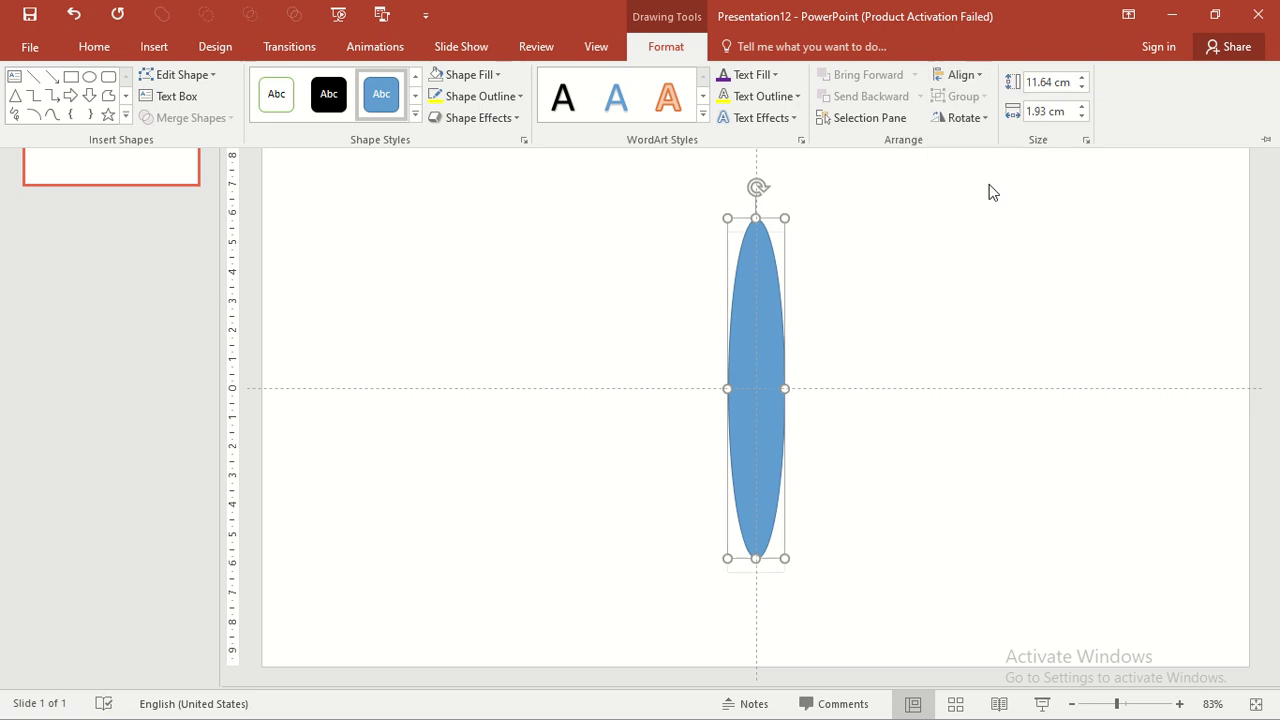
Give the ellipse no fill and a 4½ pt red outline
left_click(451, 80)
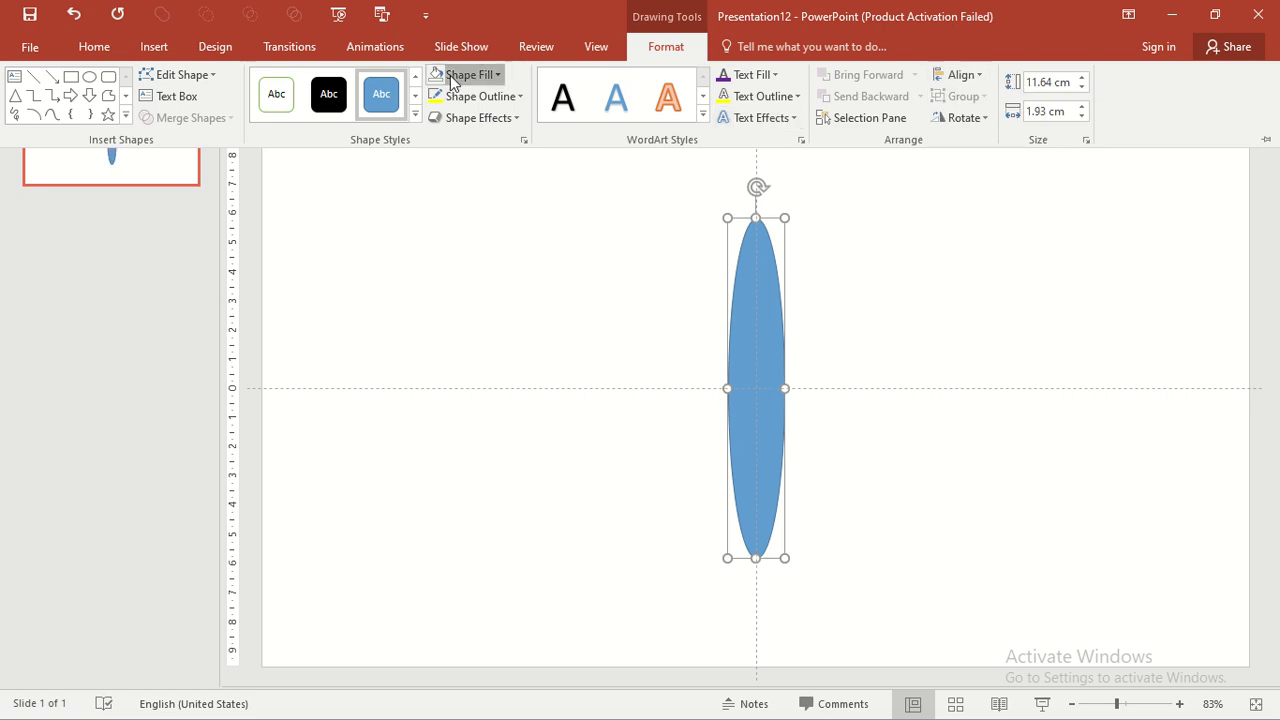
left_click(481, 250)
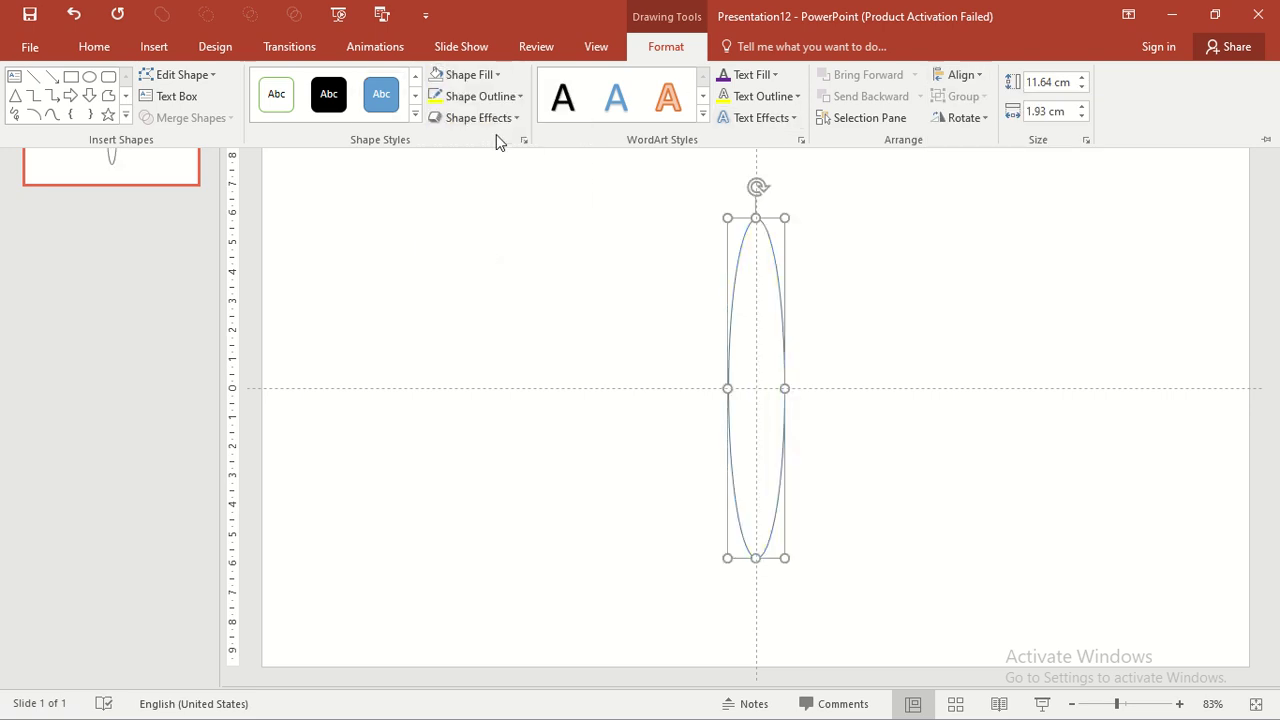
left_click(503, 100)
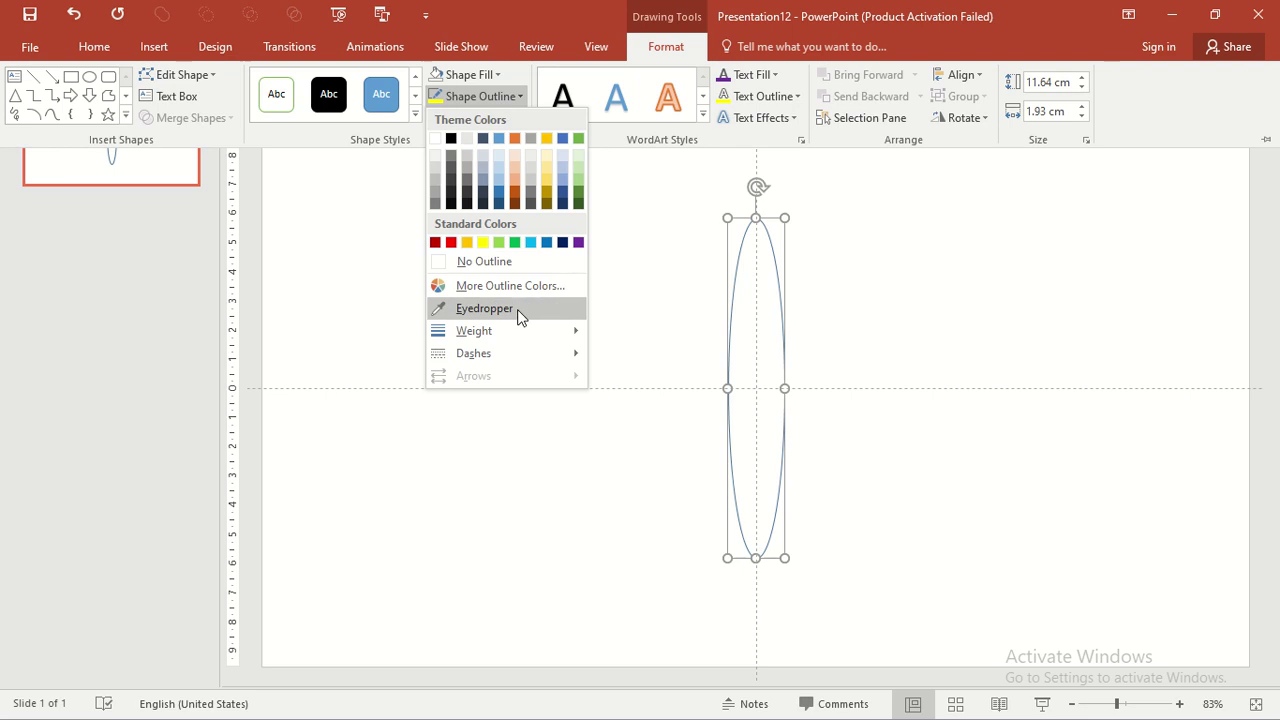
mouse_move(474, 331)
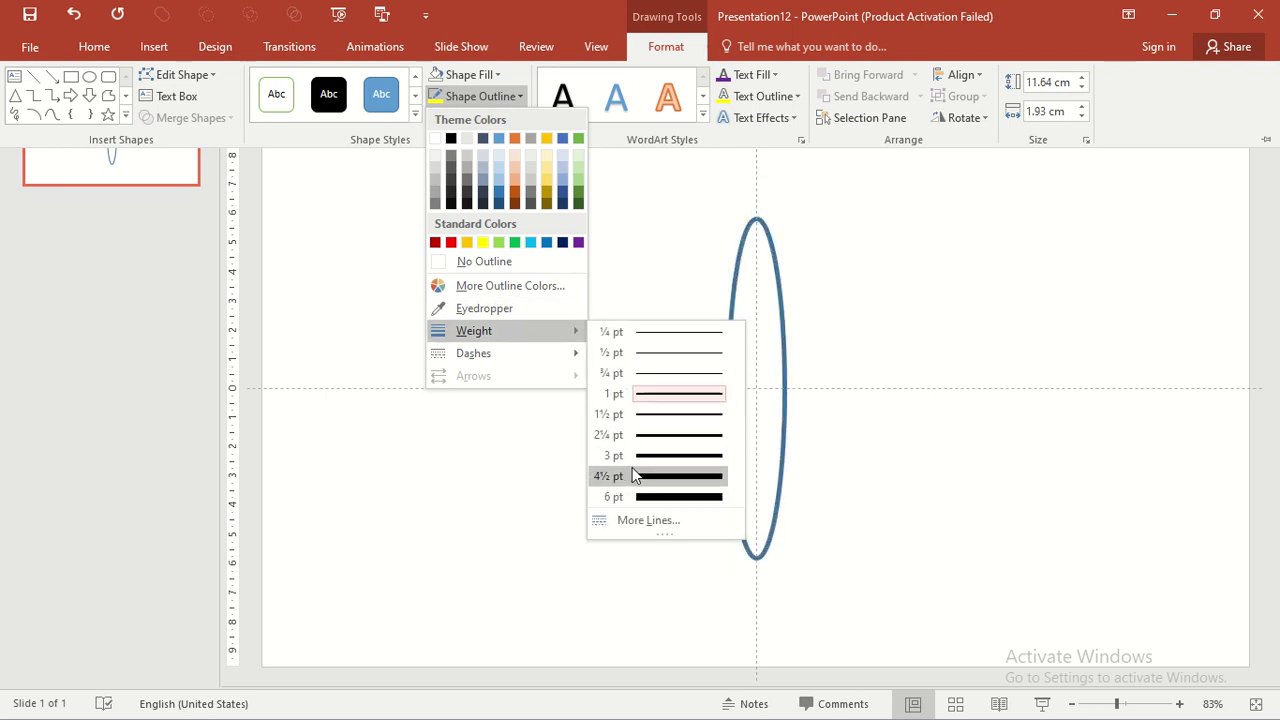
left_click(632, 472)
left_click(507, 95)
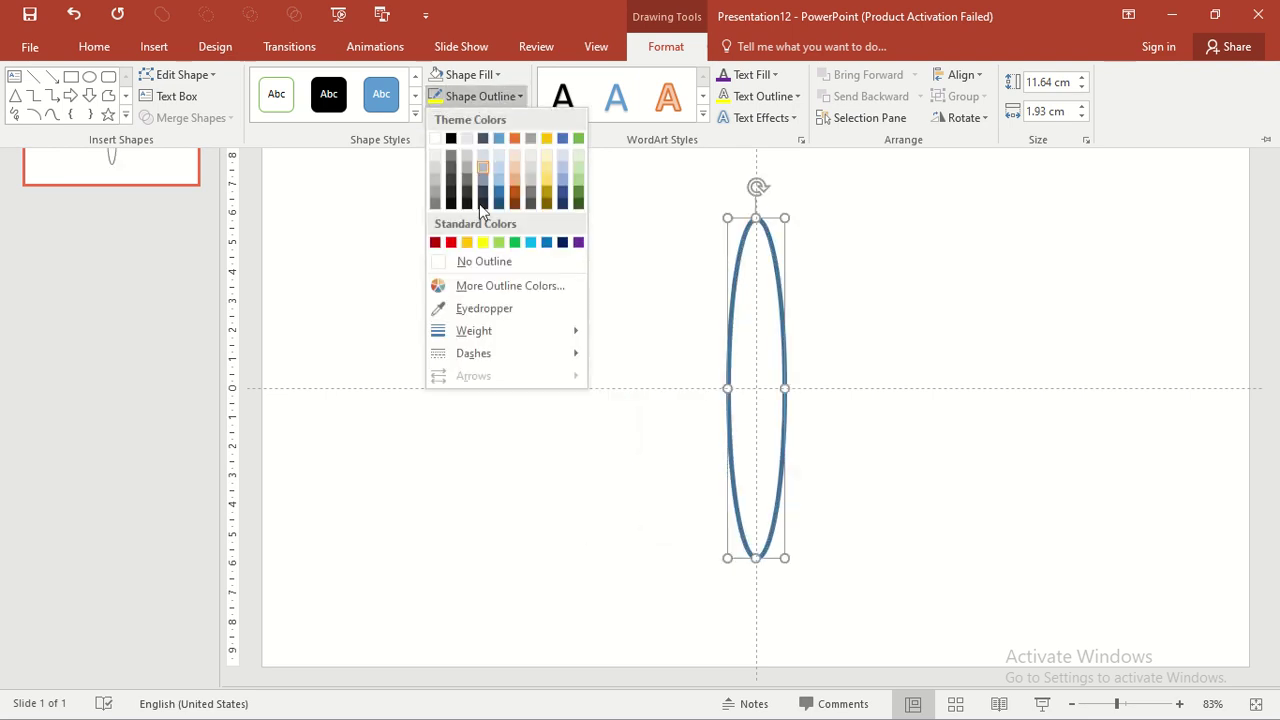
left_click(455, 241)
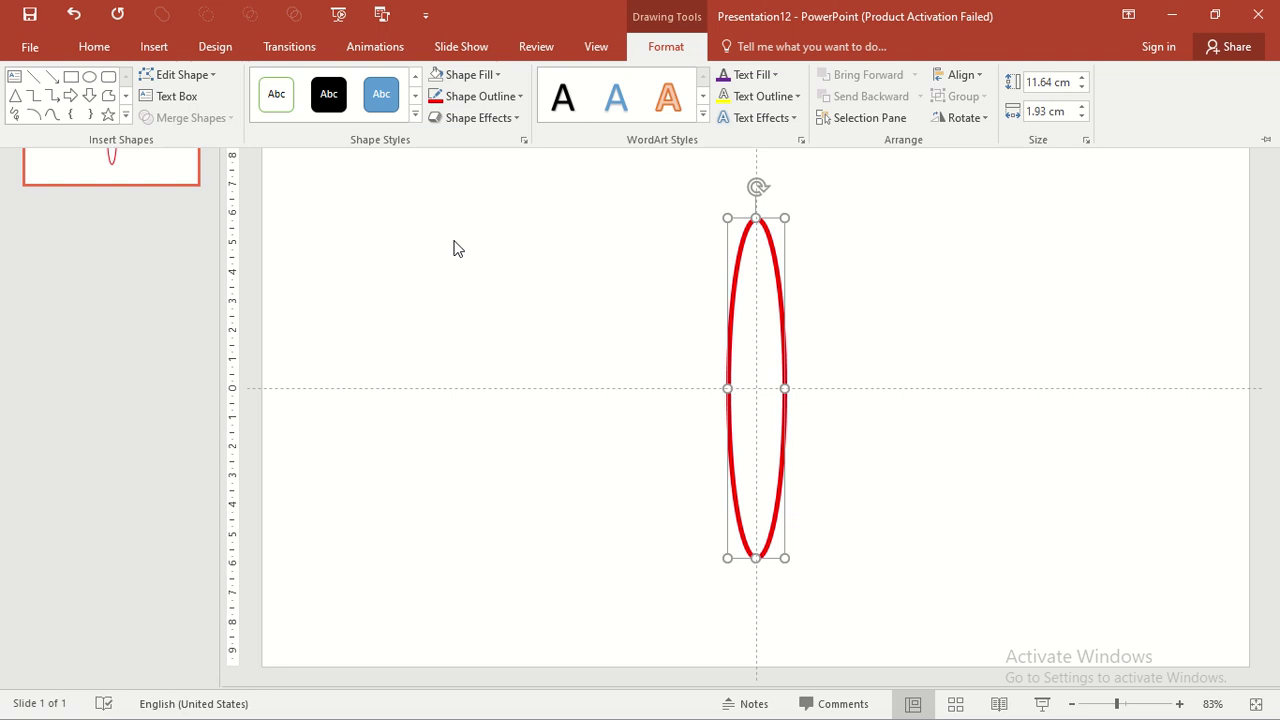
left_click(89, 76)
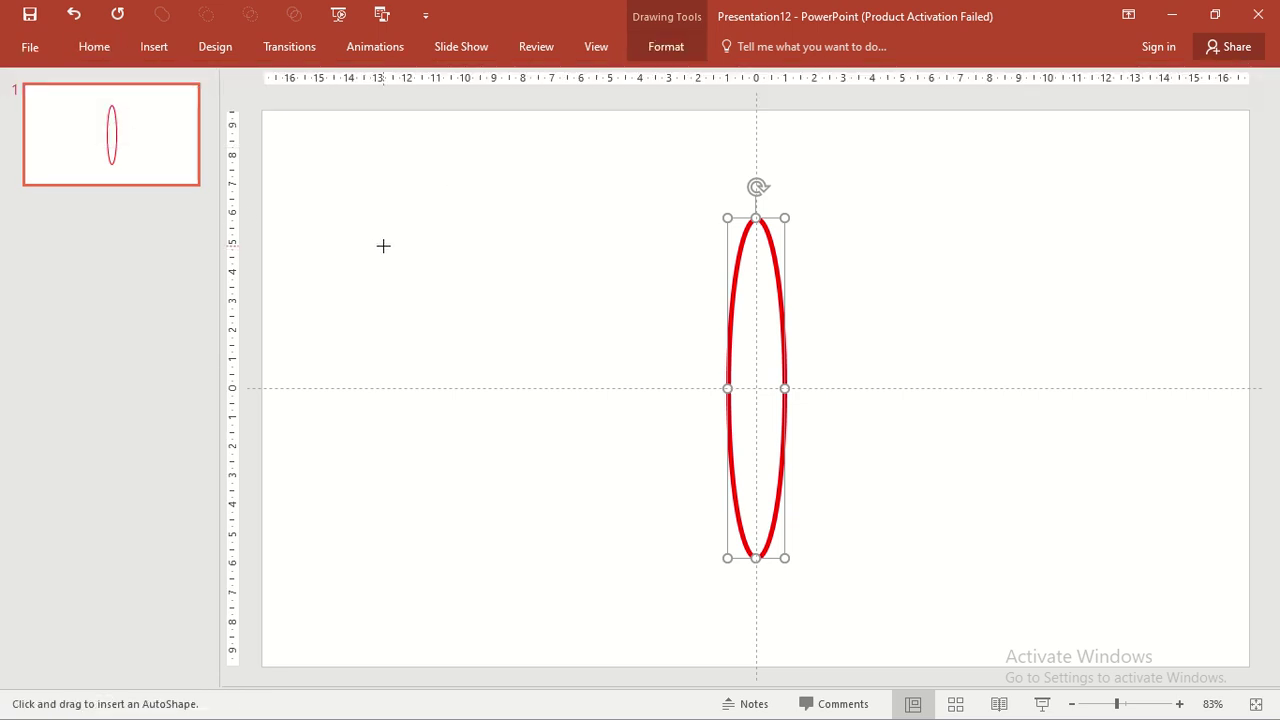
Draw a 0.64 cm circle with no outline, a 3D preset effect and a yellow fill
left_click_drag(384, 249, 388, 258)
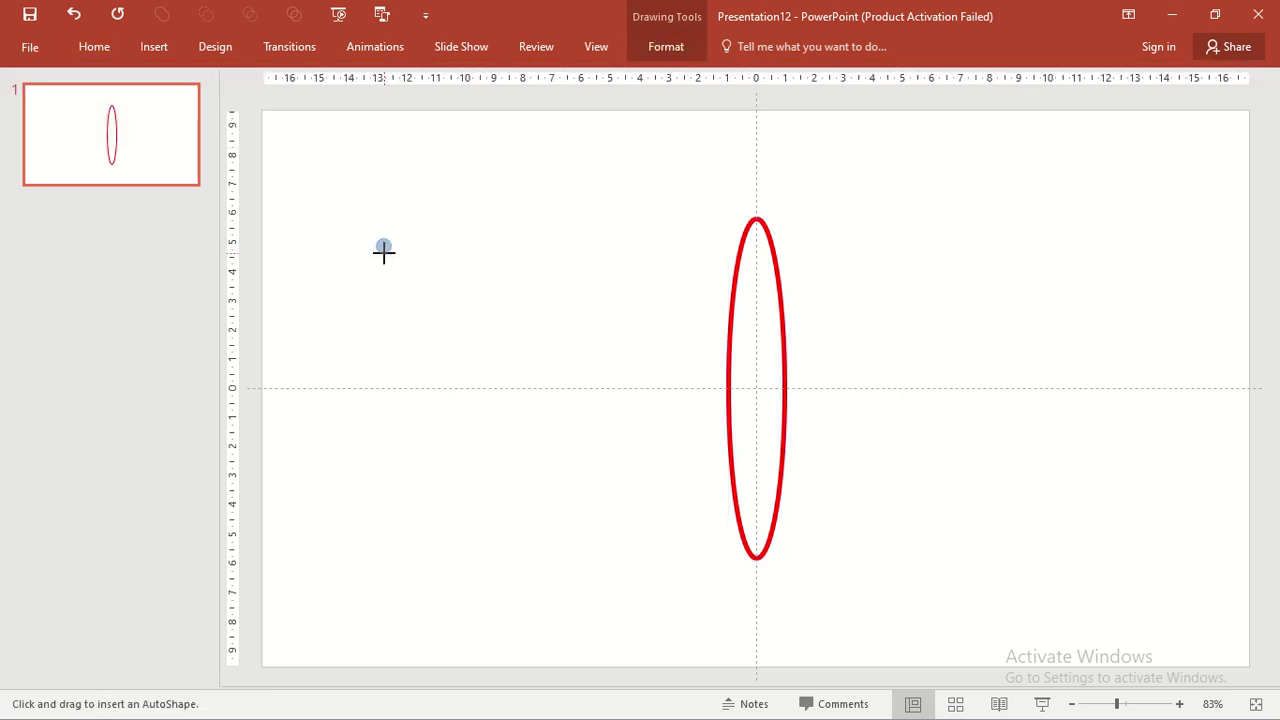
left_click_drag(384, 254, 386, 256)
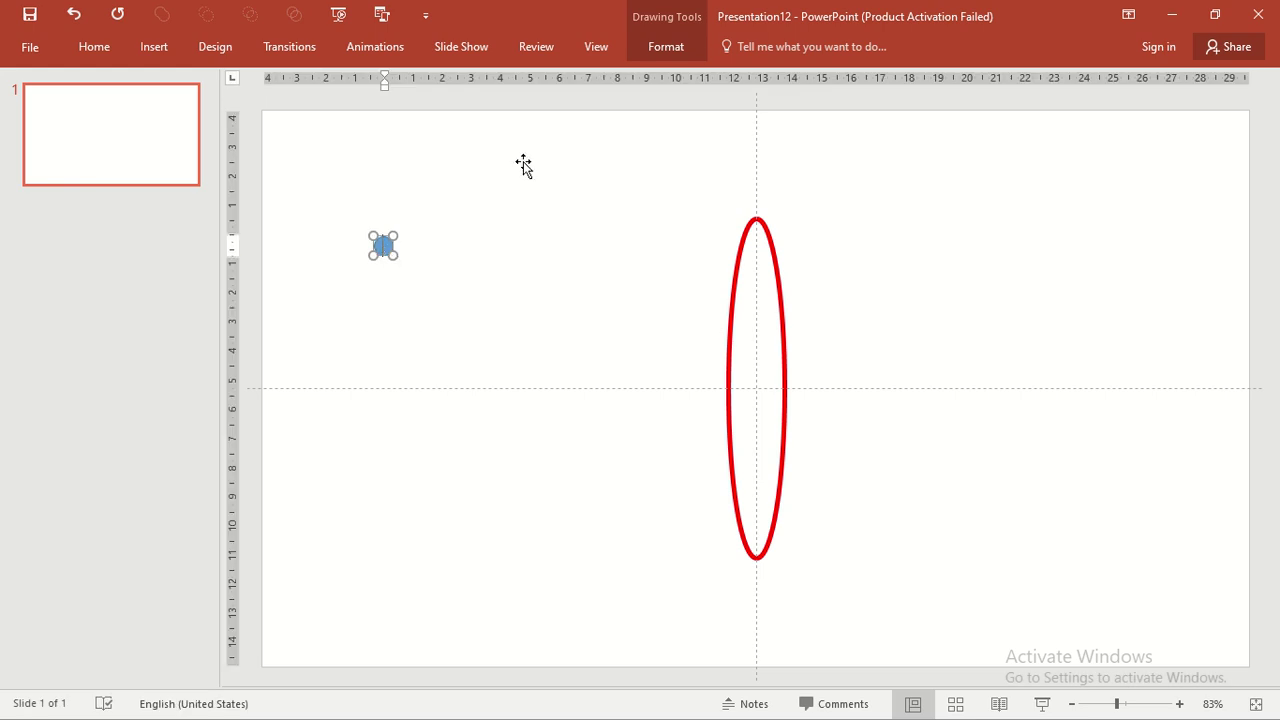
left_click(666, 52)
left_click(516, 96)
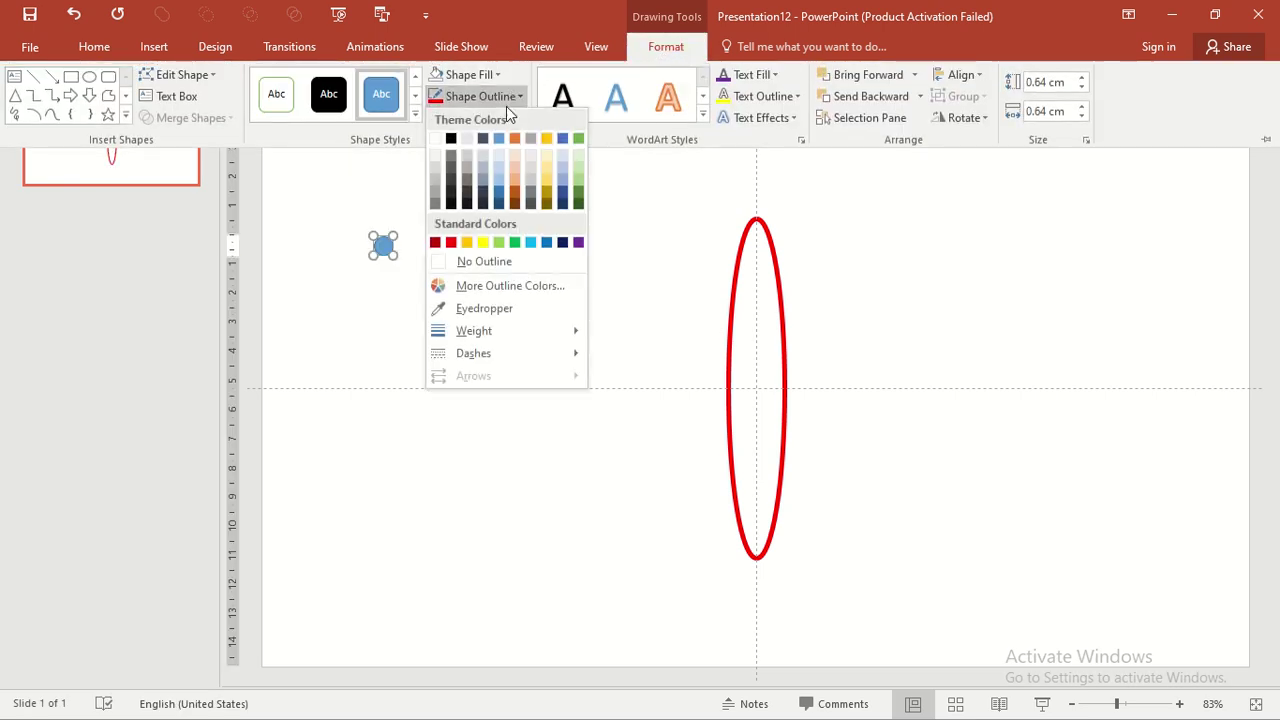
left_click(481, 259)
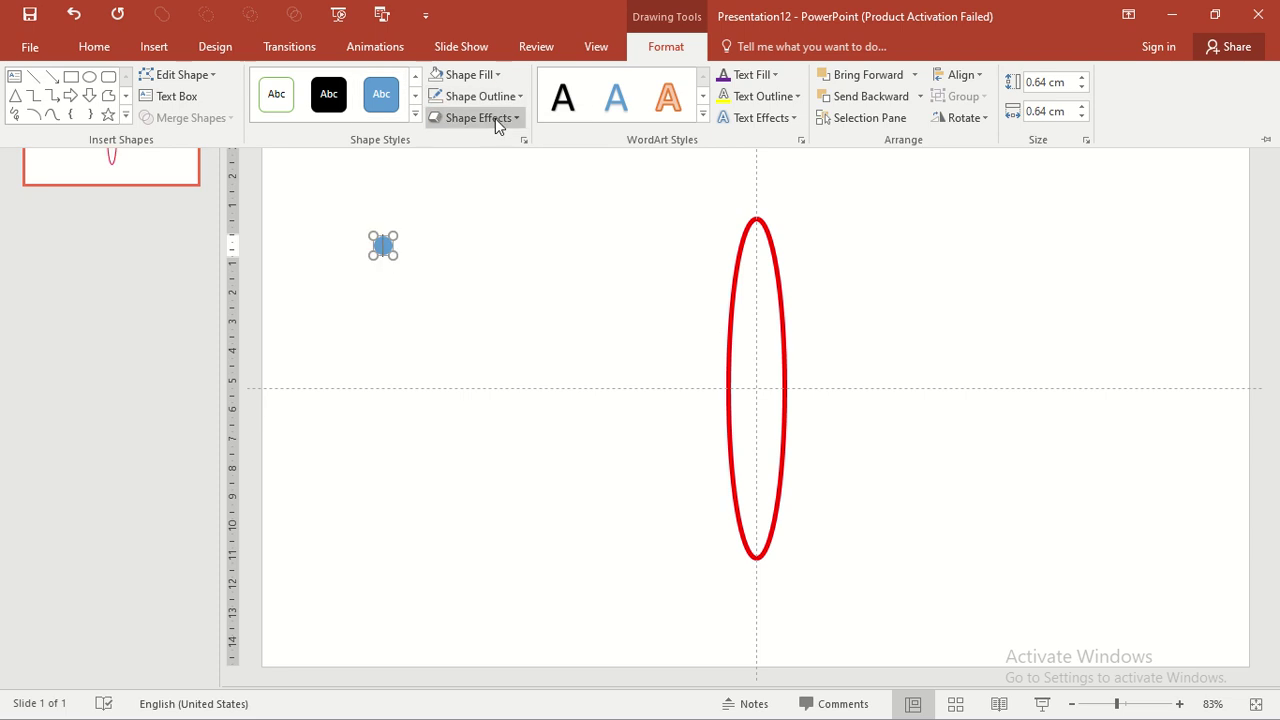
left_click(495, 118)
mouse_move(487, 151)
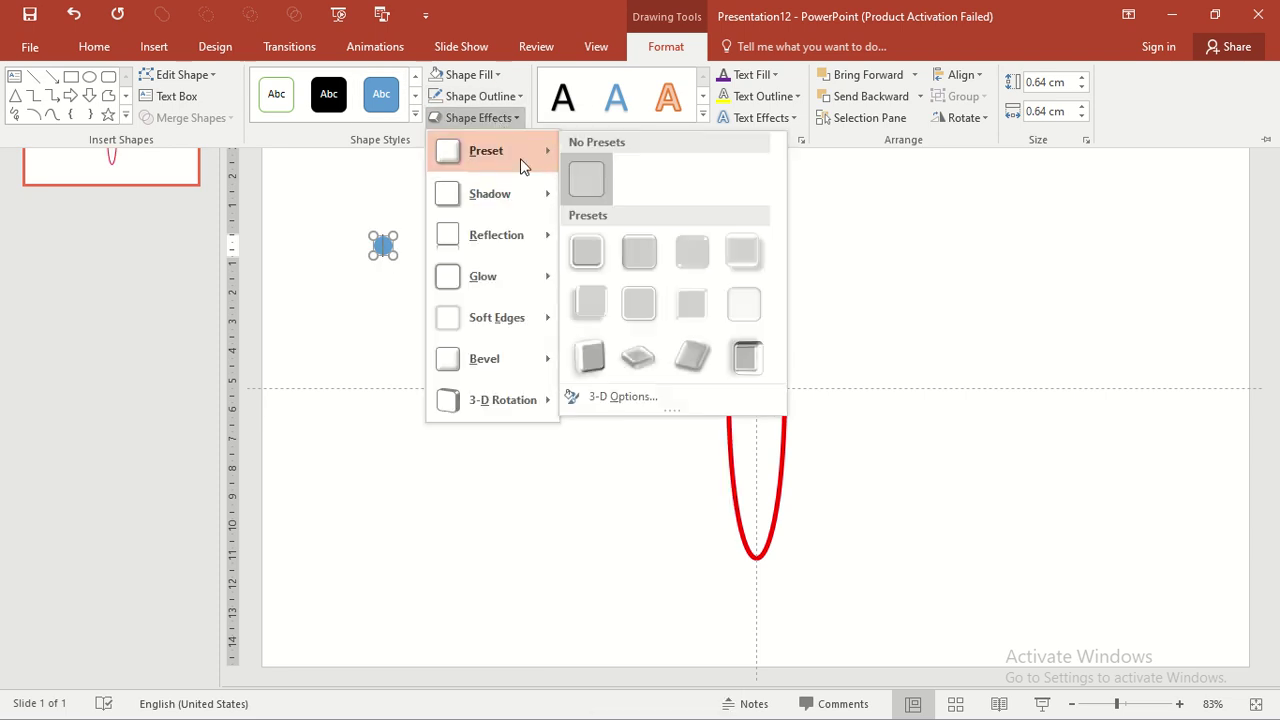
left_click(707, 259)
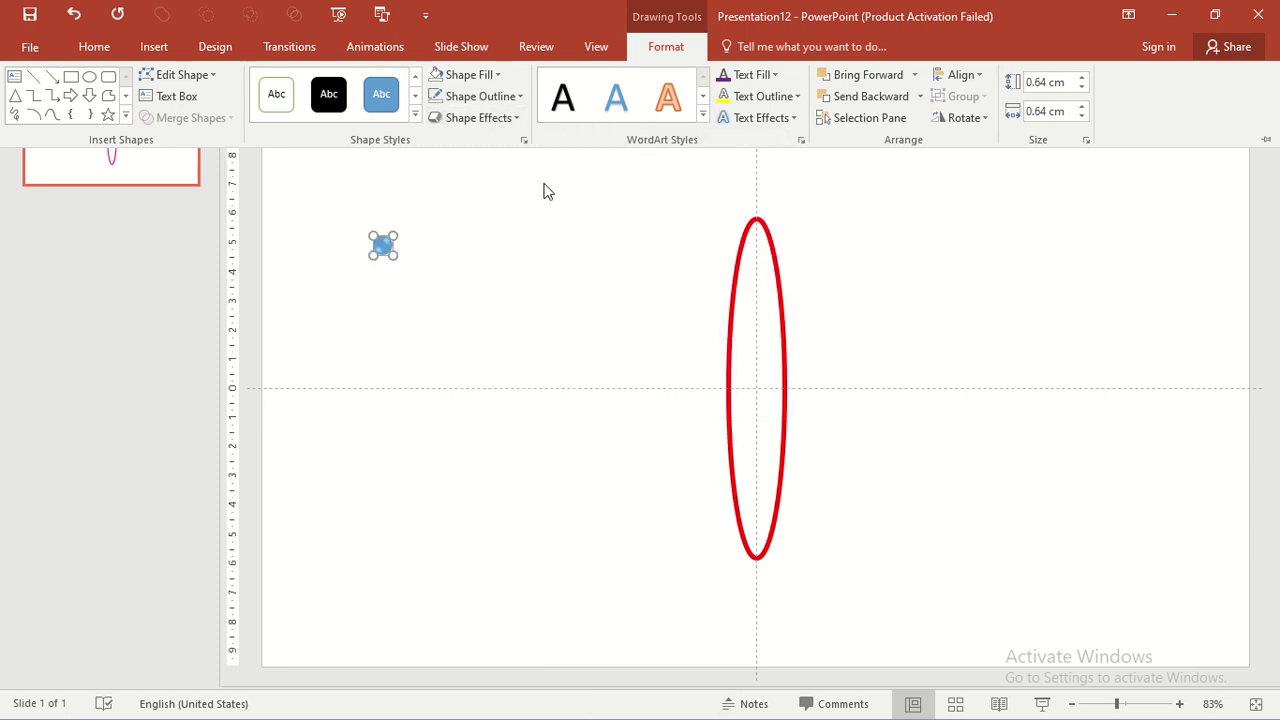
left_click(490, 76)
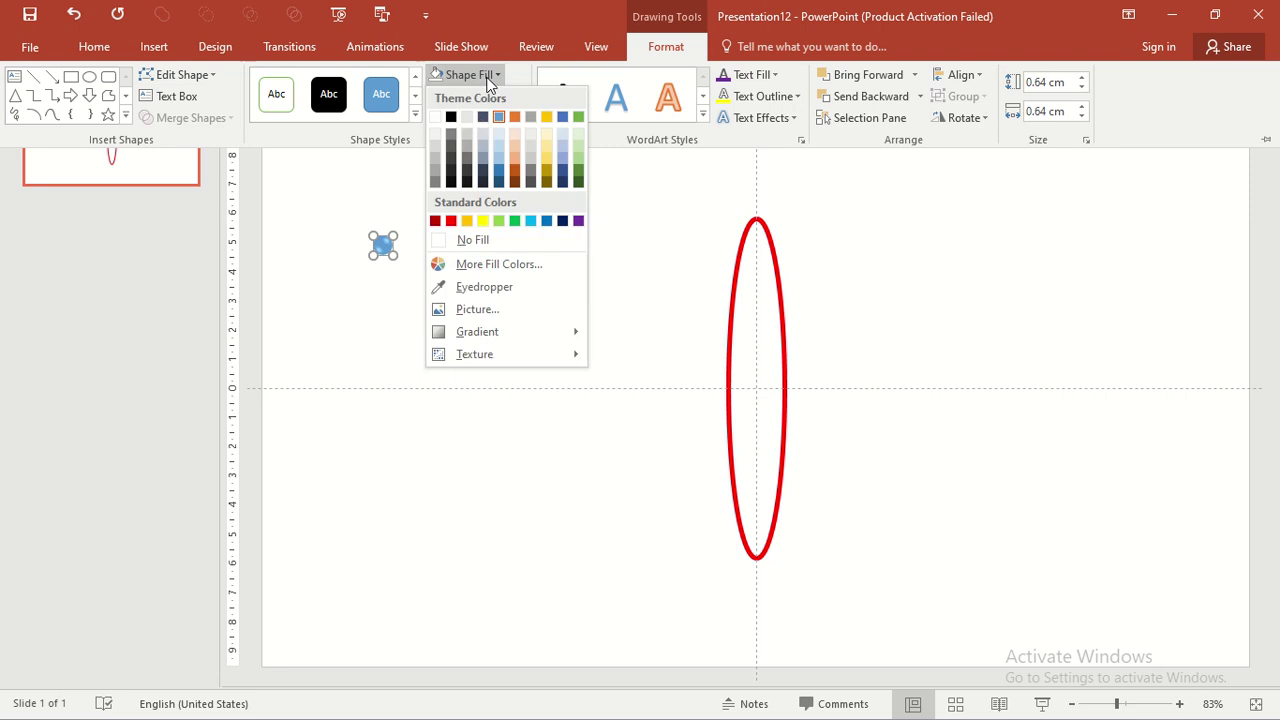
left_click(485, 221)
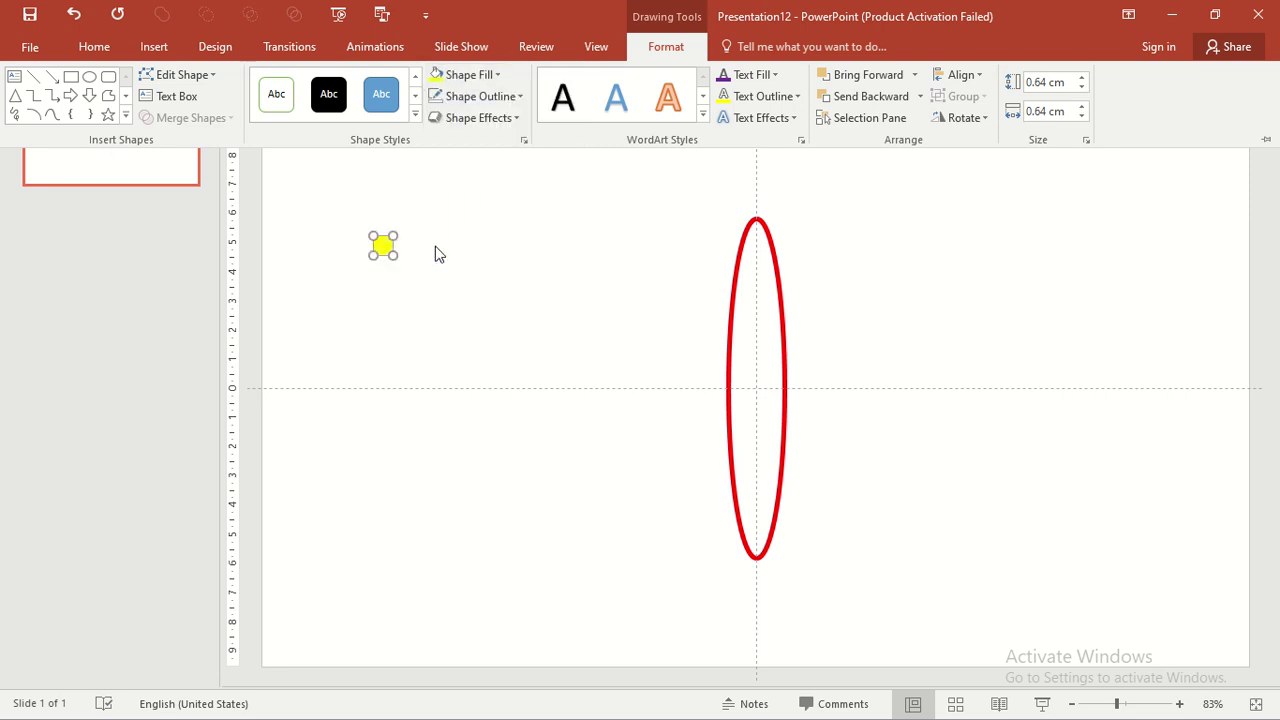
key("ctrl+F1")
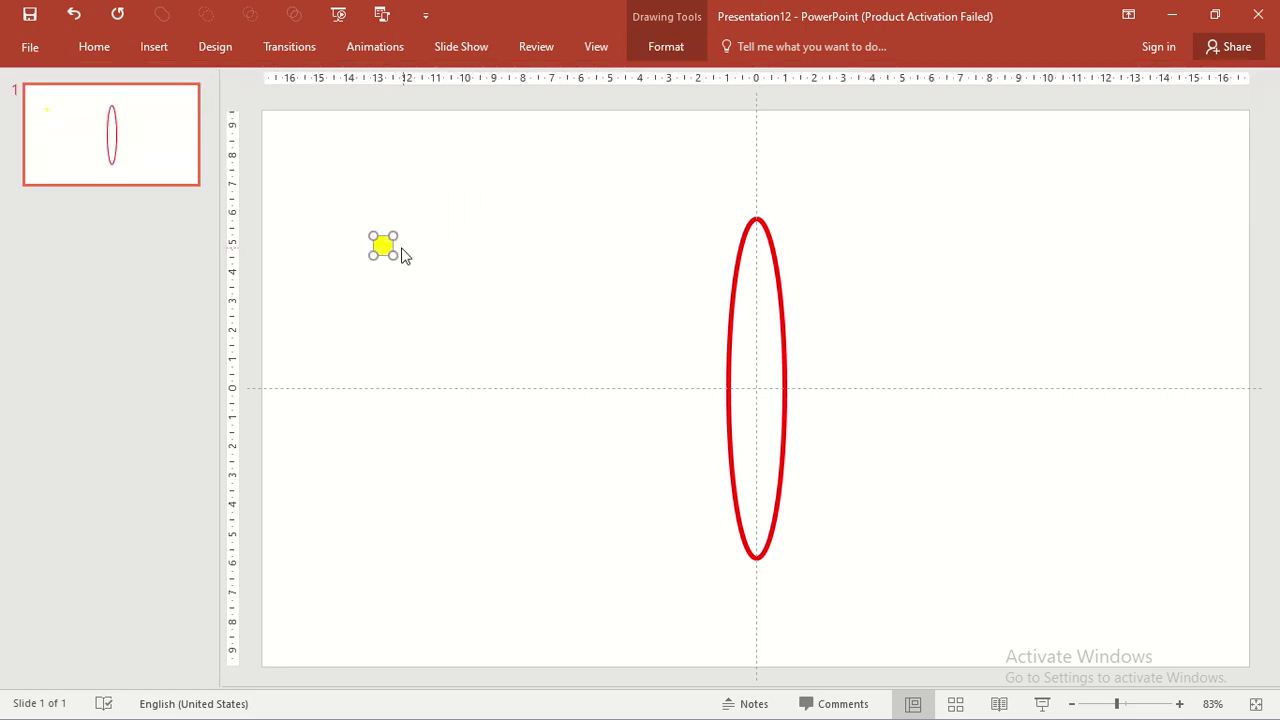
Place the yellow dot on the ellipse's top tip and group the two
mouse_move(383, 246)
left_mouse_down()
mouse_move(537, 268)
mouse_move(760, 226)
left_mouse_up()
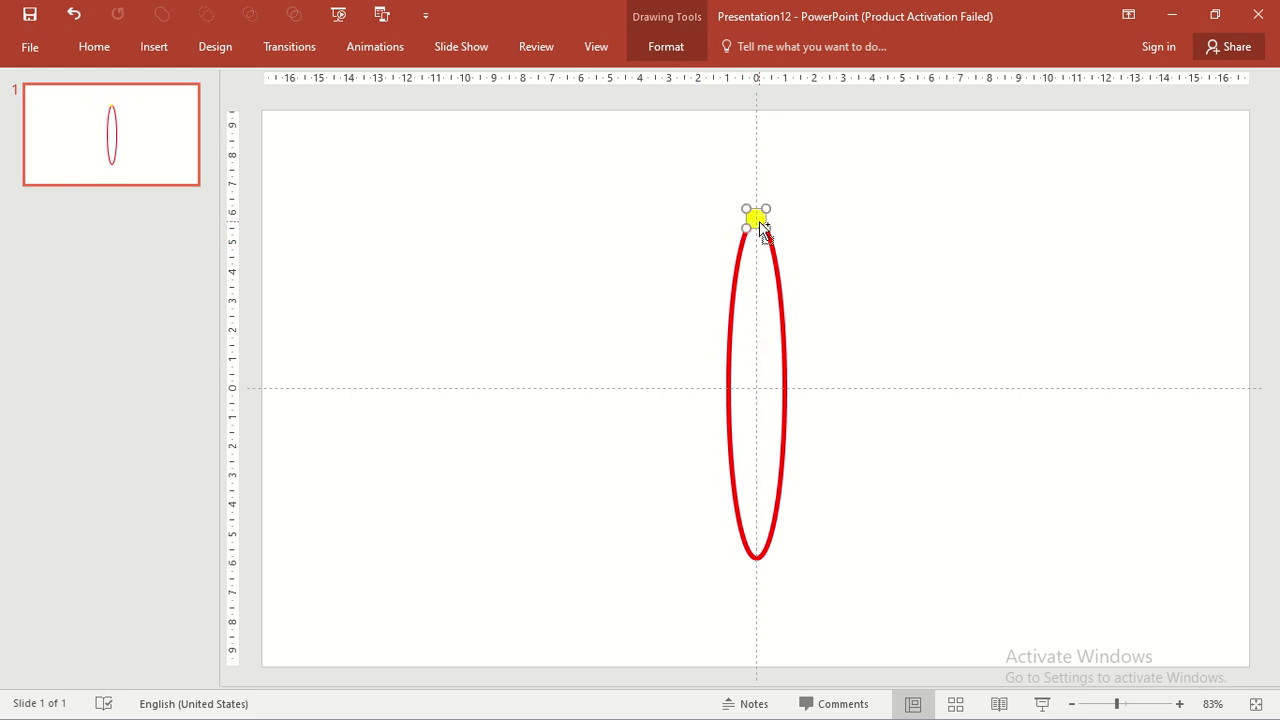
left_click(759, 226, "shift")
key("ctrl+g")
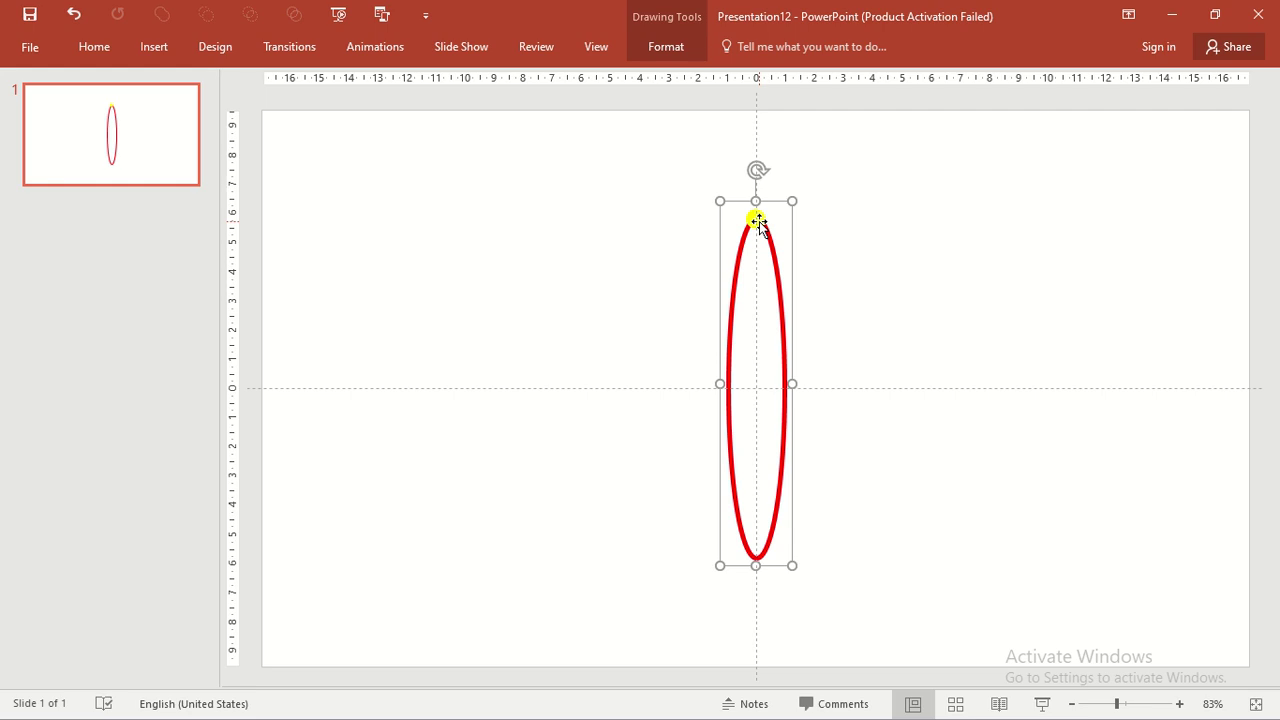
Duplicate the grouped ellipse and dot and stack the copy over the original
key("ctrl+d")
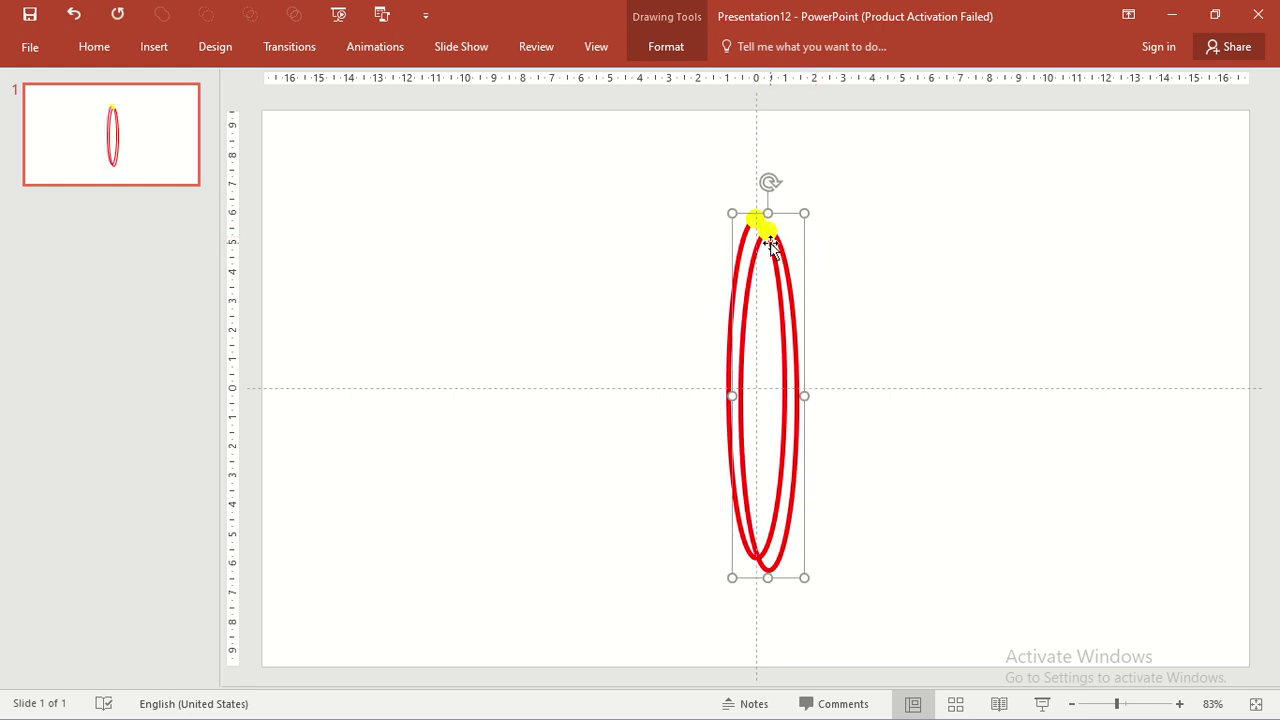
left_click_drag(757, 251, 749, 234)
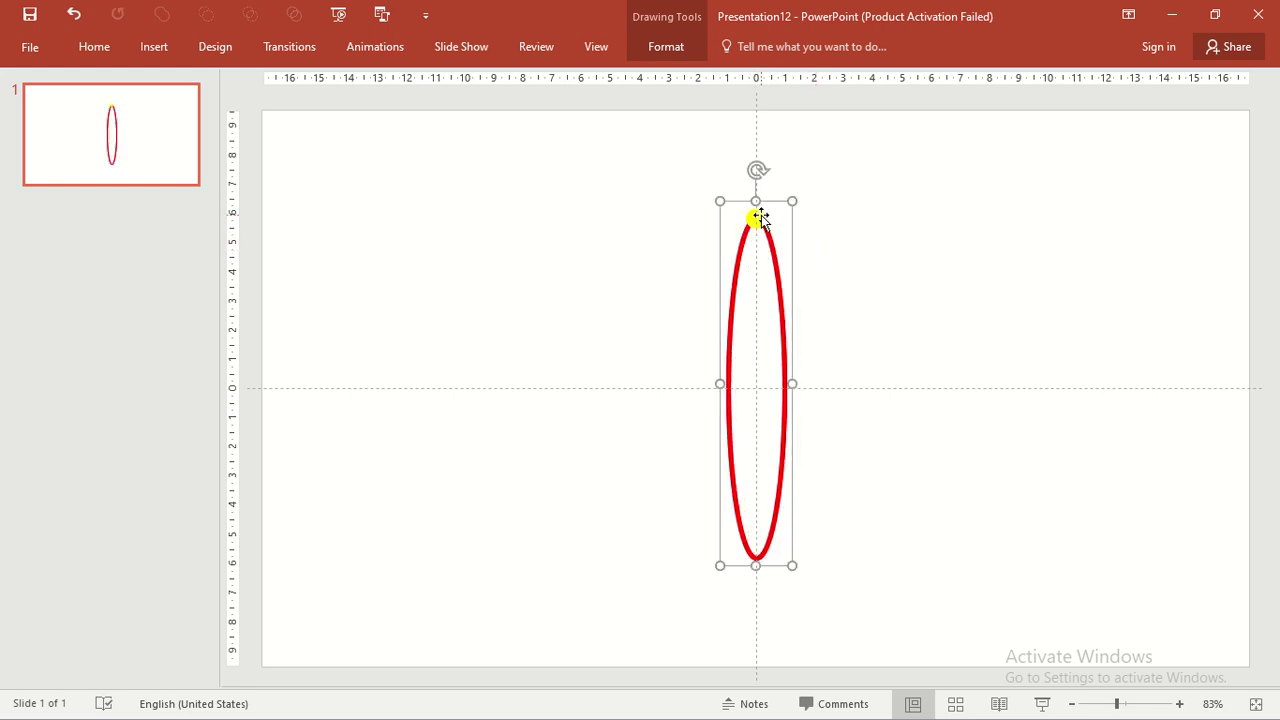
right_click(760, 219)
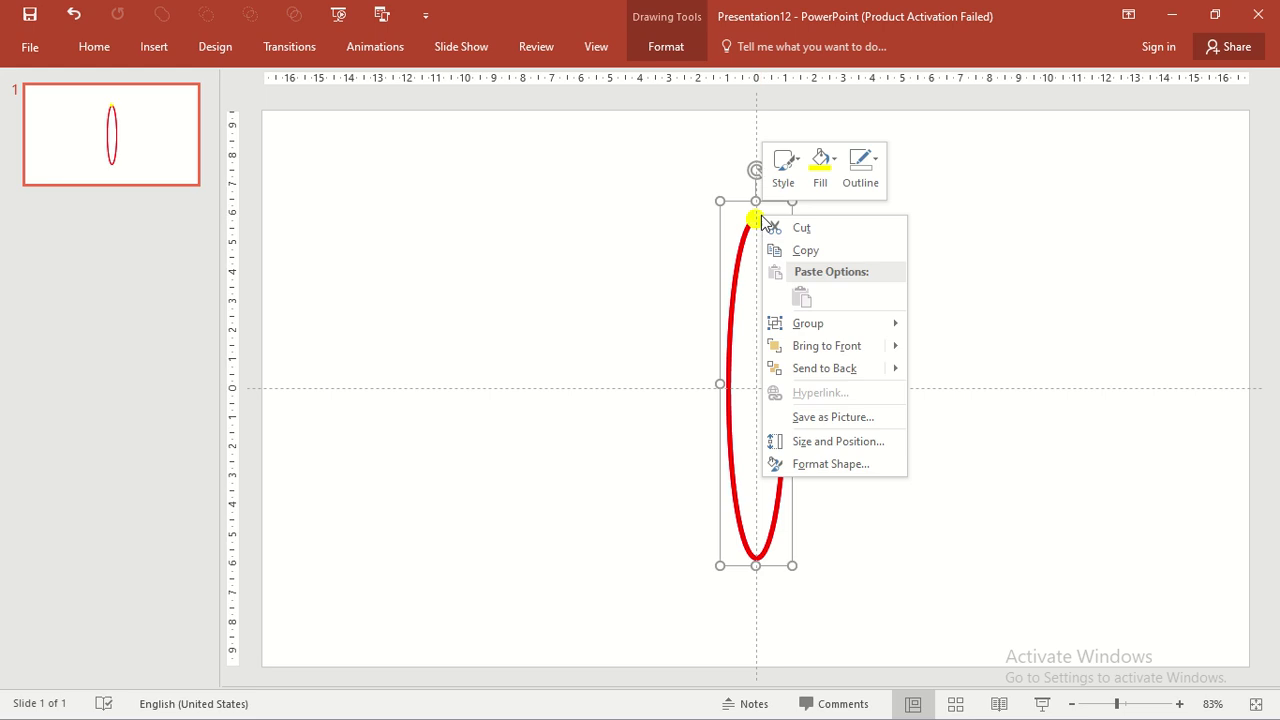
Rotate the duplicated orbit to 45° in Size and Position
left_click(832, 442)
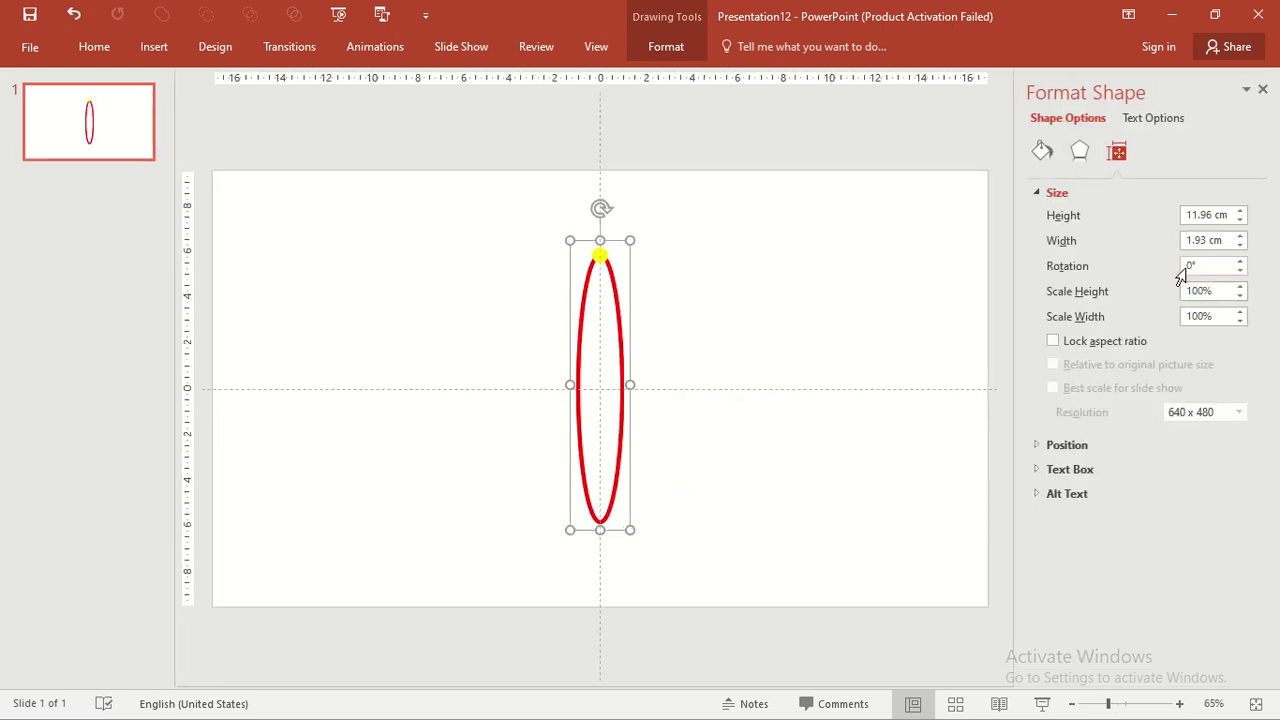
left_click(1190, 267)
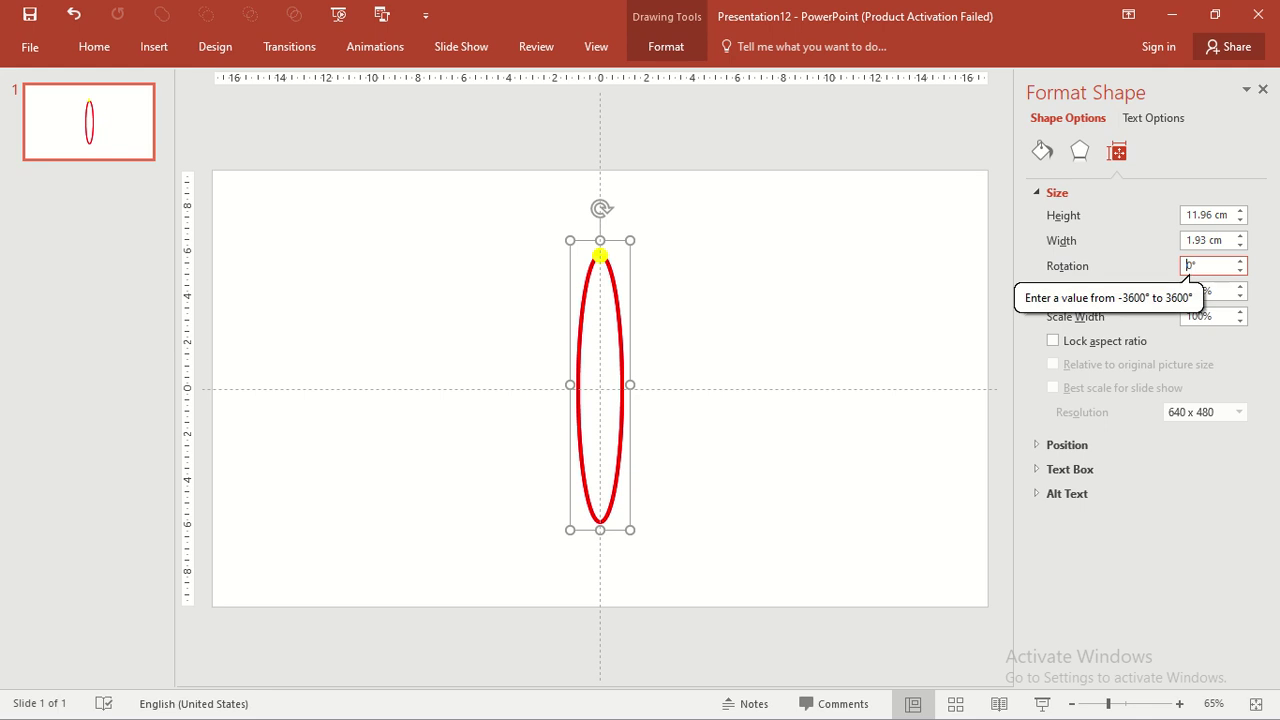
type("45")
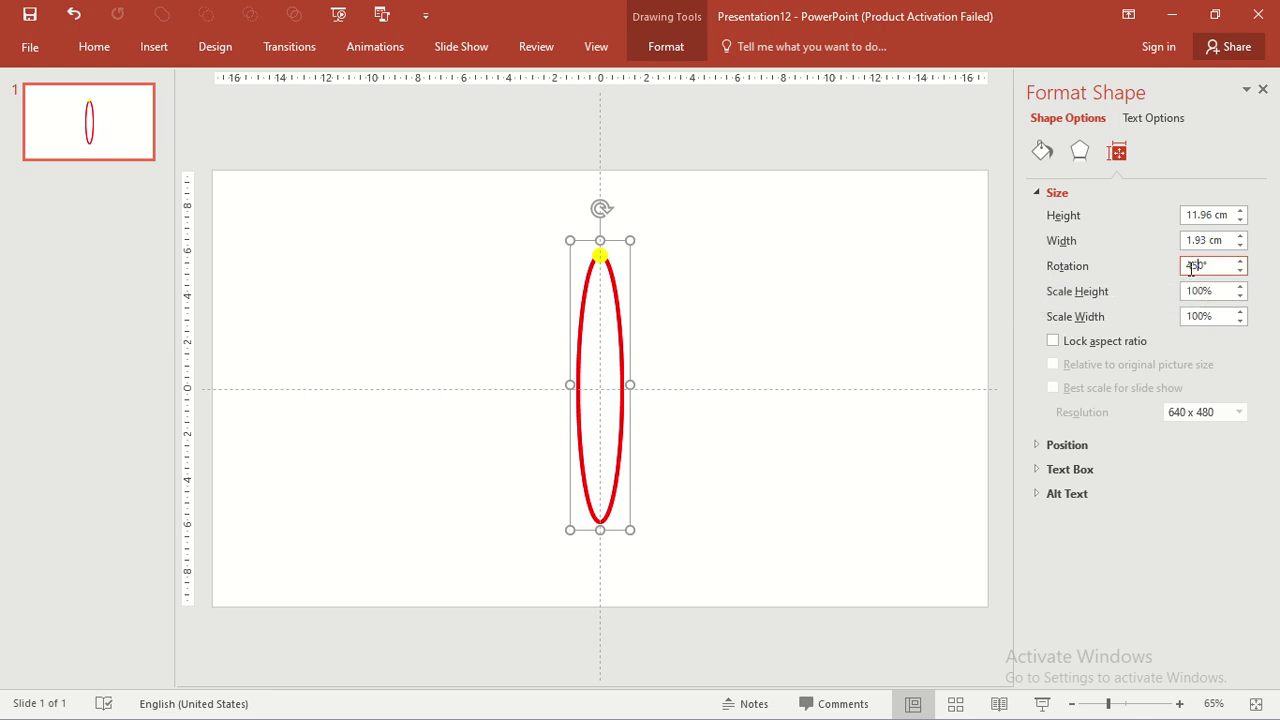
key("Return")
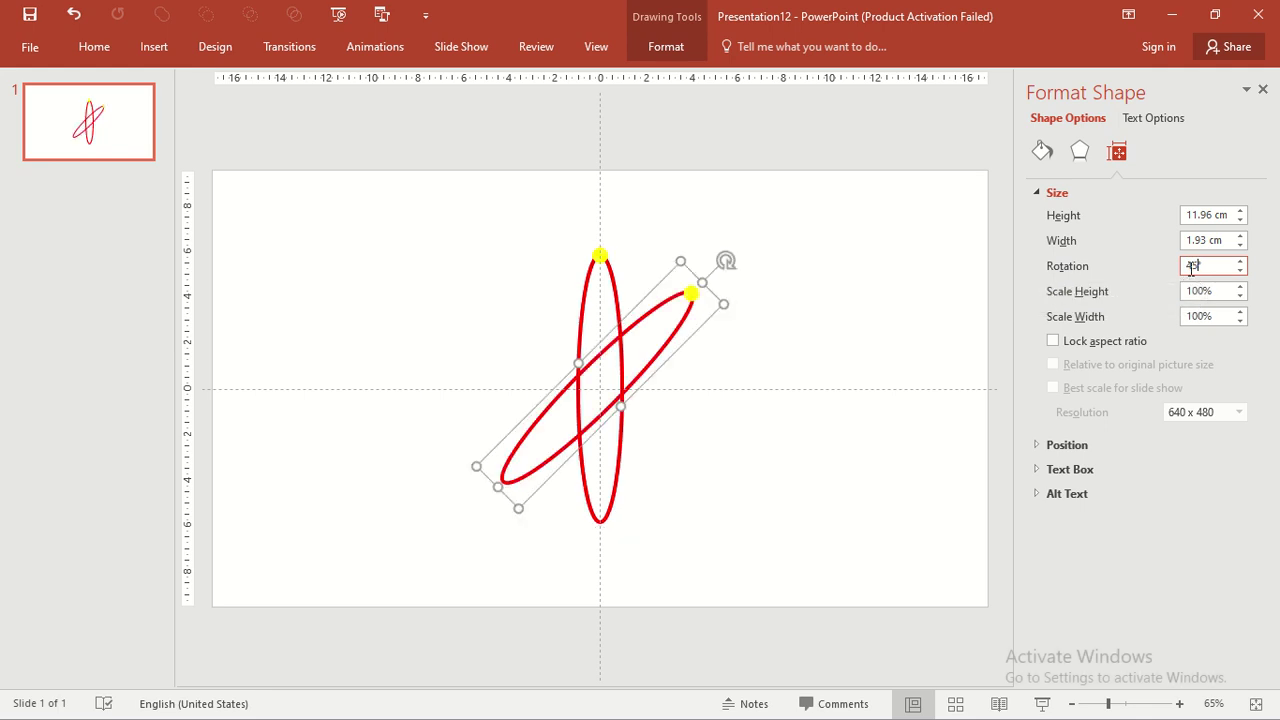
left_click(835, 265)
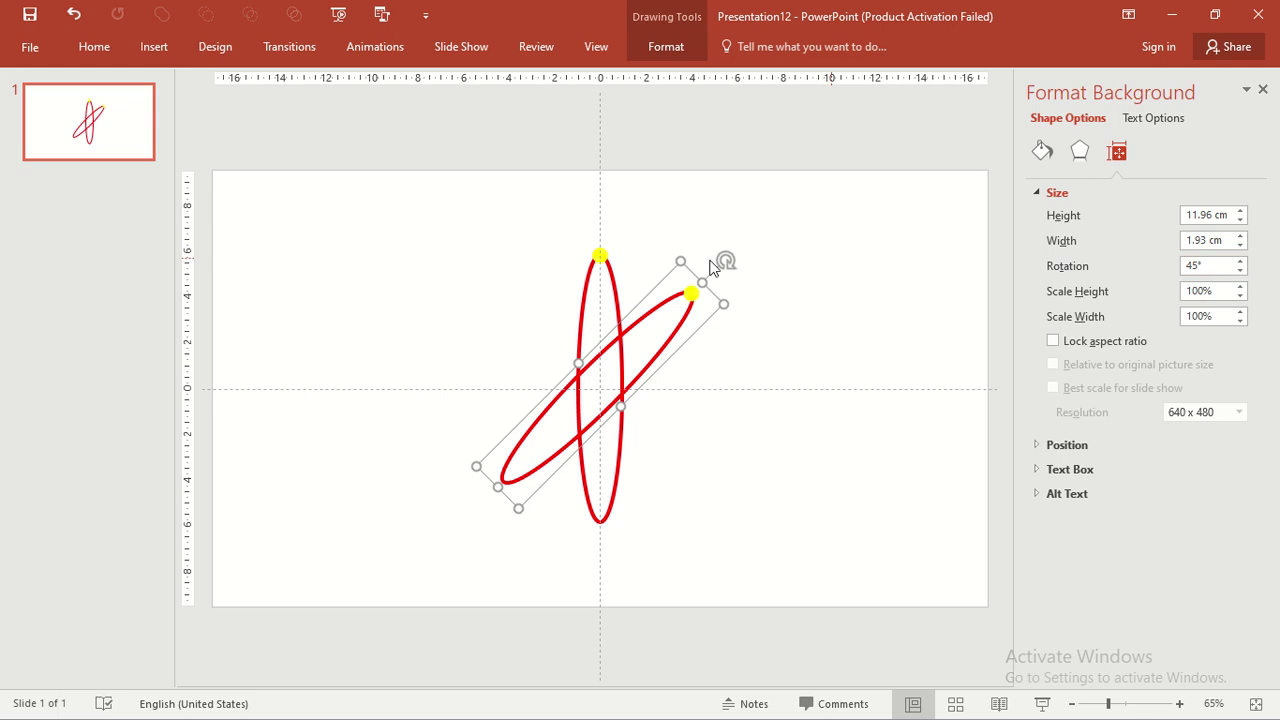
Duplicate the vertical orbit, stack the copy, rotate it to 125°, then select all three orbits
left_click(603, 265)
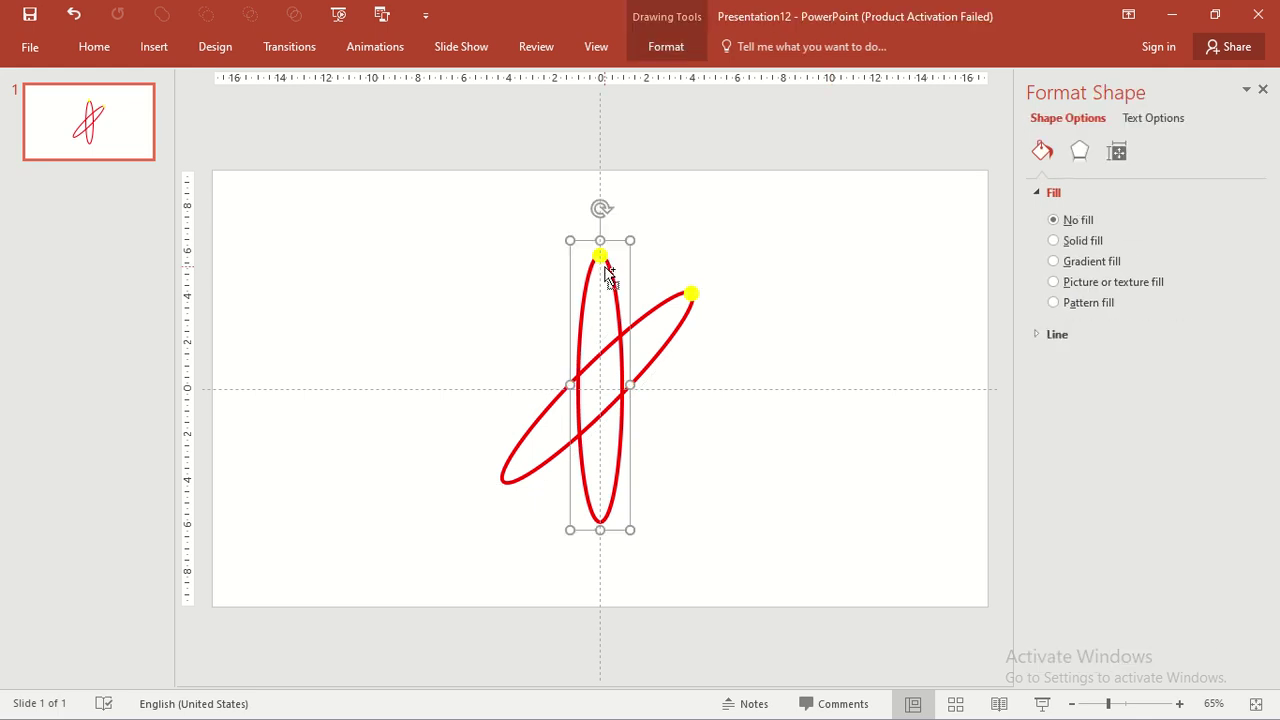
key("ctrl+d")
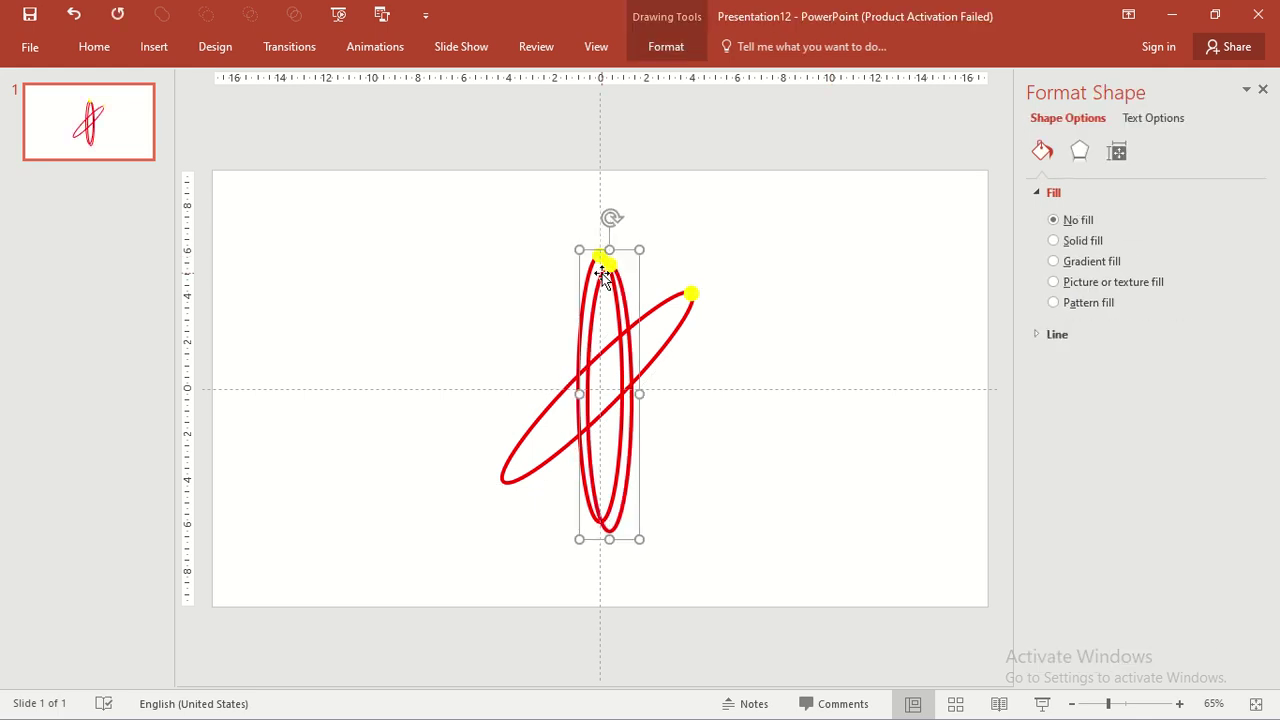
left_click_drag(598, 287, 587, 273)
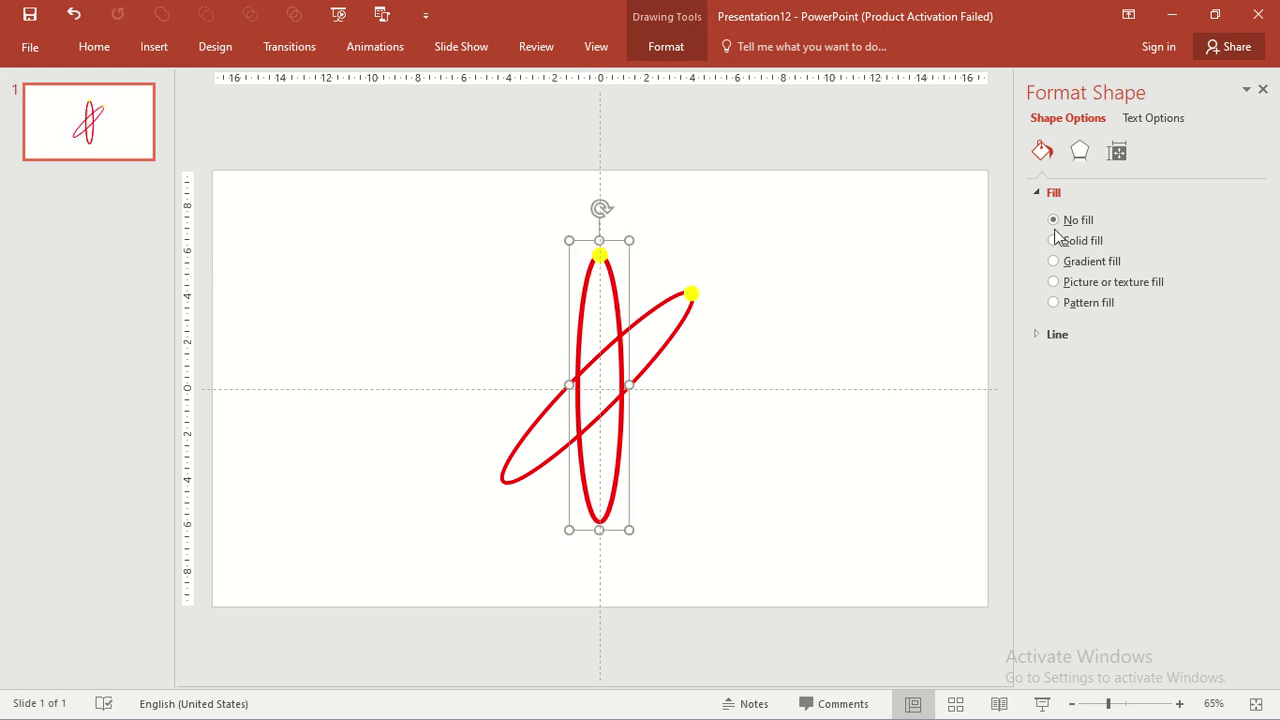
left_click(1117, 151)
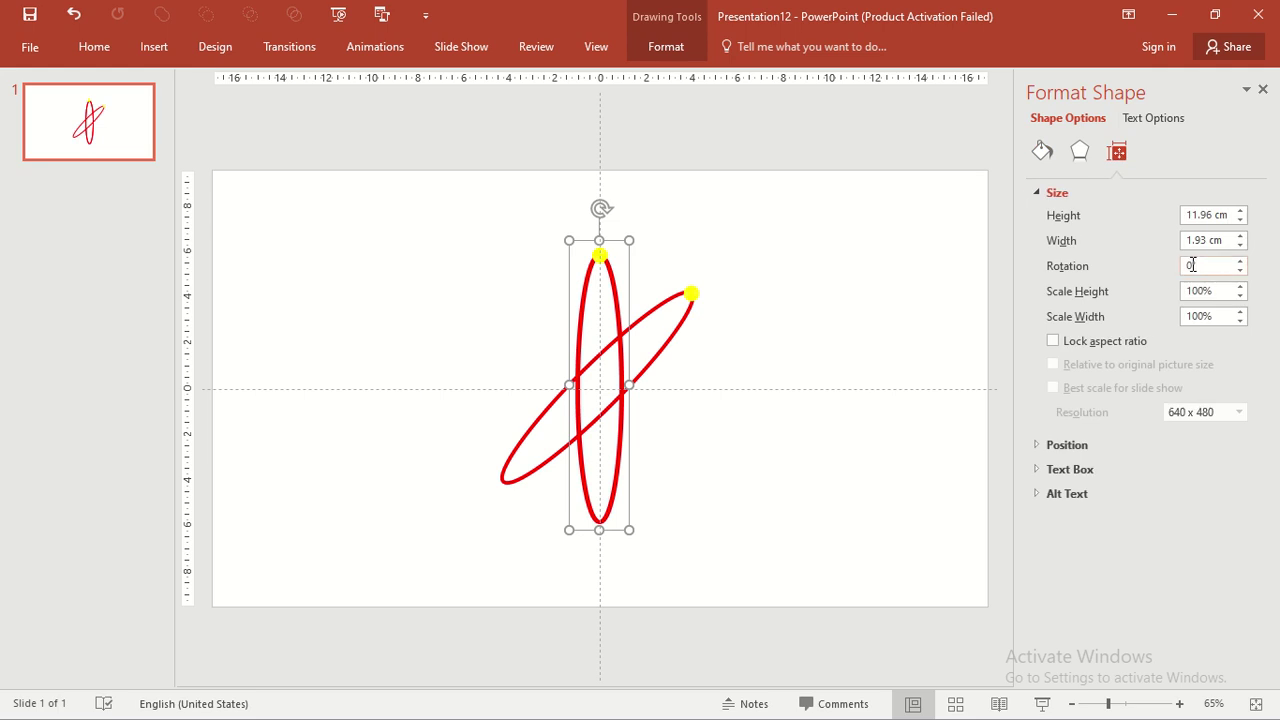
double_click(1191, 265)
key("BackSpace")
type("125")
key("Return")
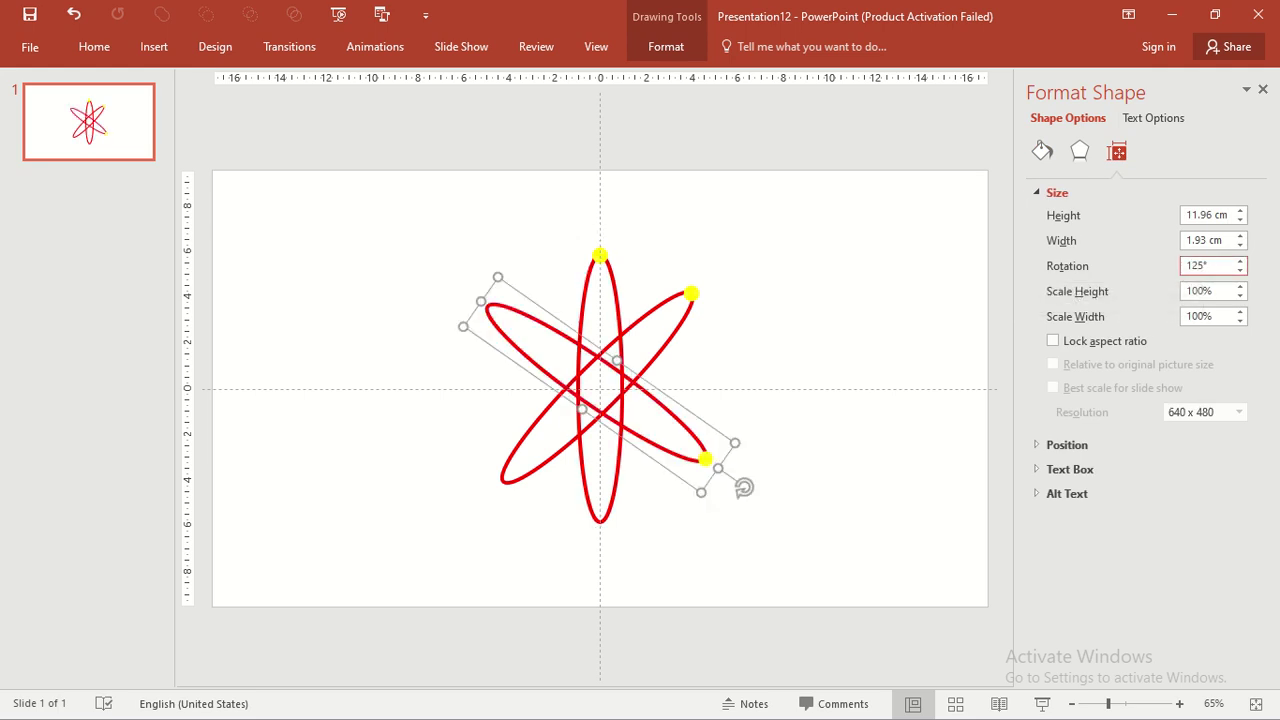
left_click(845, 466)
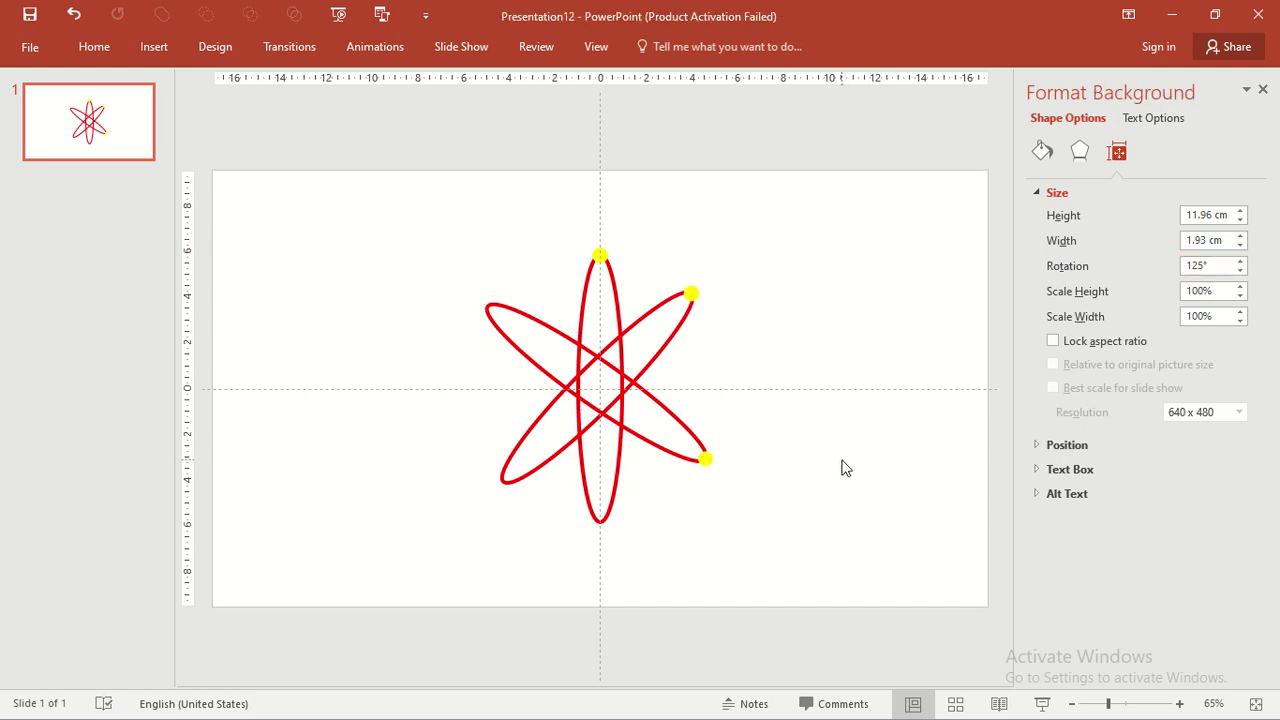
left_click(706, 459)
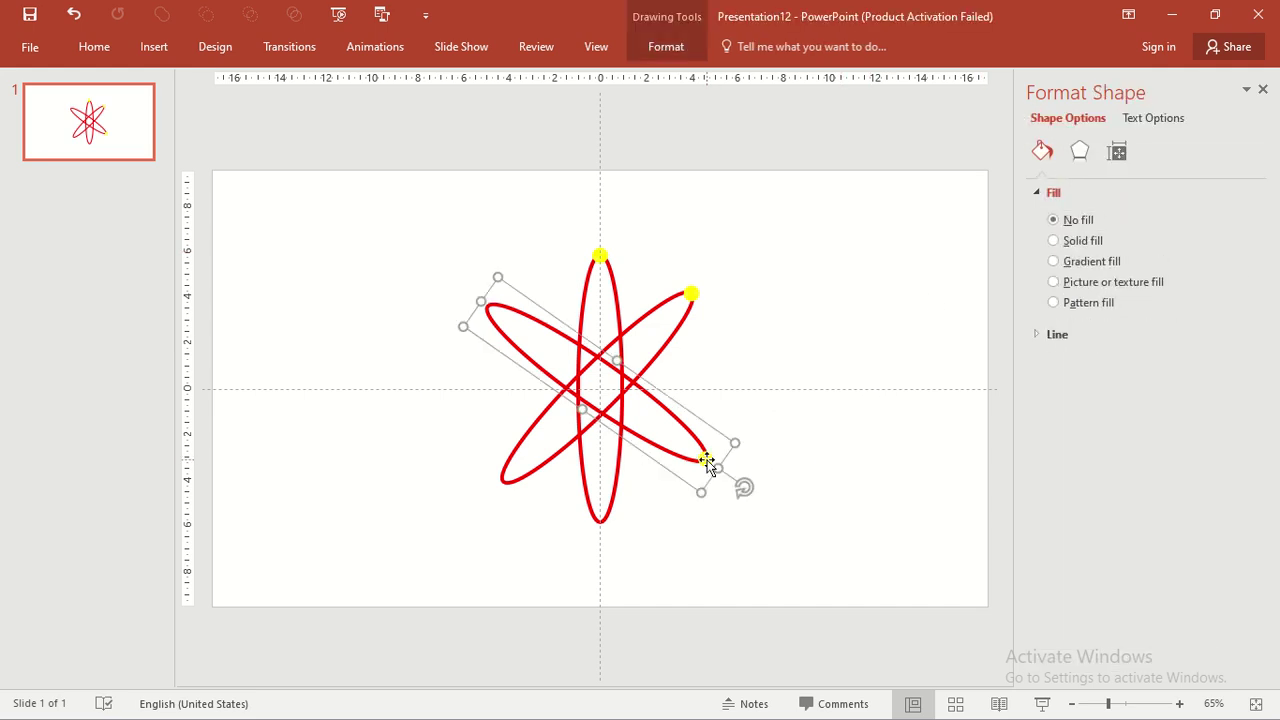
key("ctrl+a")
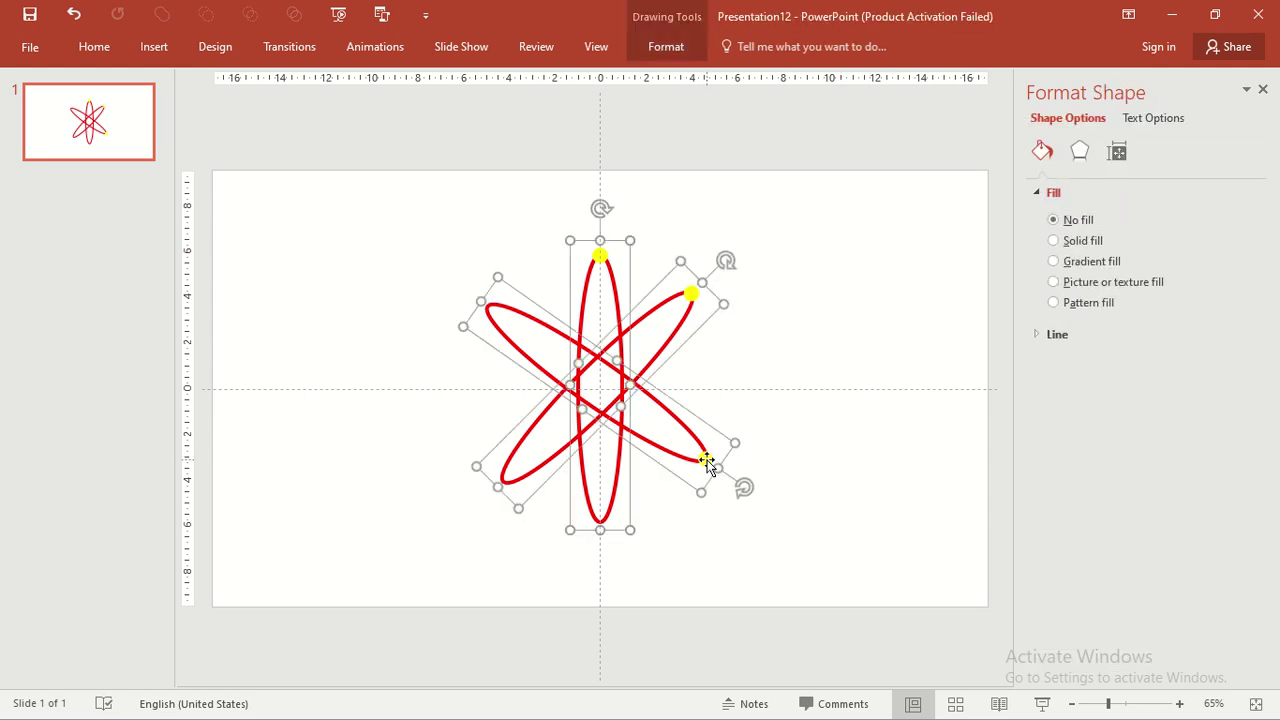
Ungroup the three selected orbits
right_click(621, 331)
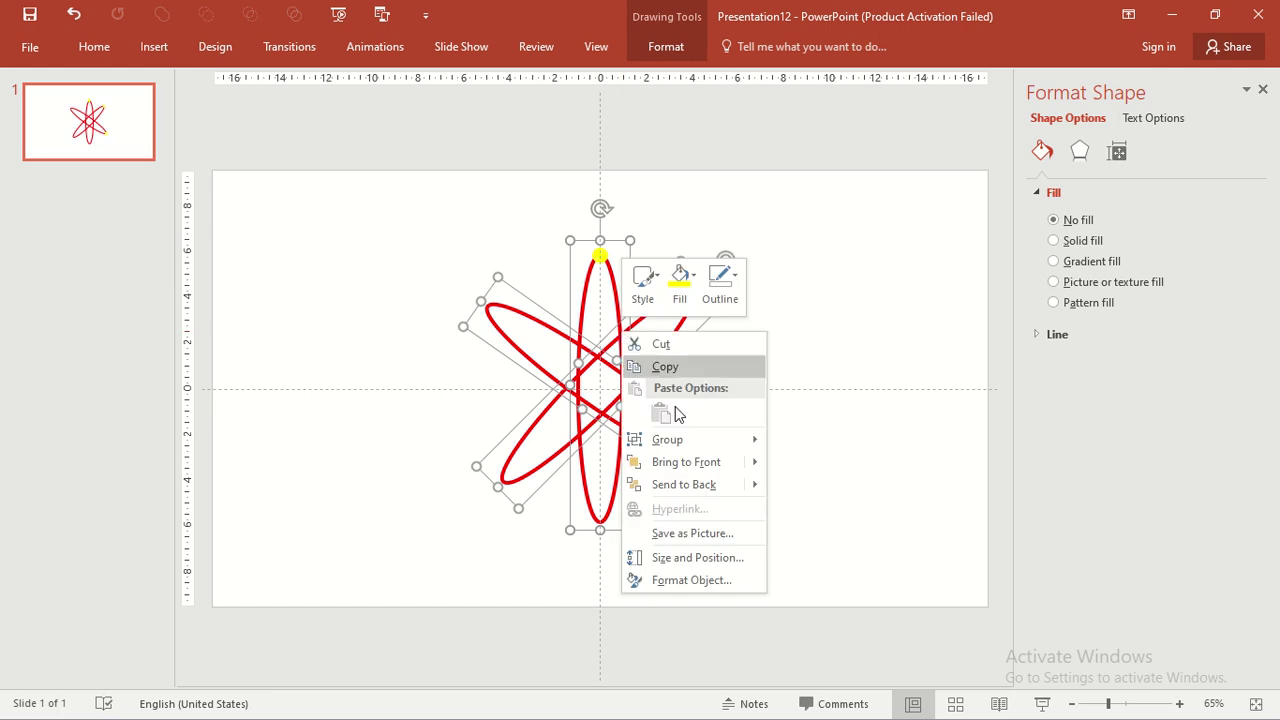
mouse_move(667, 440)
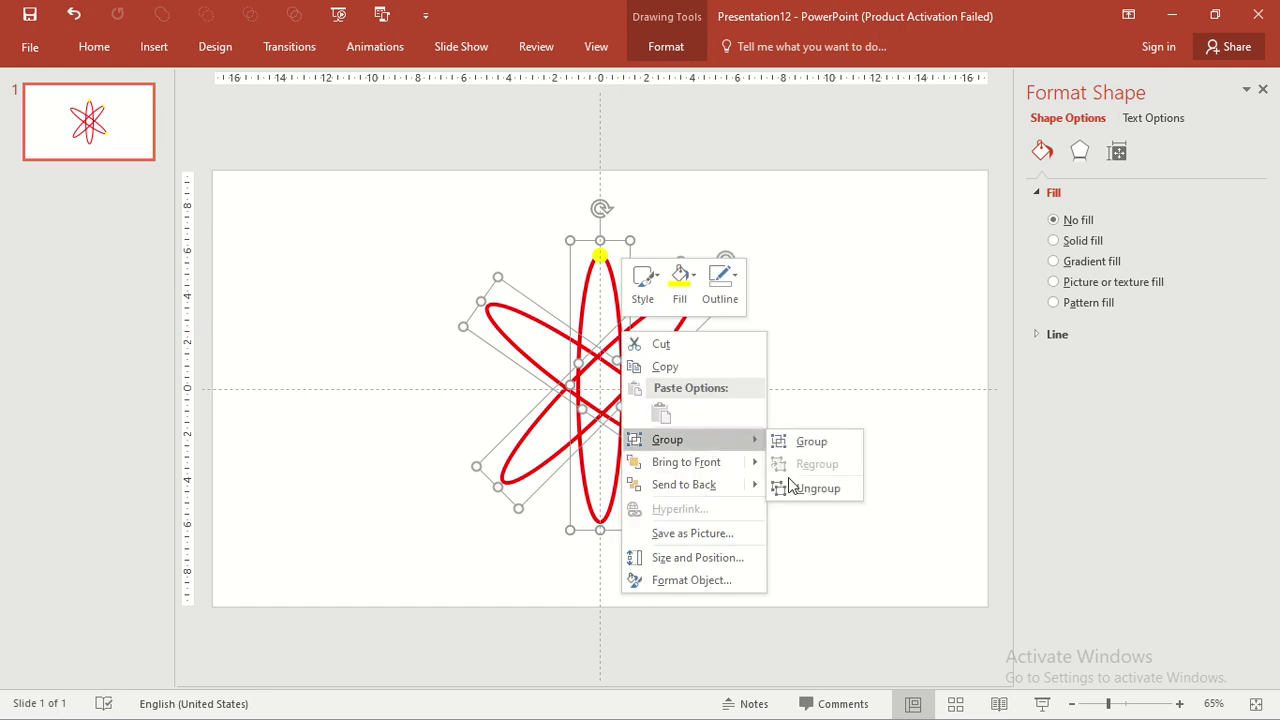
left_click(804, 488)
left_click(815, 492)
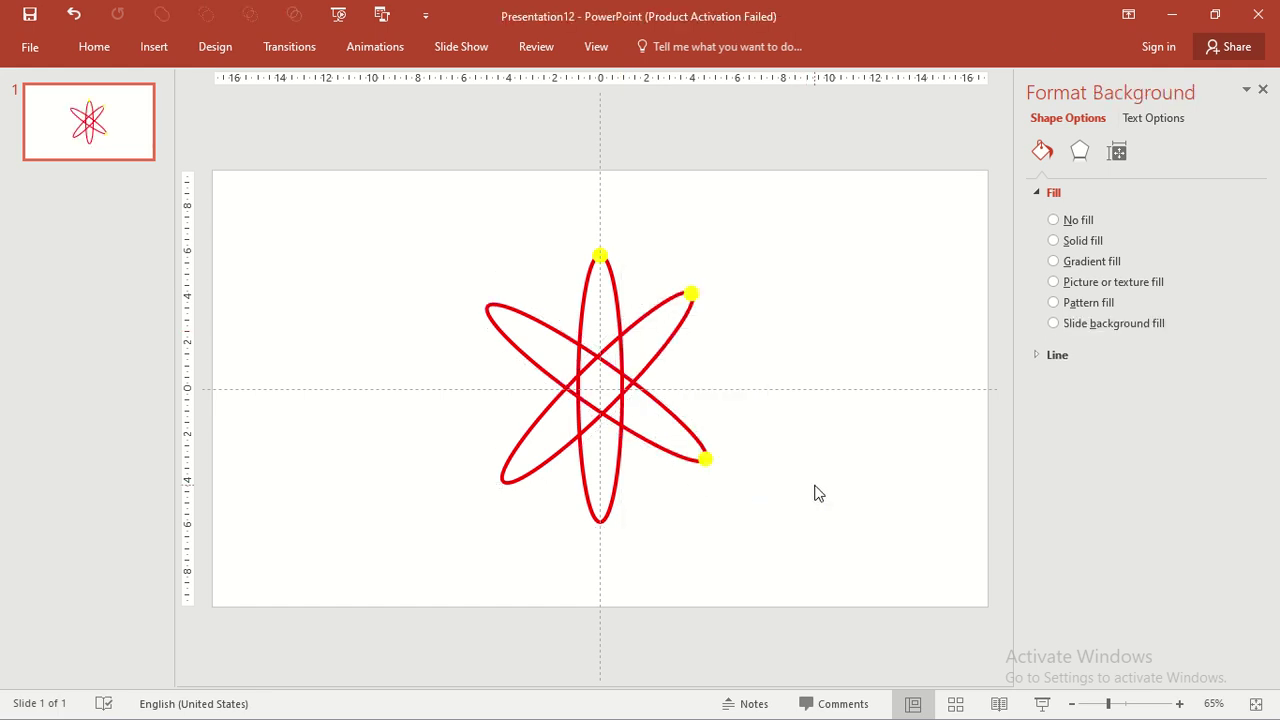
Move the 125° orbit's yellow dot to its upper-left tip and close the formatting pane
left_click(705, 459)
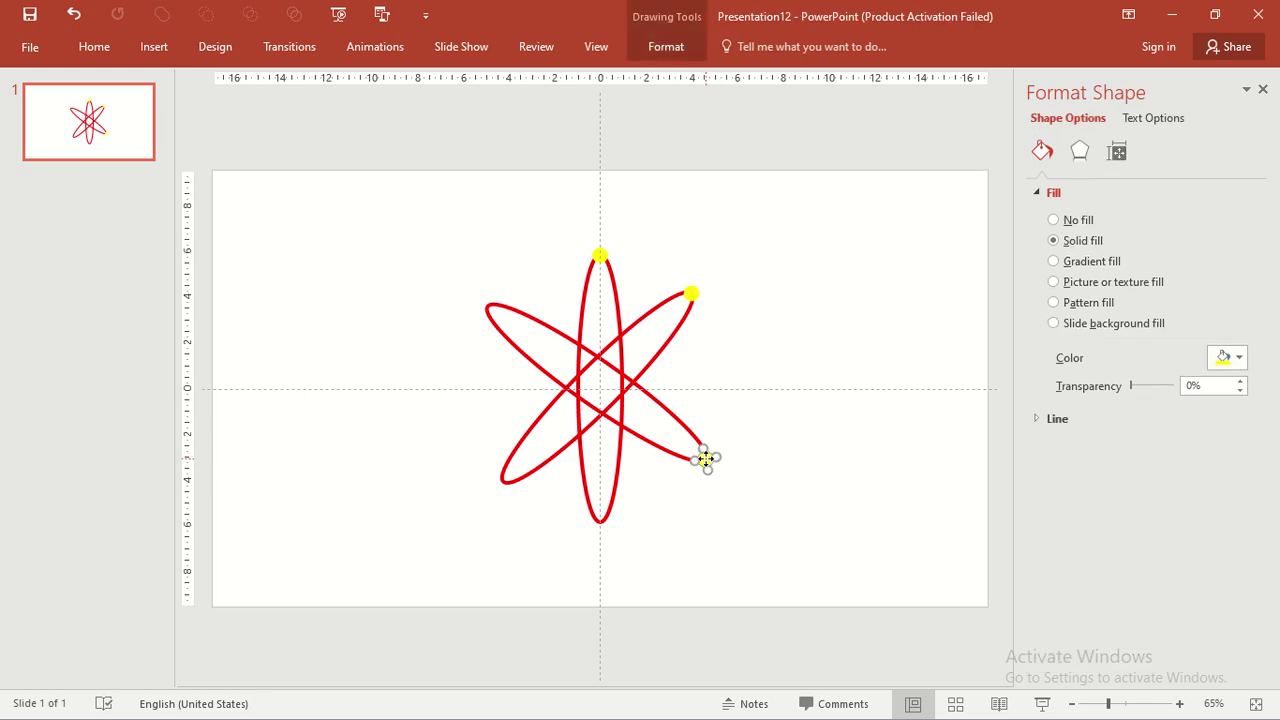
mouse_move(705, 459)
left_mouse_down()
mouse_move(557, 346)
mouse_move(520, 343)
mouse_move(491, 307)
left_mouse_up()
left_click(491, 307)
left_click(436, 272)
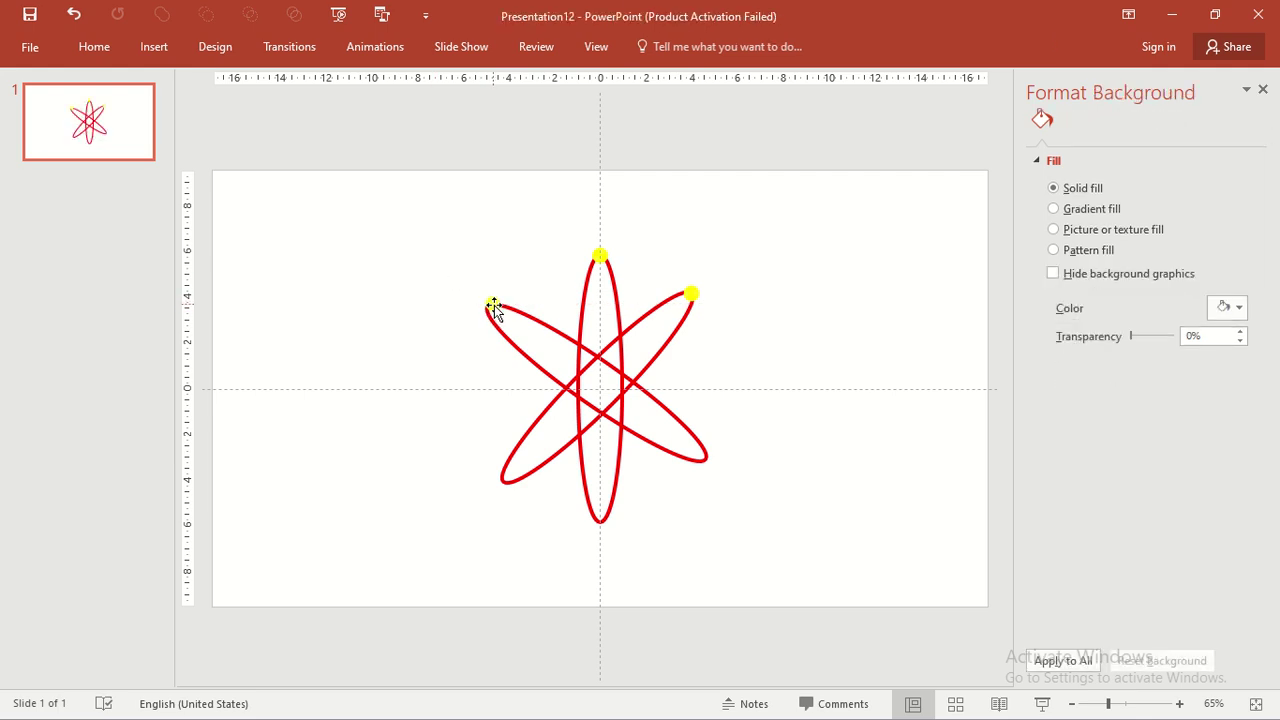
left_click(494, 305)
key("ctrl+z")
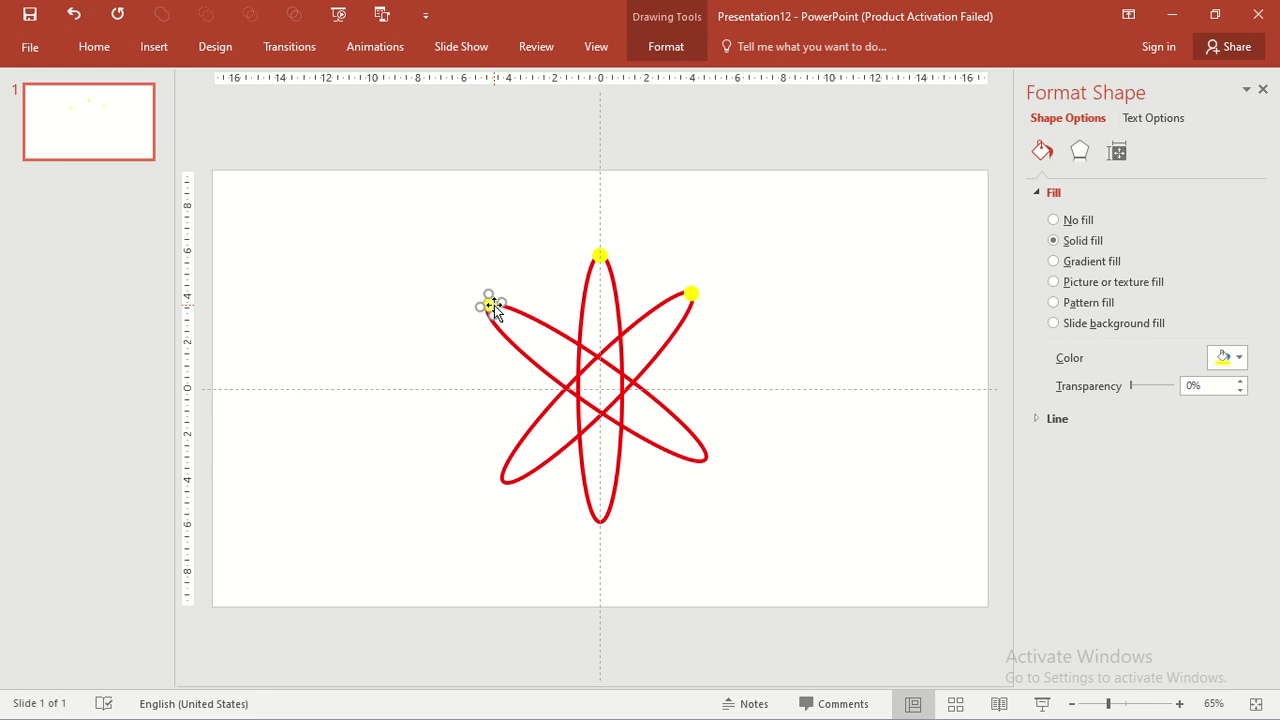
left_click(724, 260)
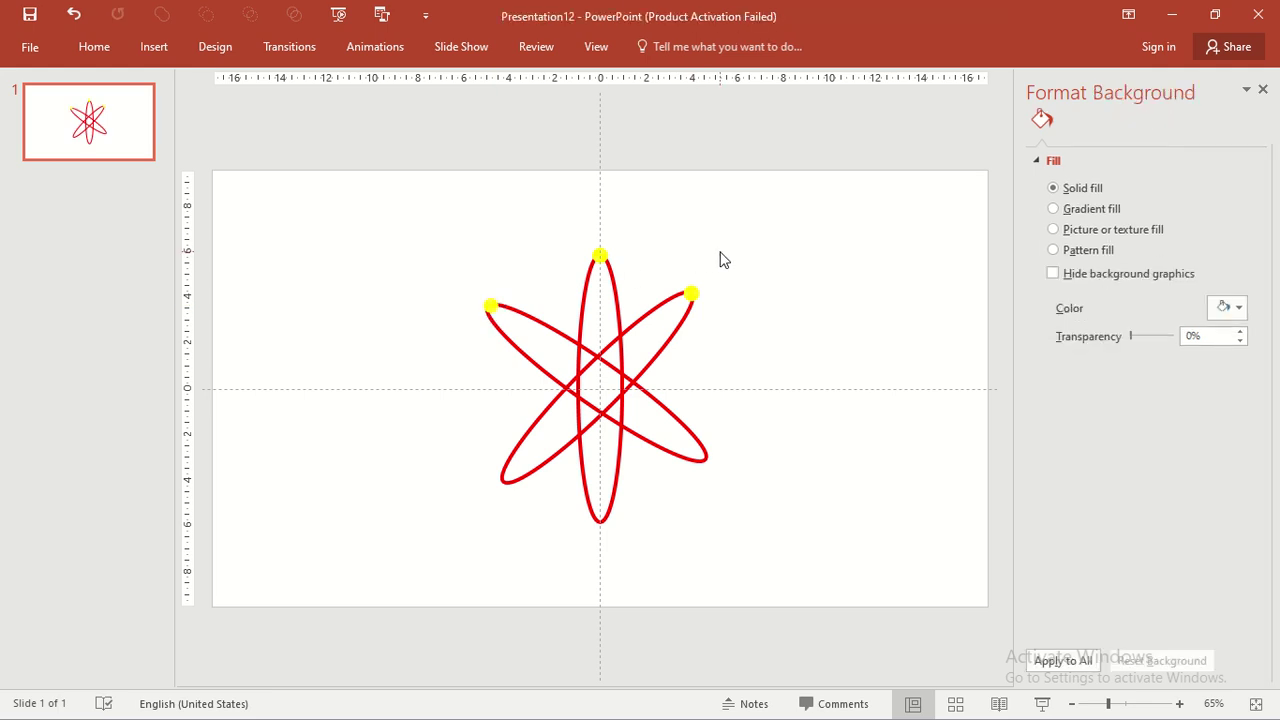
left_click(1263, 91)
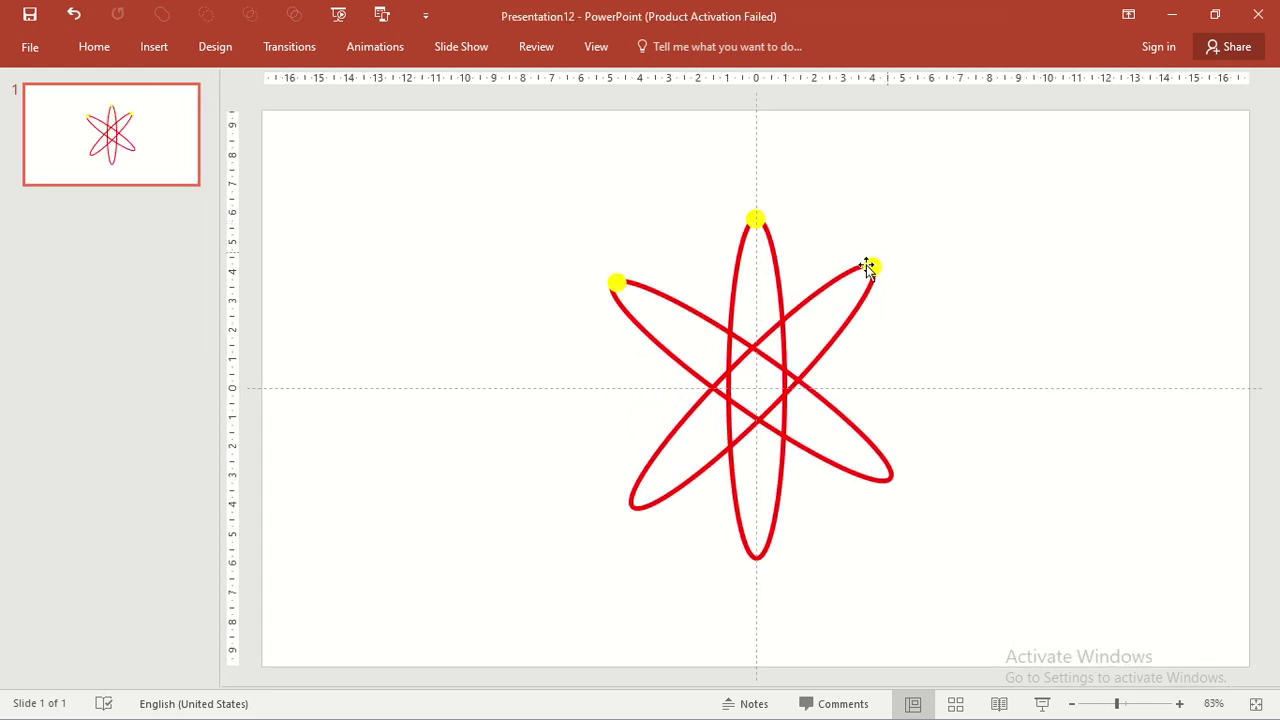
Colour the 45° orbit's outline yellow and the other diagonal orbit's outline light blue
left_click(831, 292)
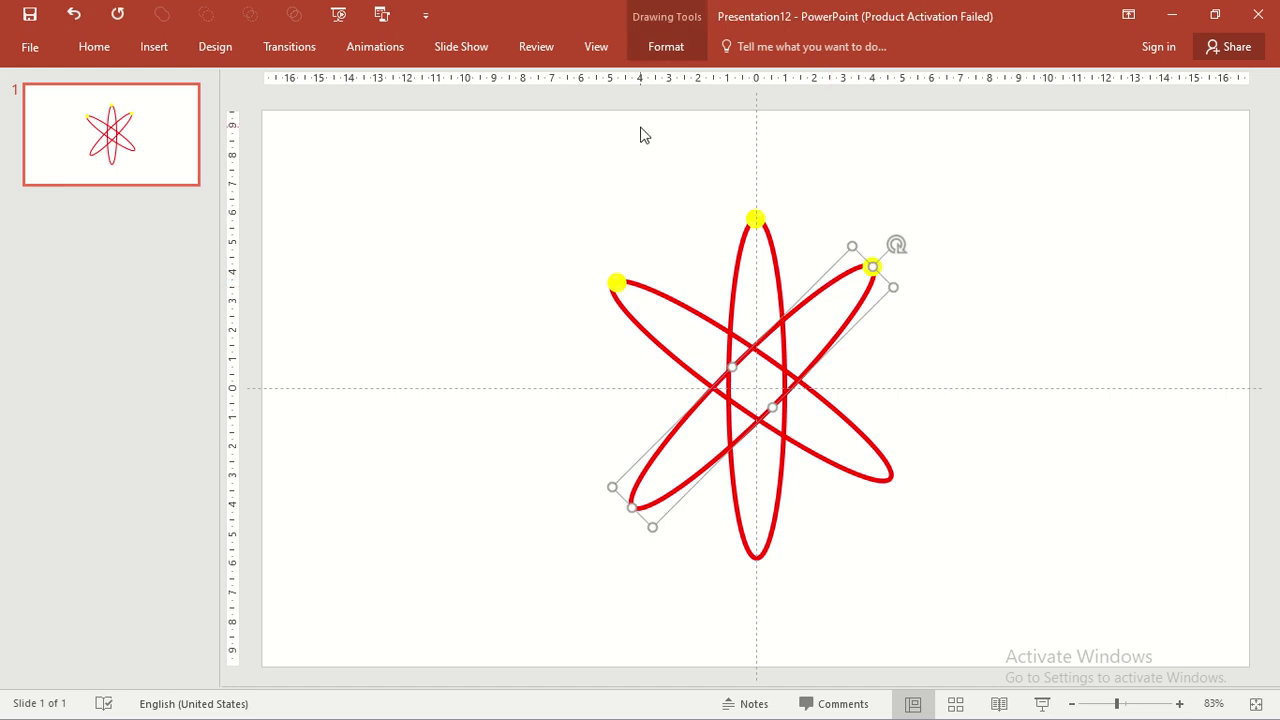
left_click(667, 50)
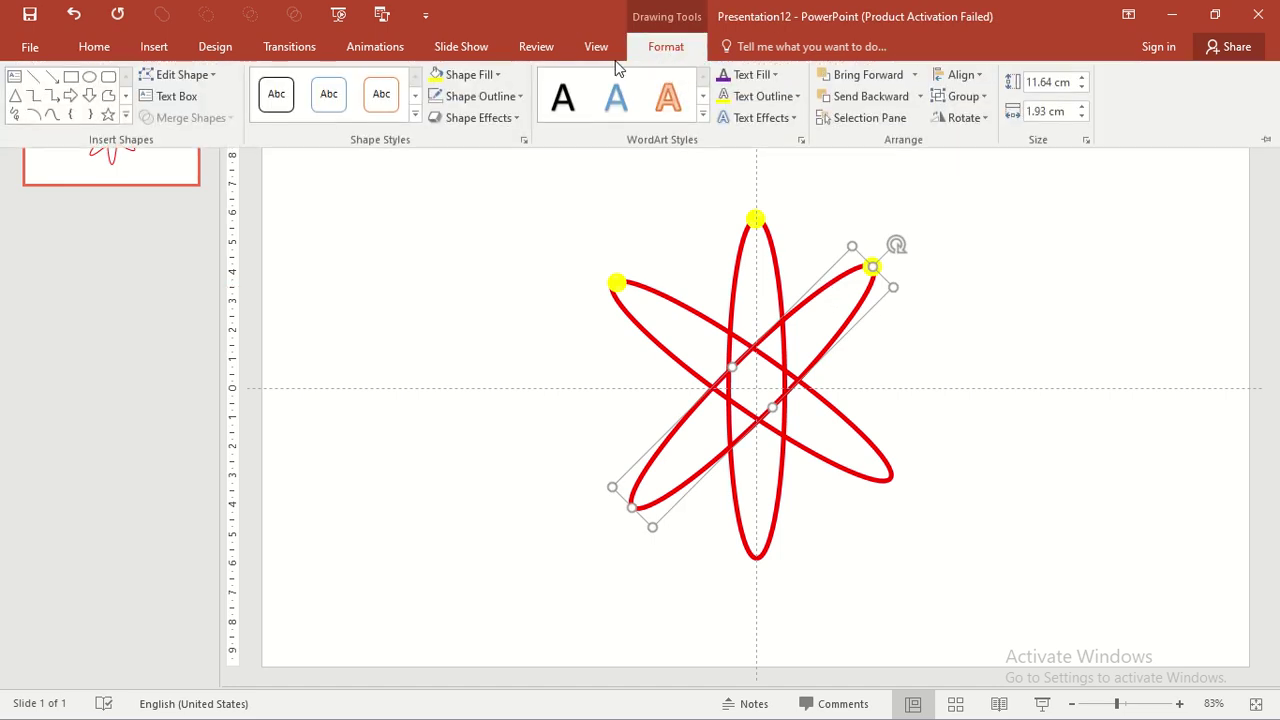
left_click(490, 96)
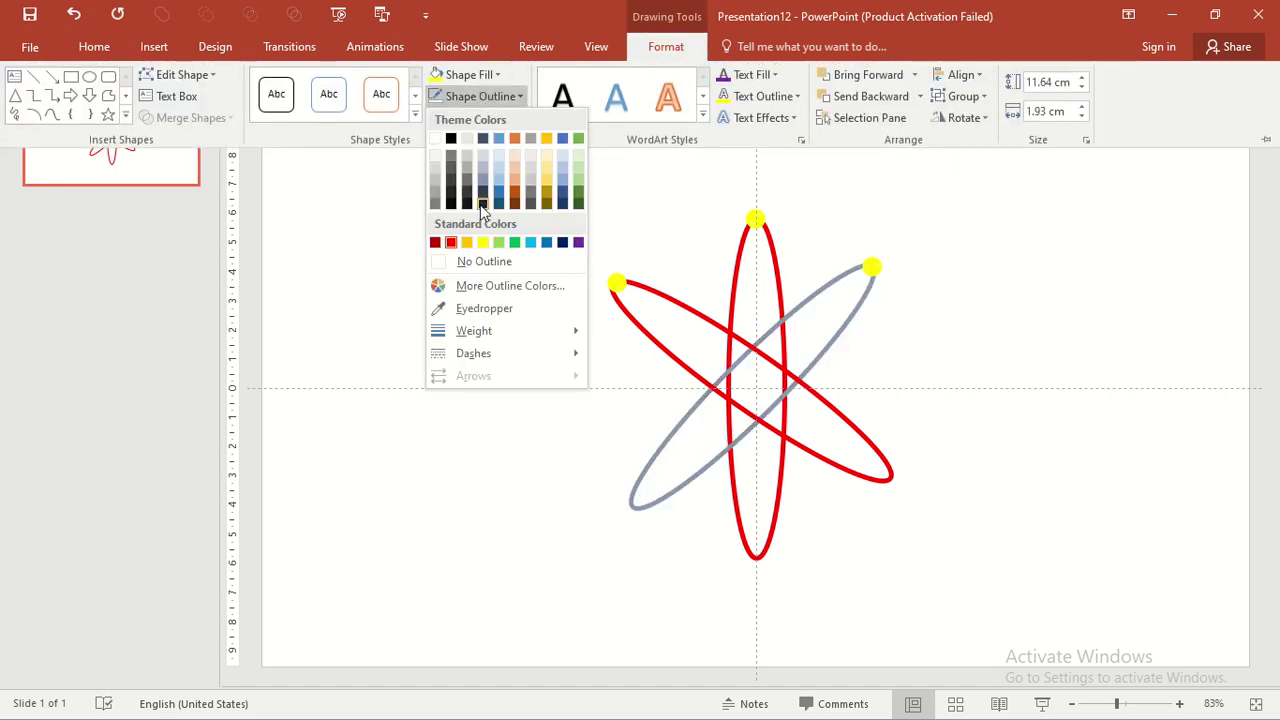
left_click(483, 242)
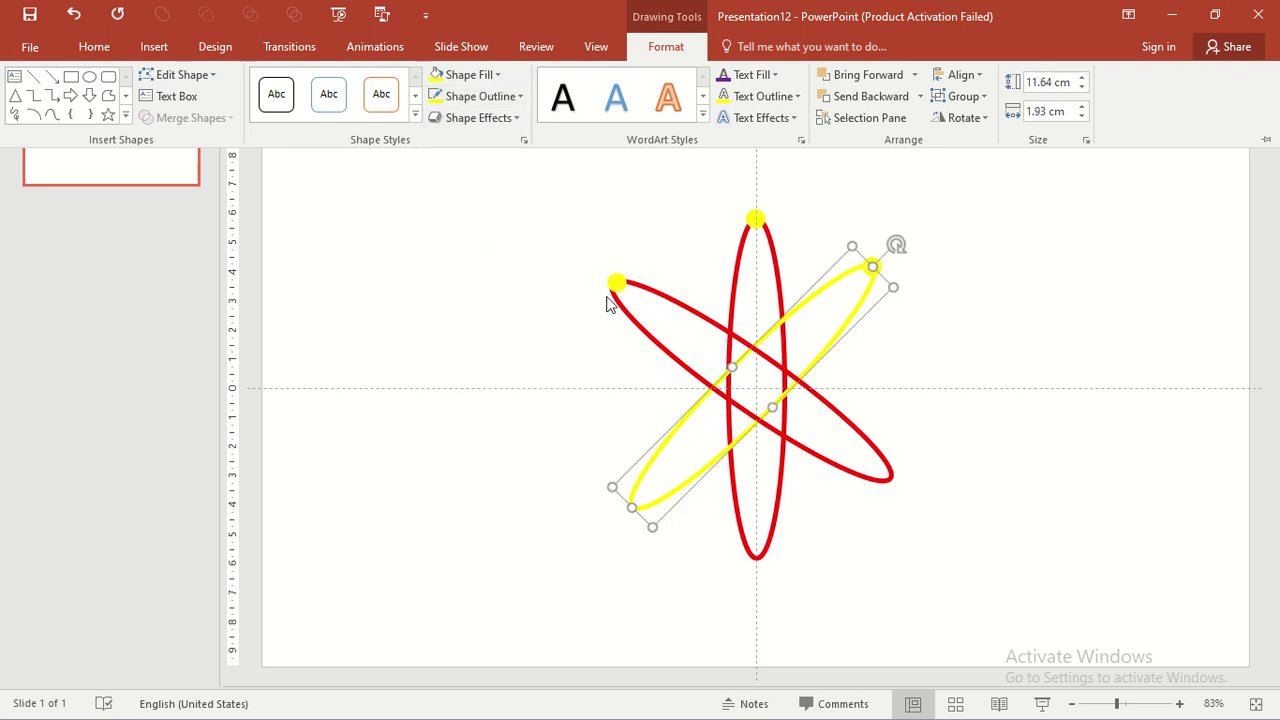
key("ctrl+F1")
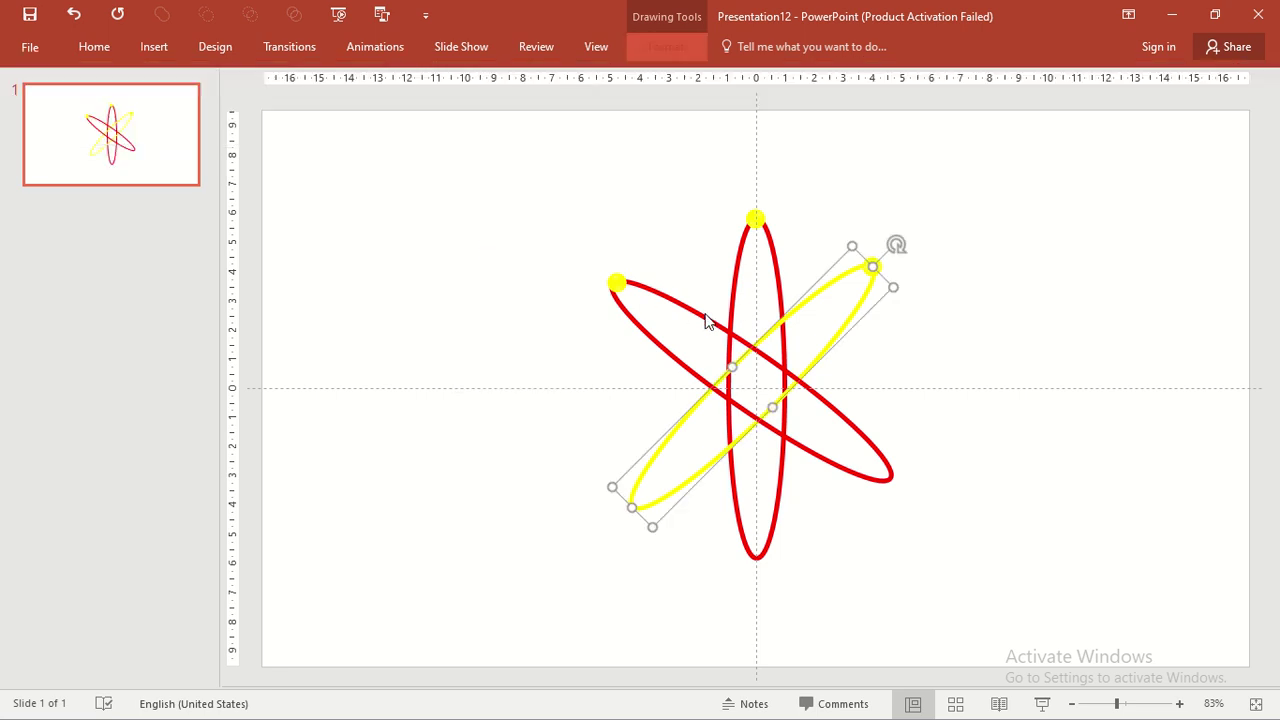
left_click(702, 314)
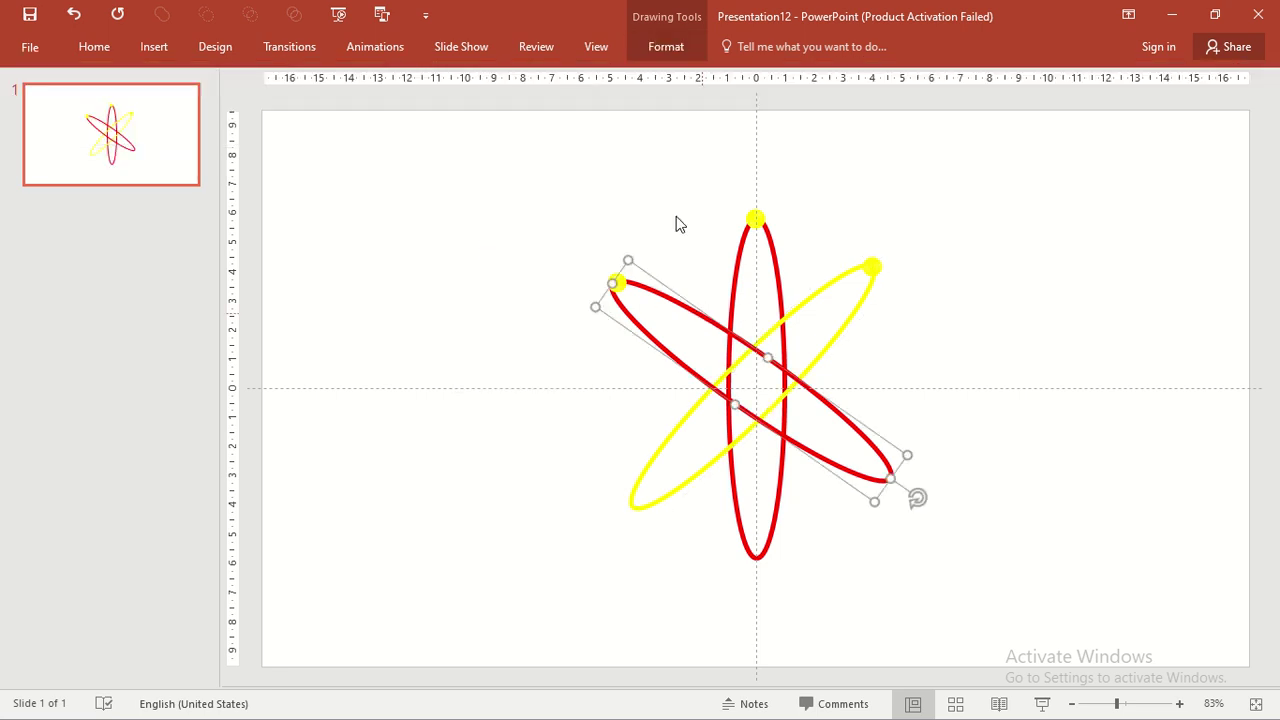
left_click(648, 46)
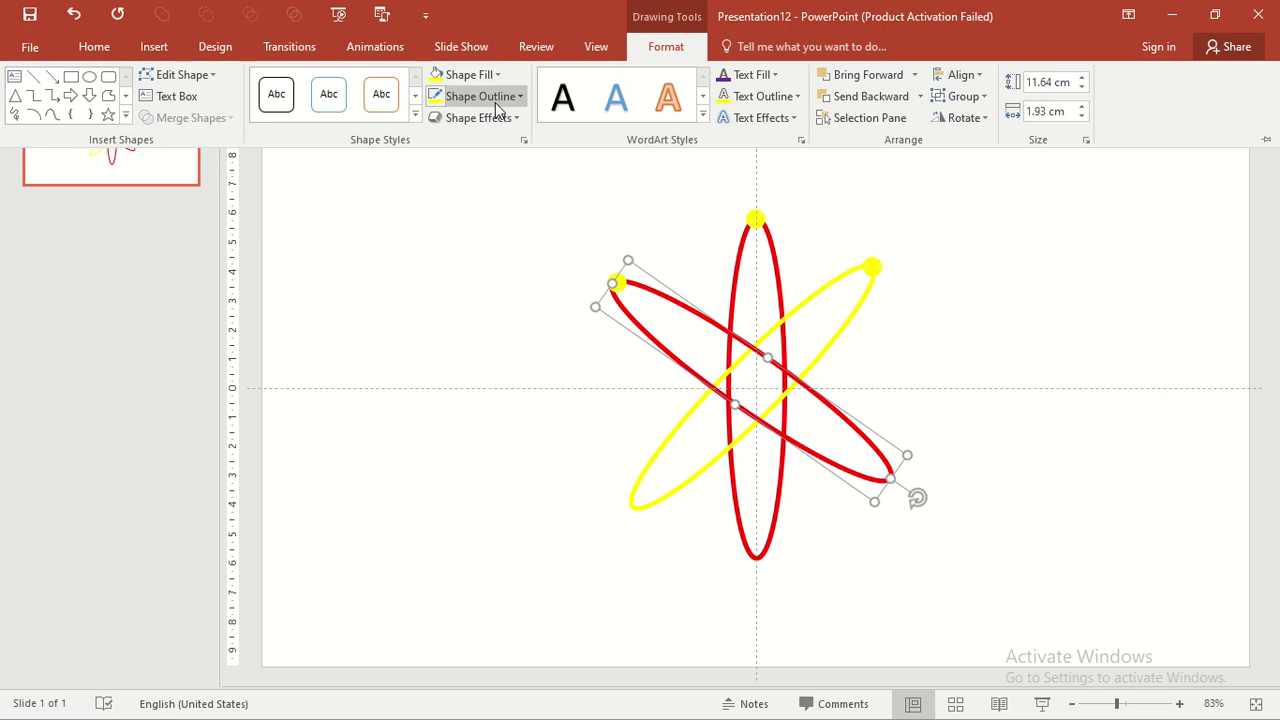
left_click(495, 100)
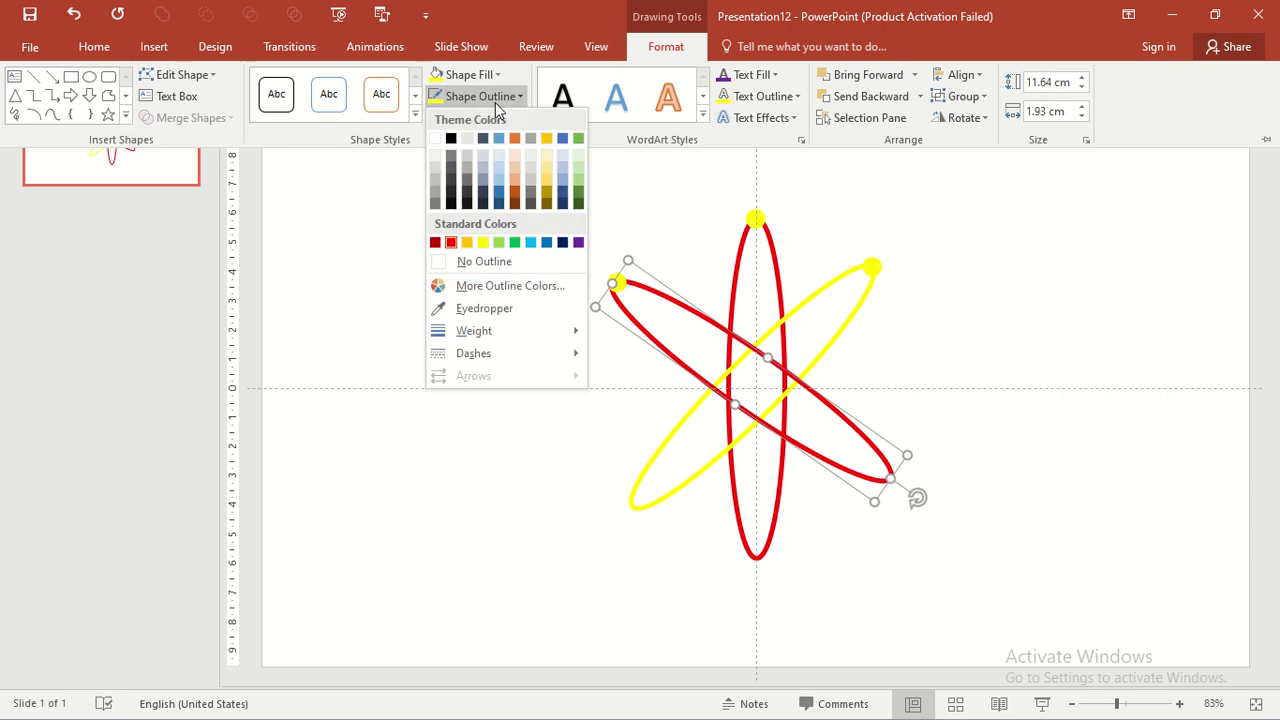
left_click(529, 243)
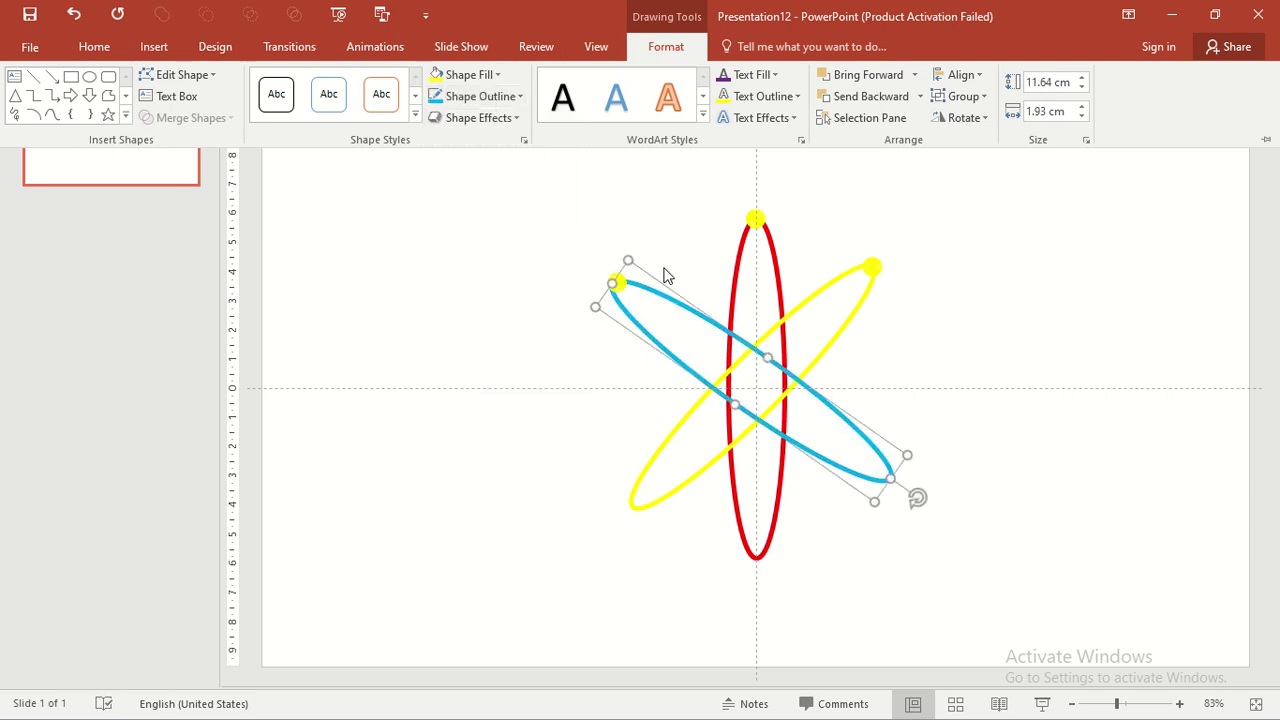
key("ctrl+F1")
Fill the yellow orbit's dot red and the red orbit's top dot light blue
left_click(871, 267)
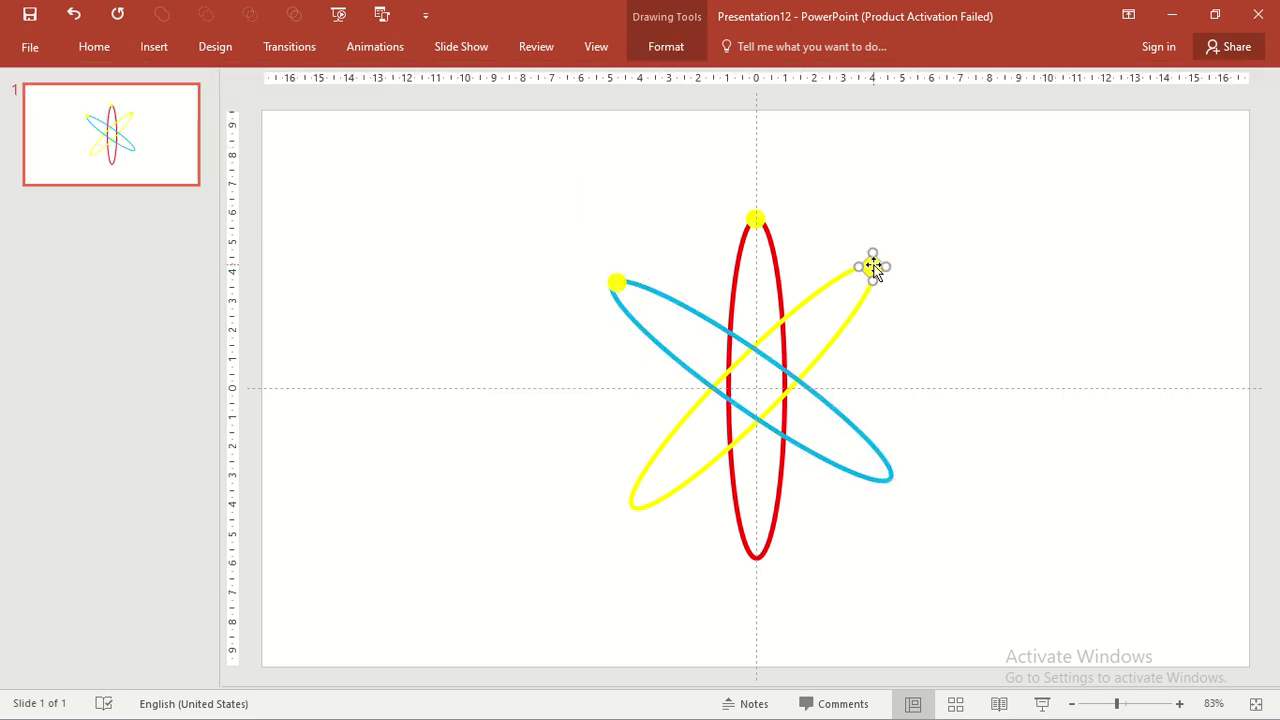
left_click(667, 50)
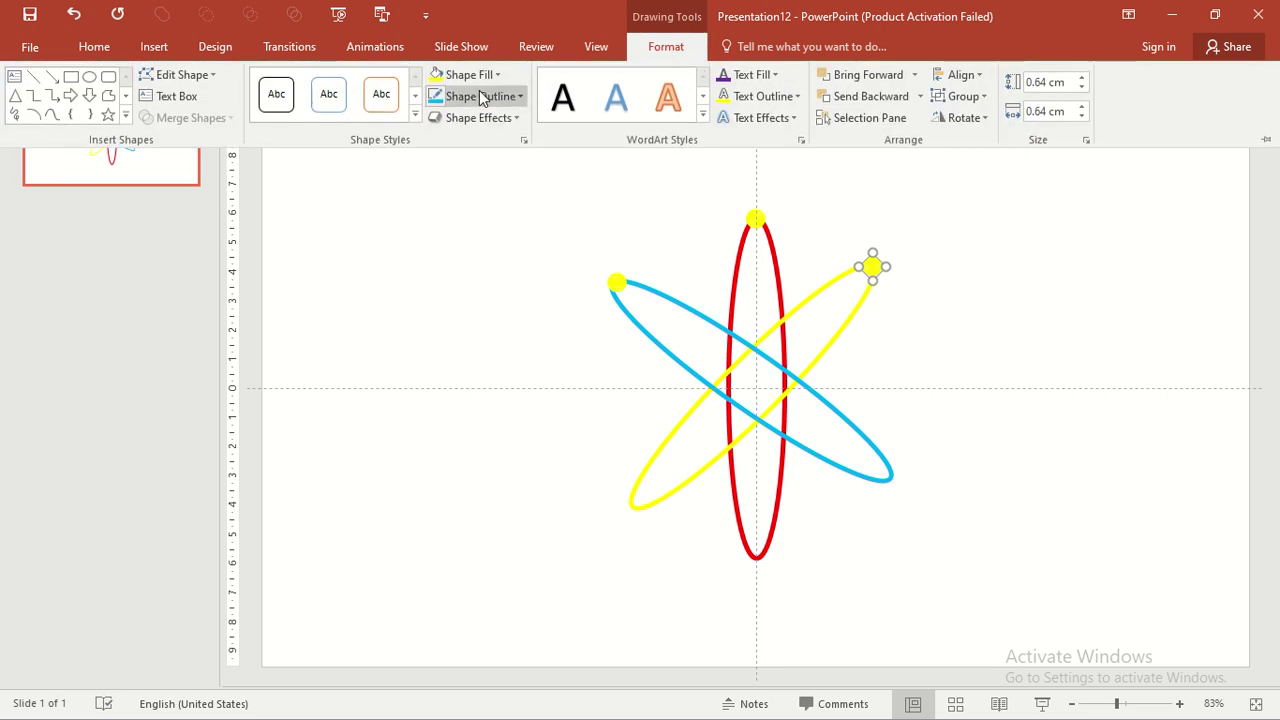
left_click(480, 79)
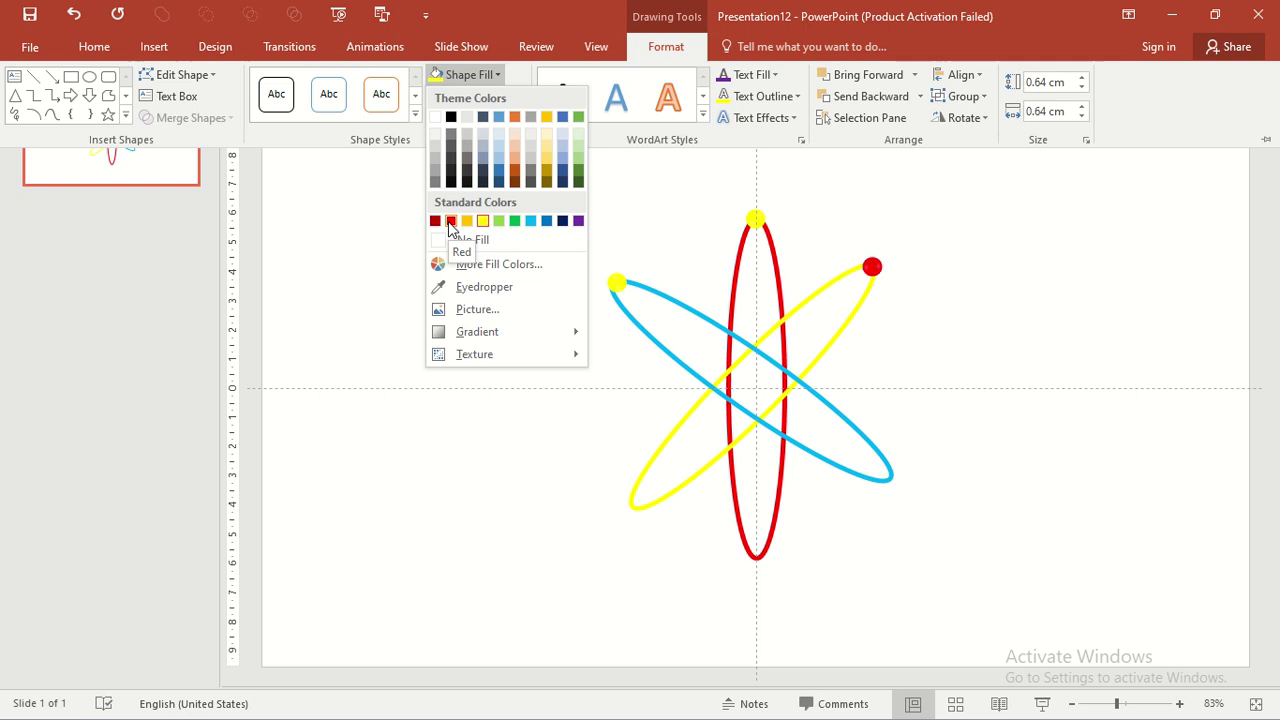
left_click(724, 263)
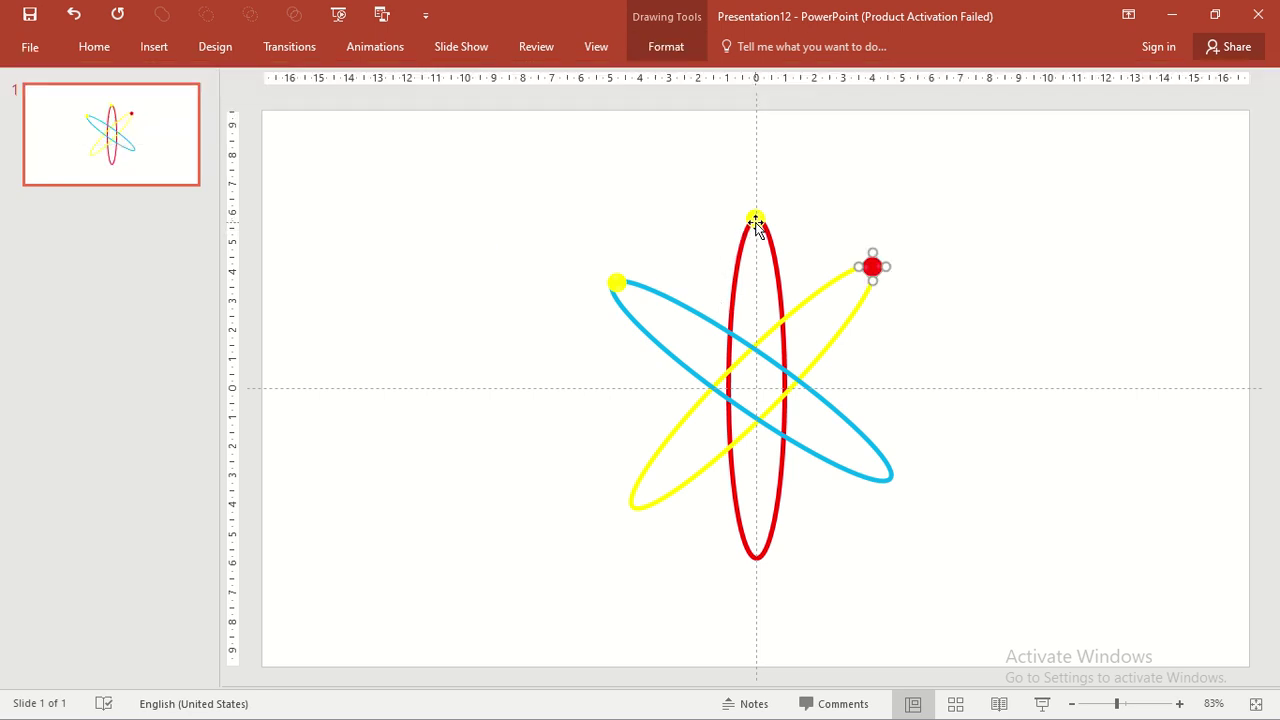
left_click(756, 218)
left_click(679, 46)
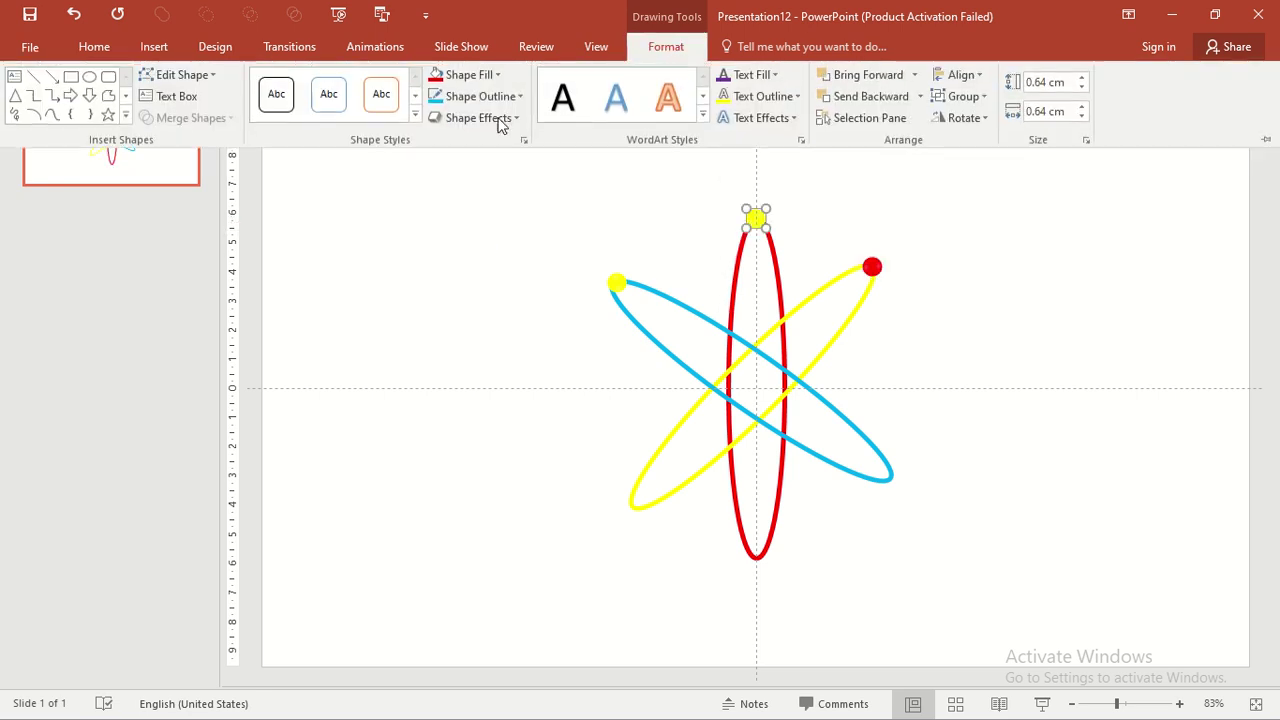
left_click(474, 82)
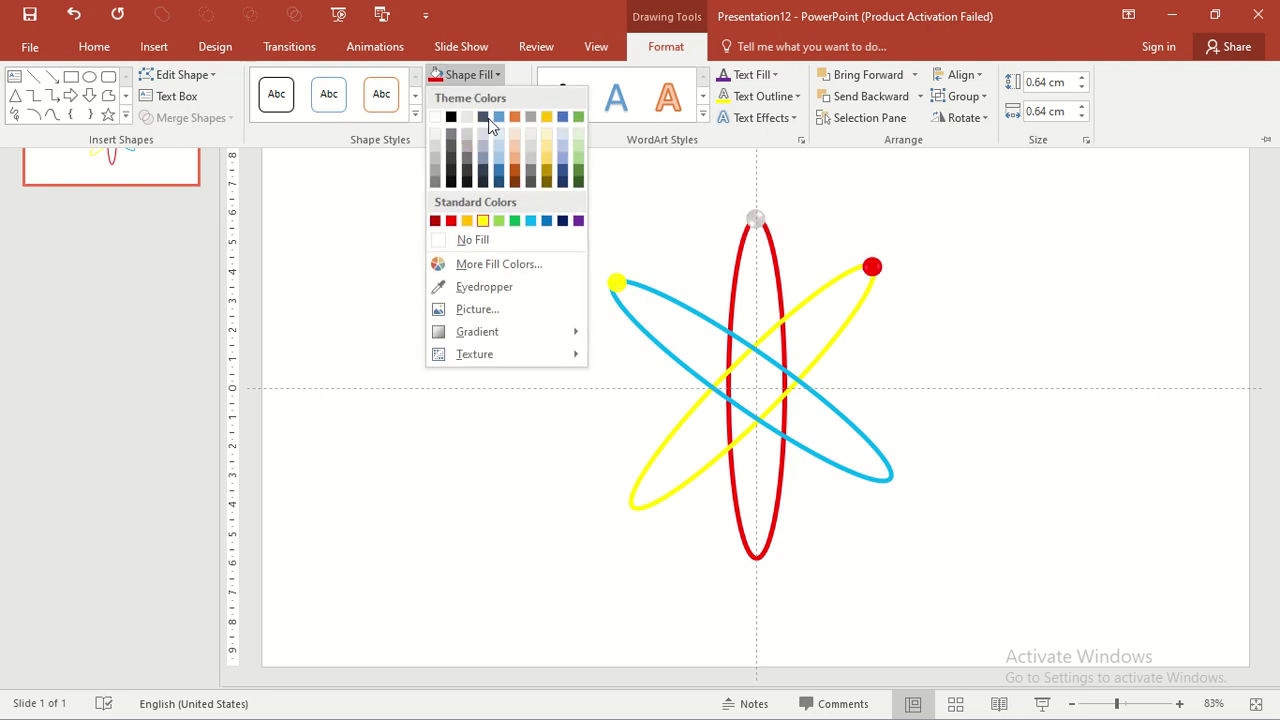
left_click(530, 220)
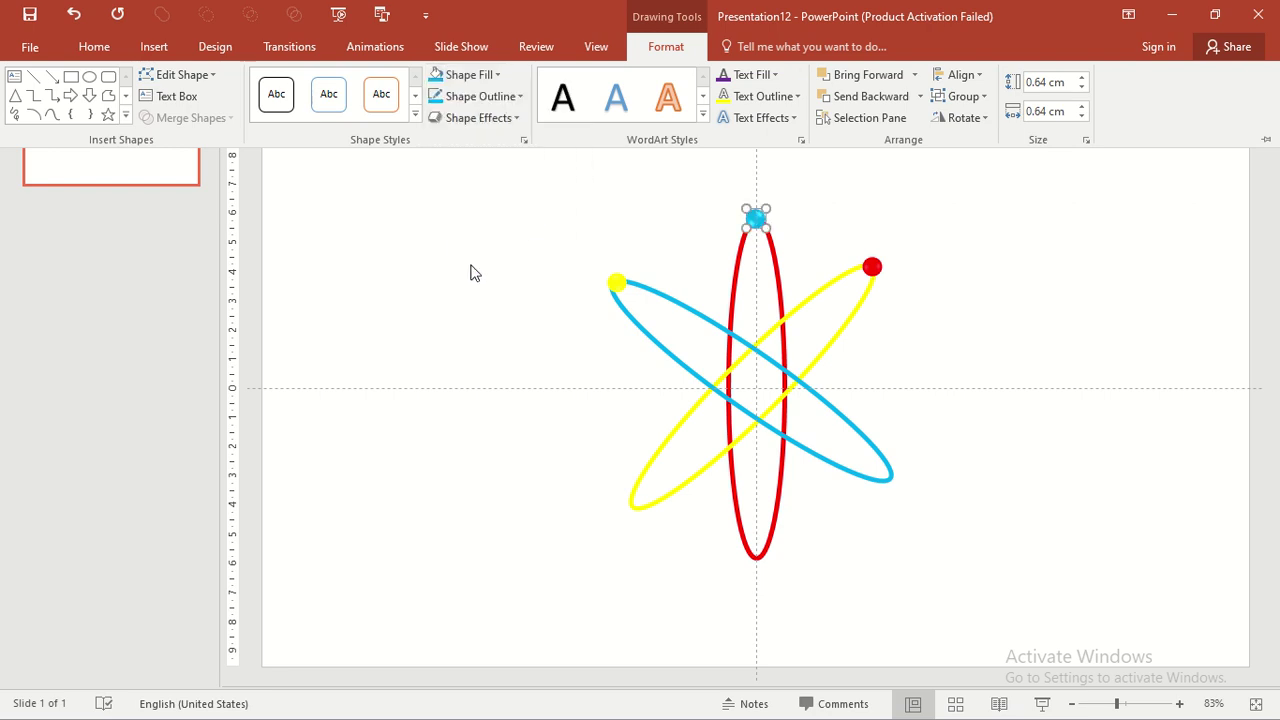
Set the slide background to a solid dark grey fill through Format Background
right_click(468, 268)
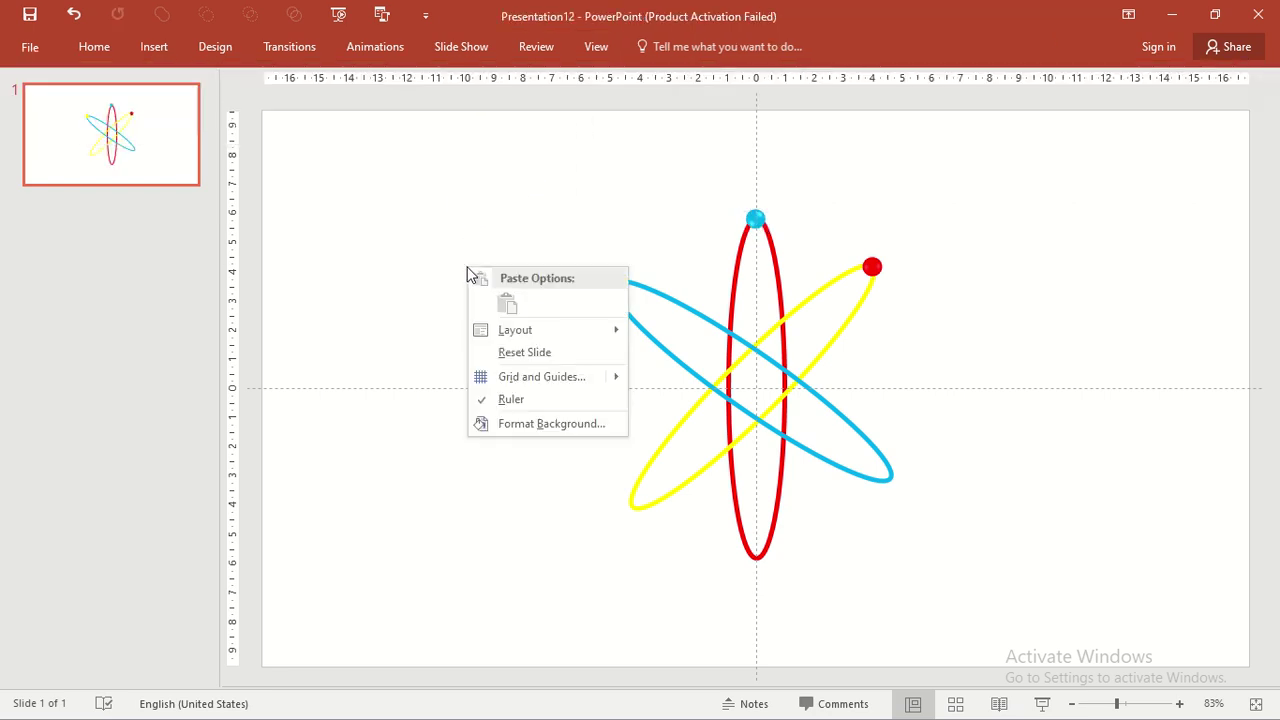
left_click(531, 425)
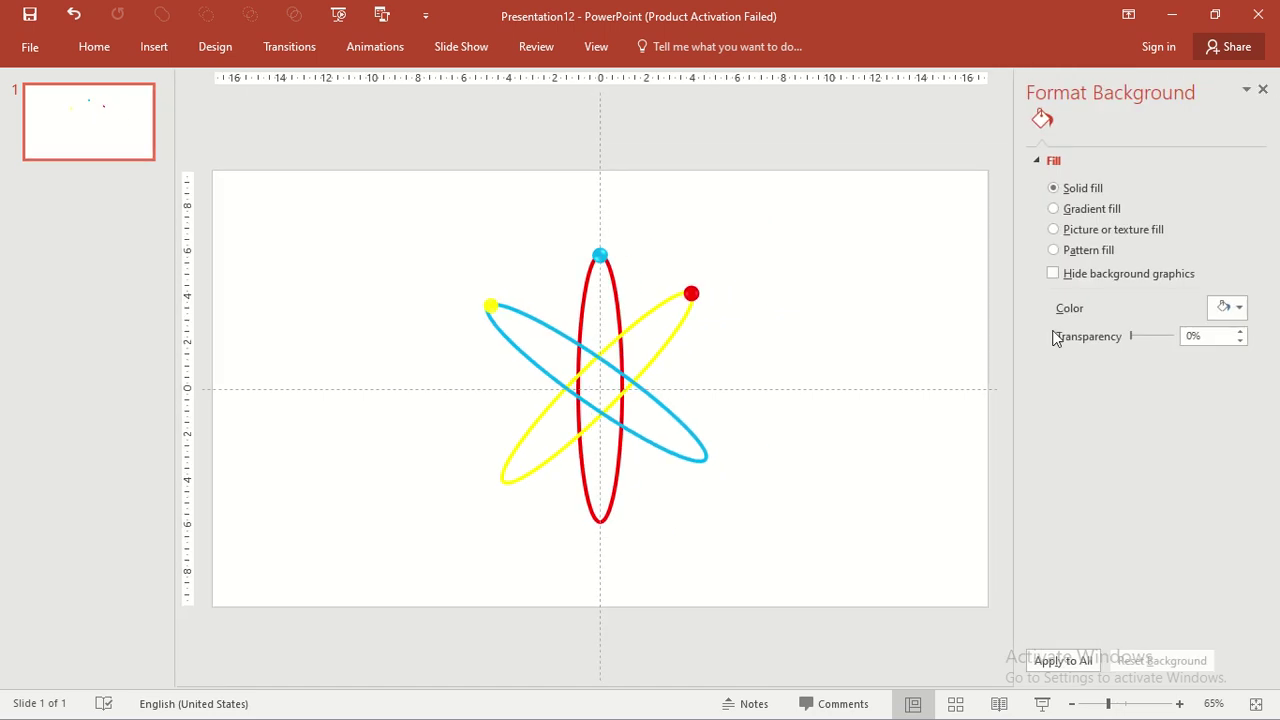
left_click(1232, 310)
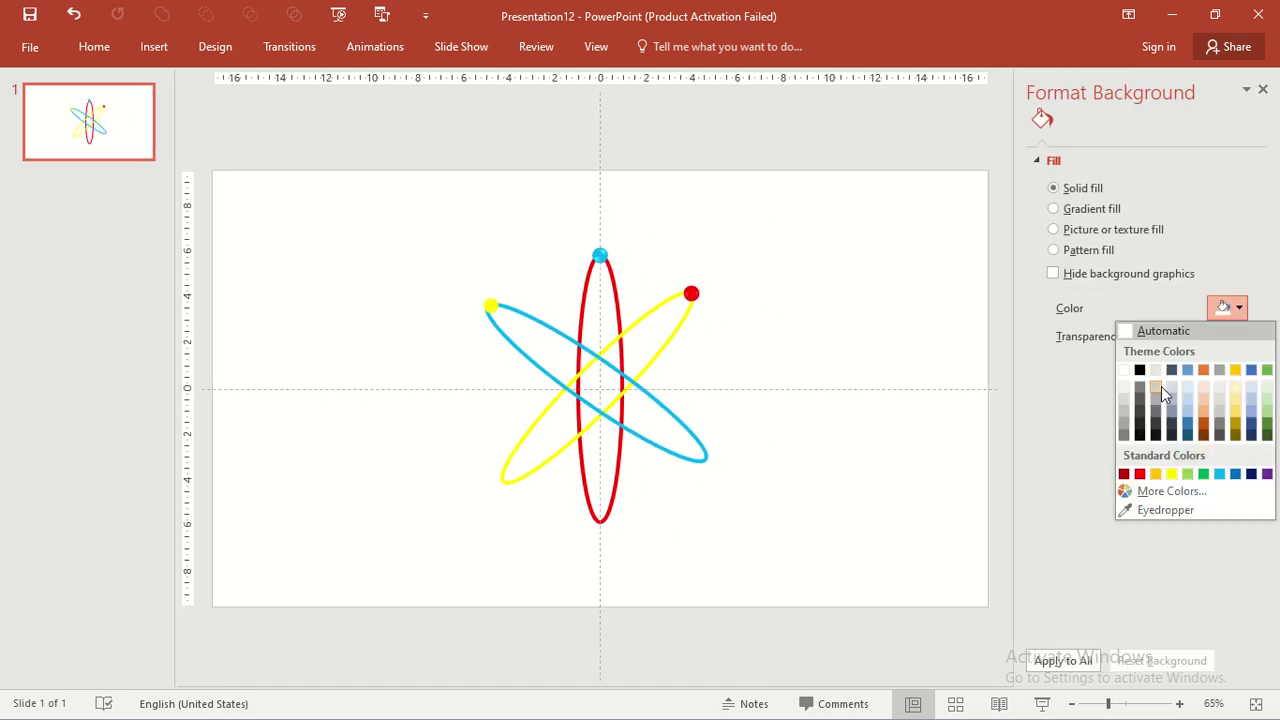
left_click(1140, 426)
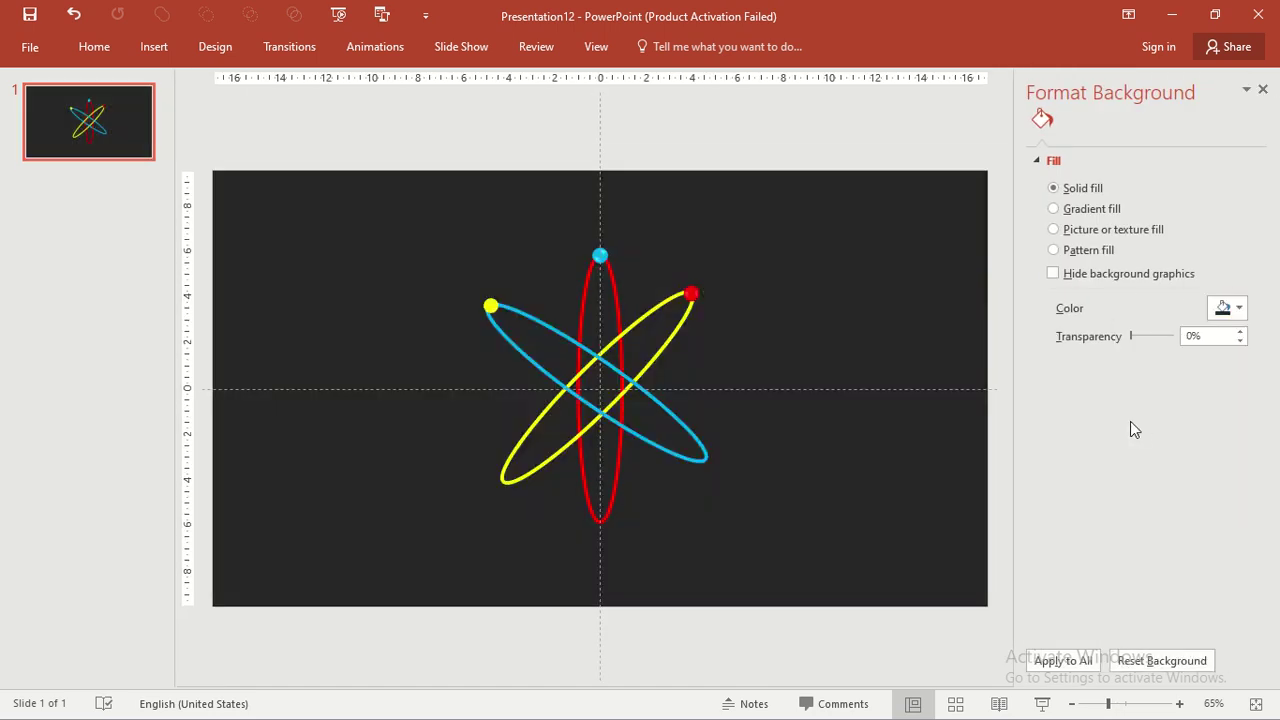
left_click(1263, 90)
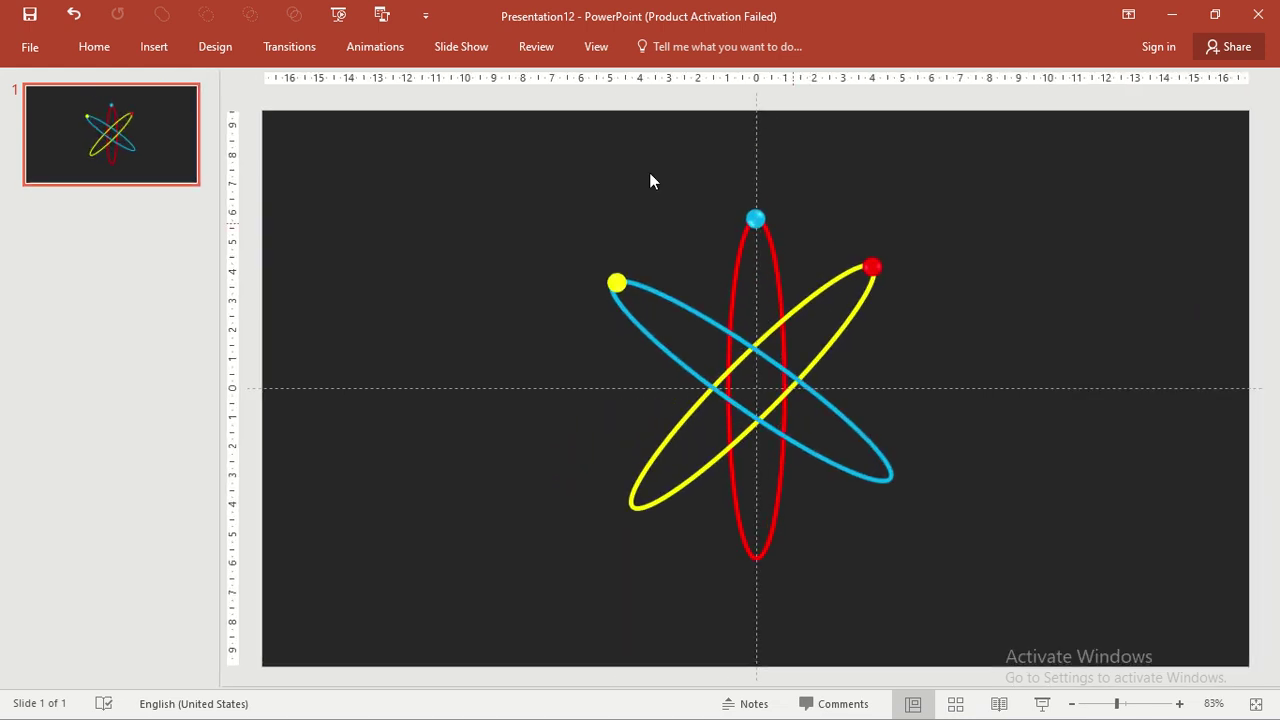
Add a Shapes circle motion path animation to the blue dot on the red orbit
left_click(375, 47)
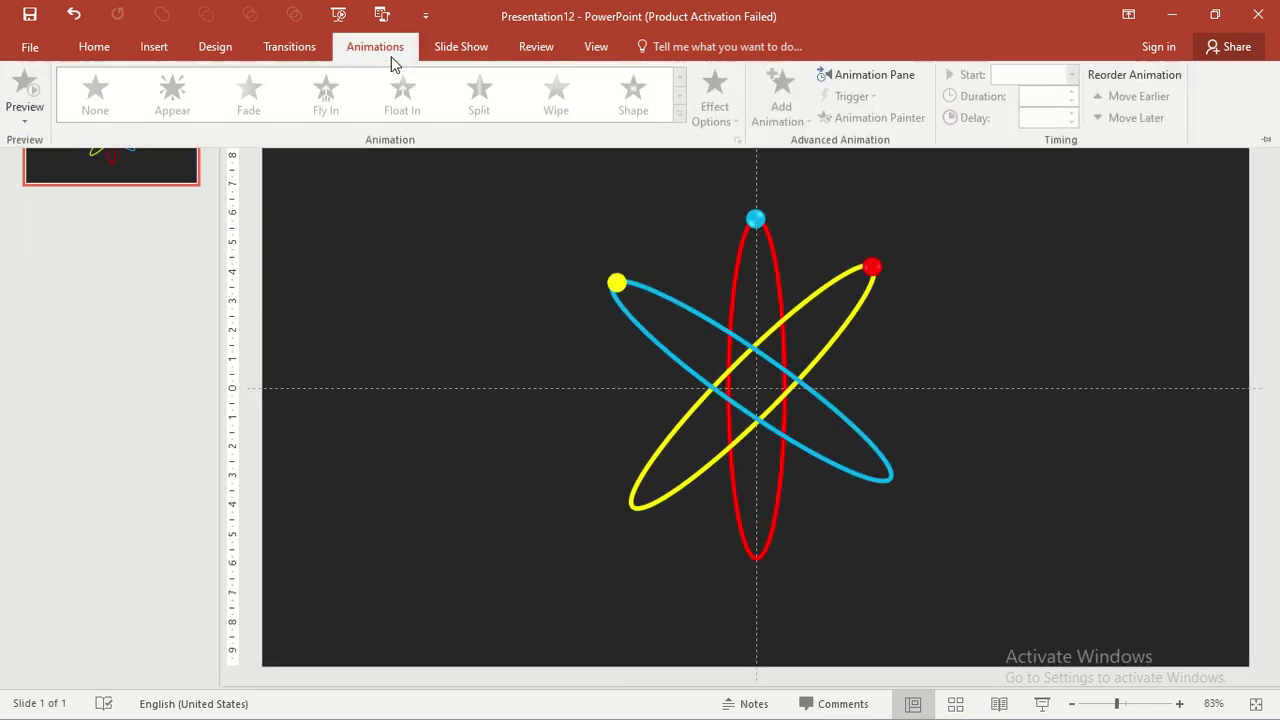
left_click(866, 258)
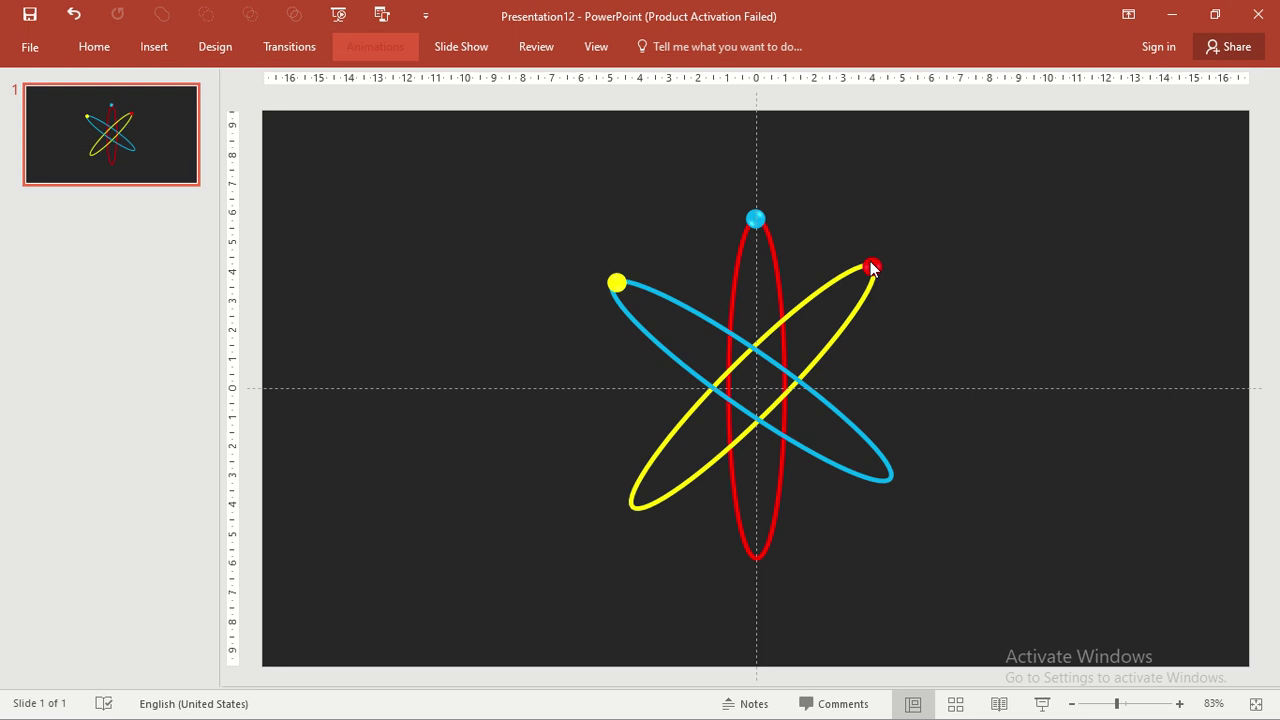
left_click(753, 222)
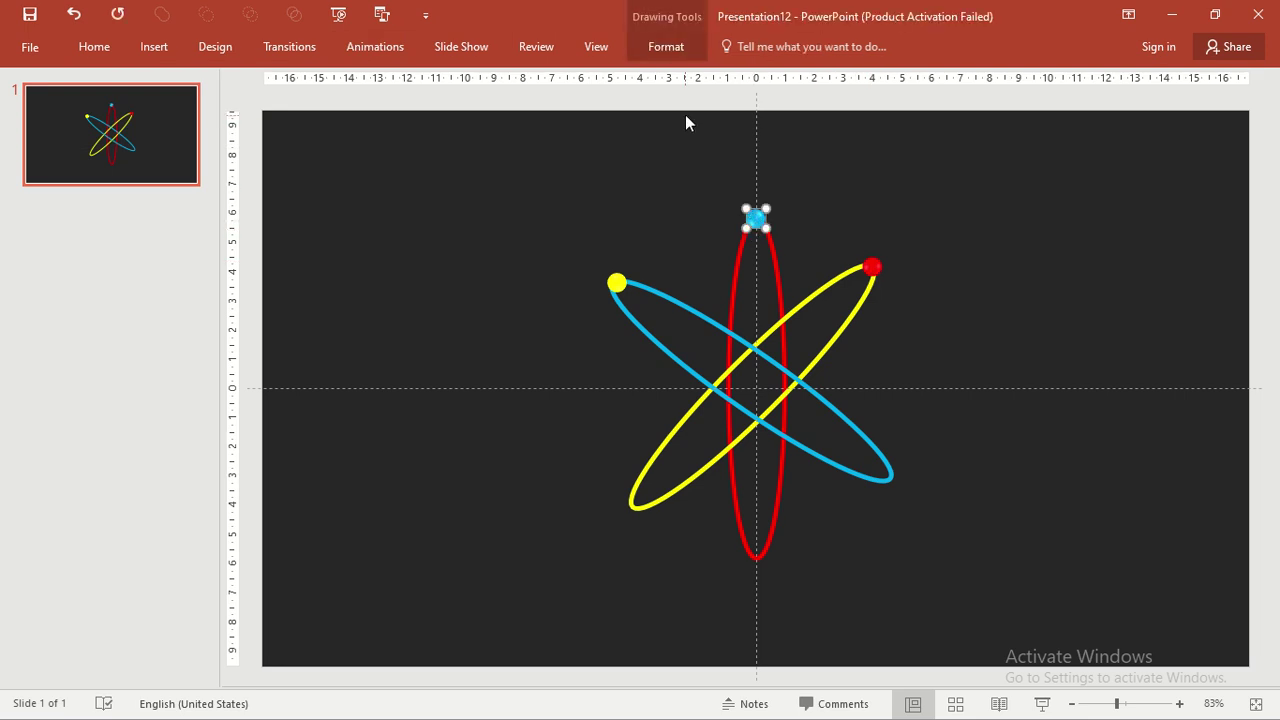
left_click(672, 46)
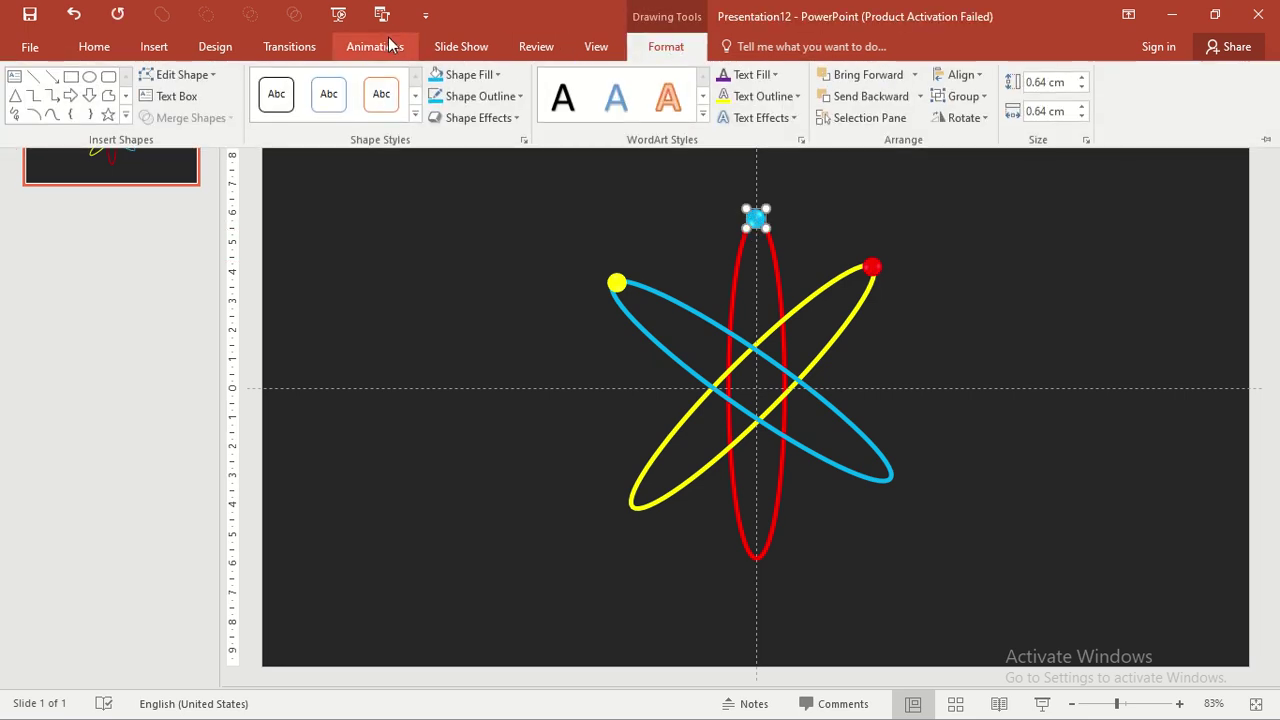
left_click(390, 46)
left_click(785, 110)
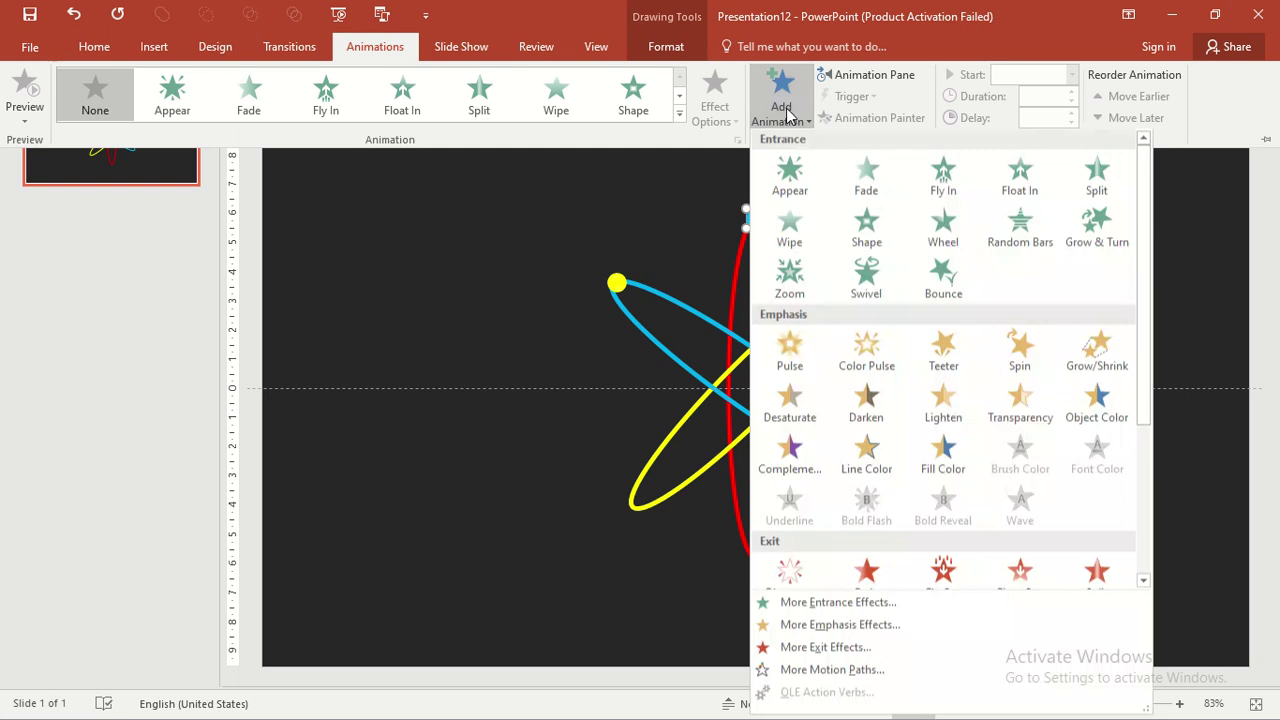
left_click_drag(1147, 210, 1160, 430)
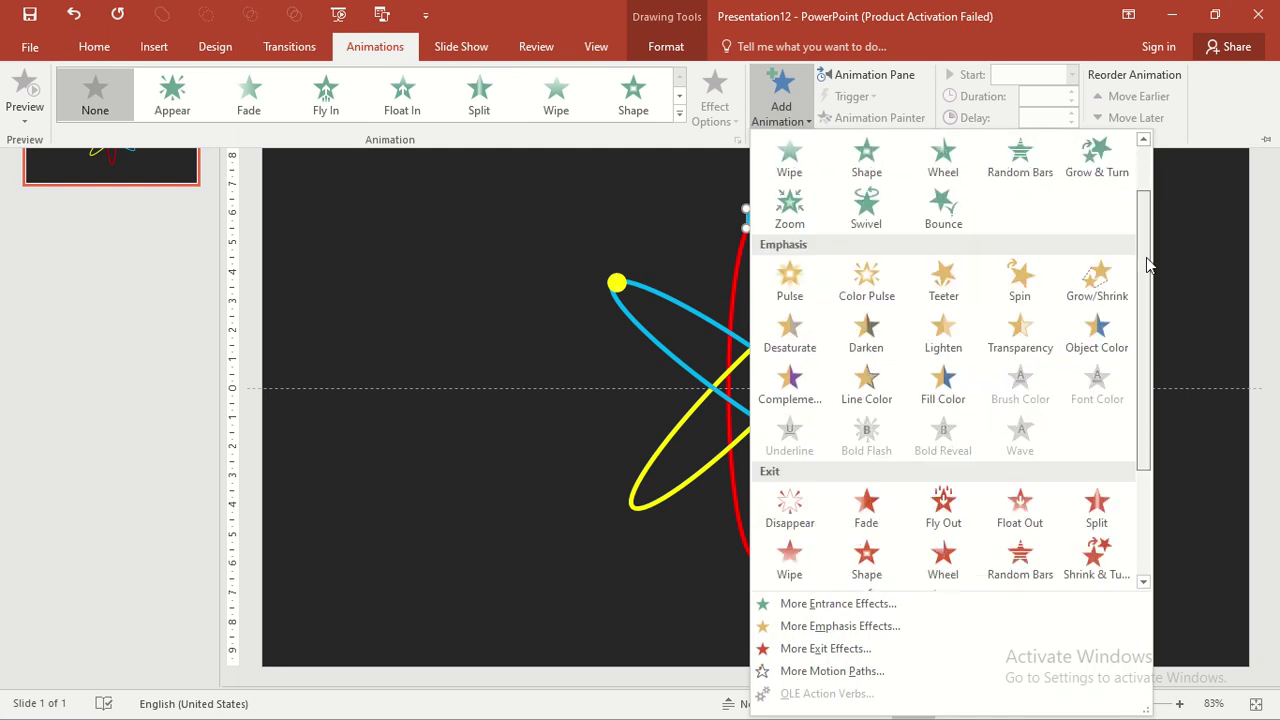
left_click(1020, 512)
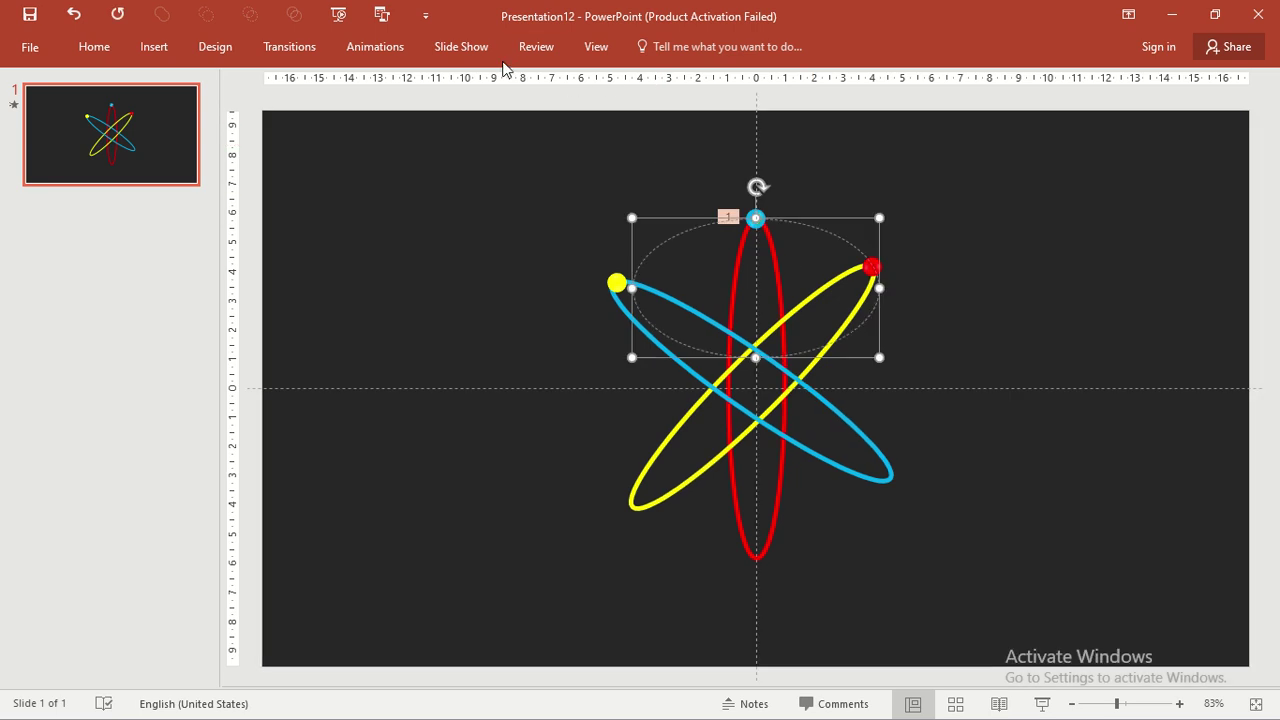
Stretch the motion path taller and narrow both sides to trace the red orbit
left_click_drag(757, 358, 757, 557)
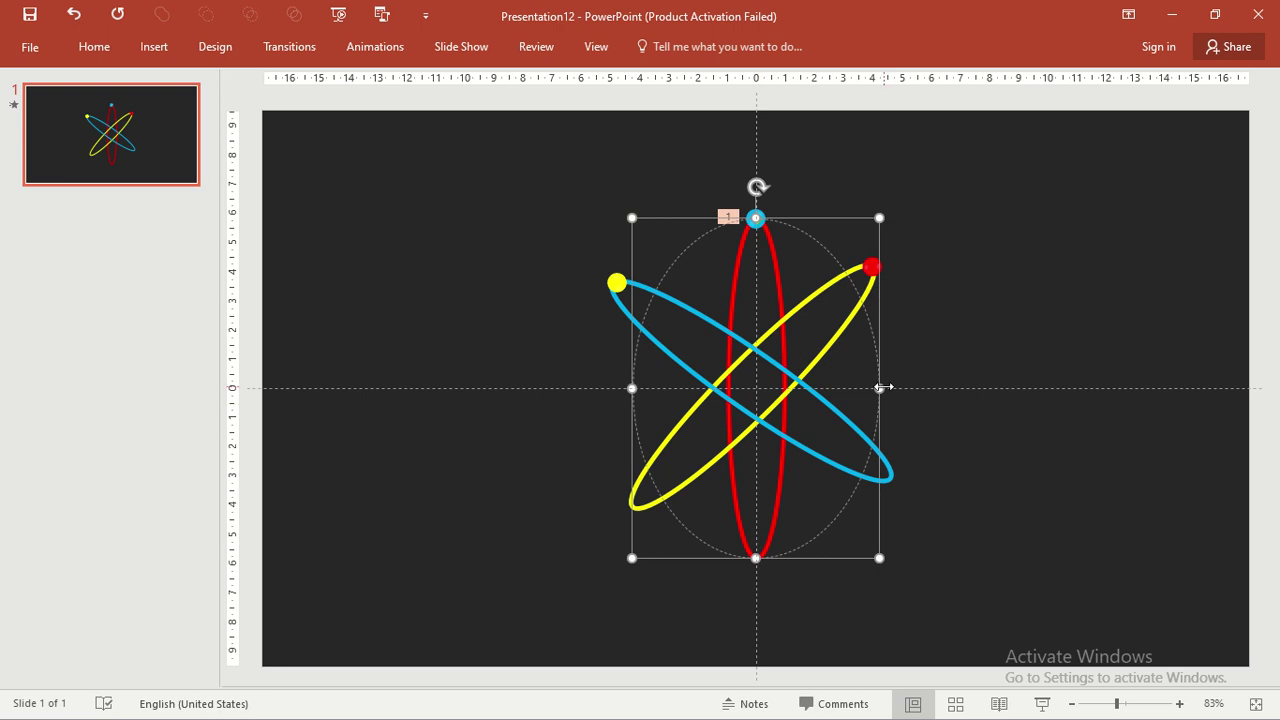
left_click_drag(880, 389, 784, 388)
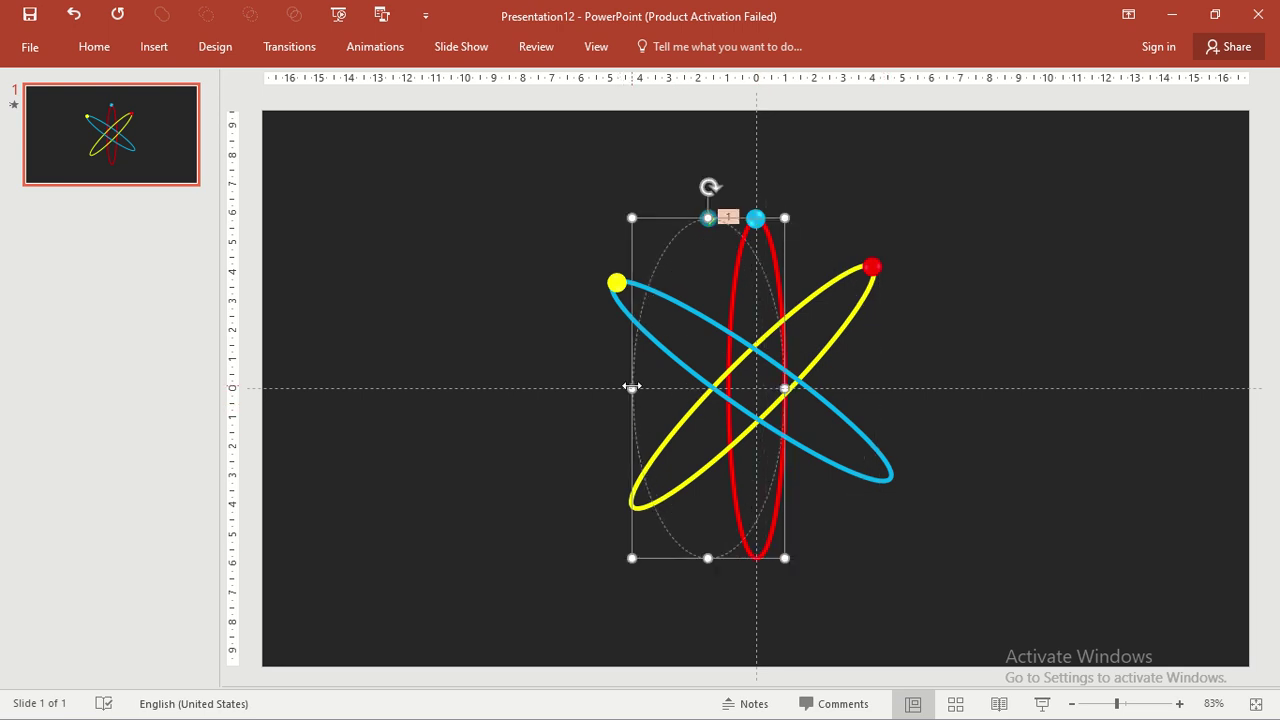
left_click_drag(631, 387, 728, 400)
Add a Shapes oval motion path animation to the red dot
left_click(804, 251)
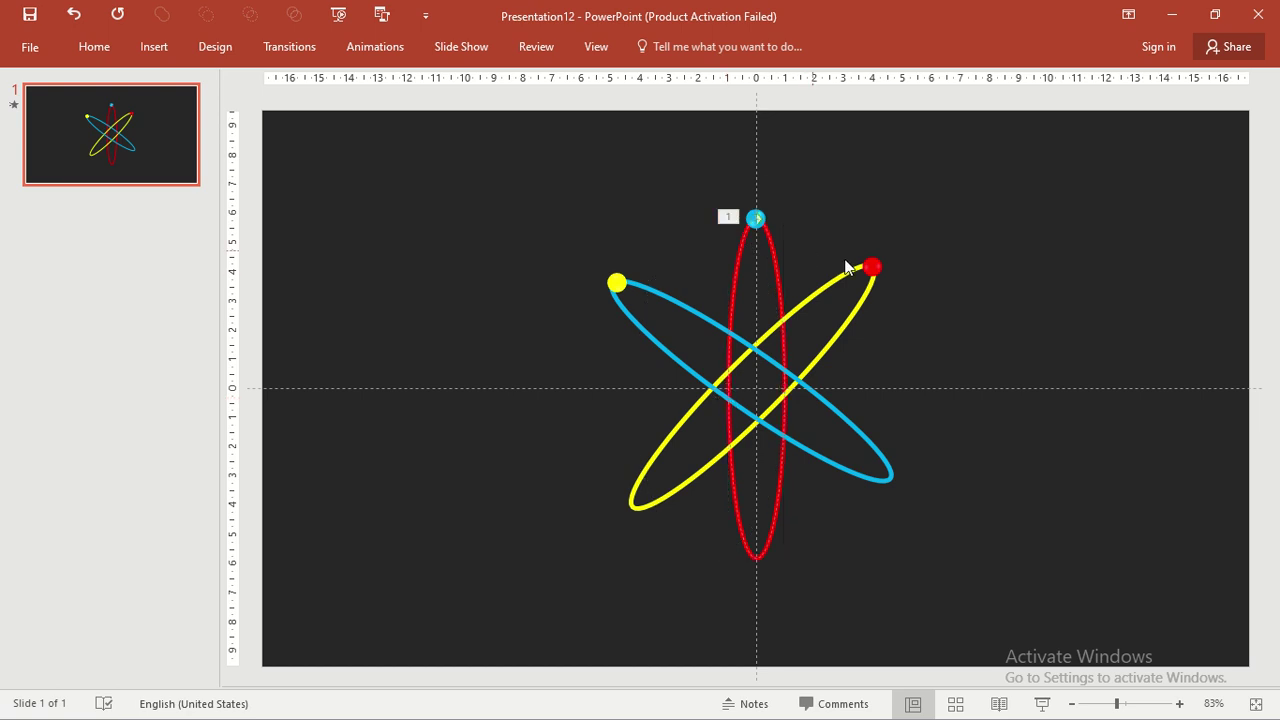
left_click(867, 264)
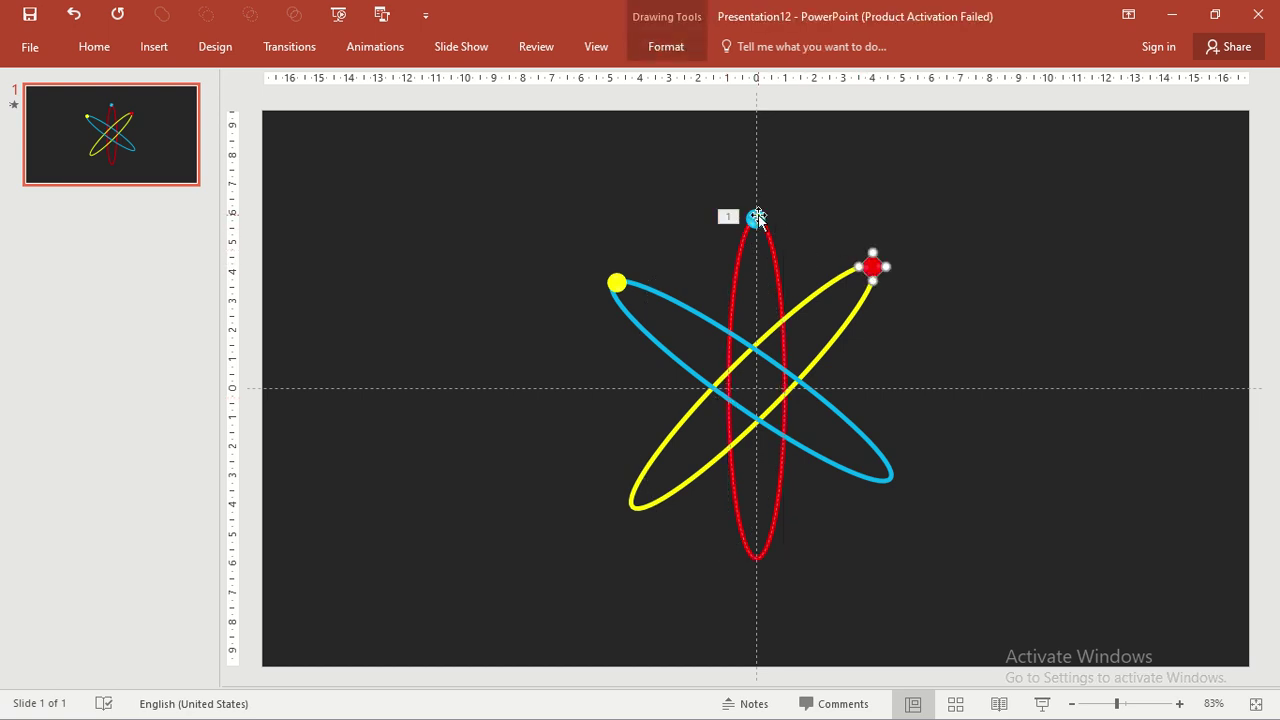
left_click(685, 50)
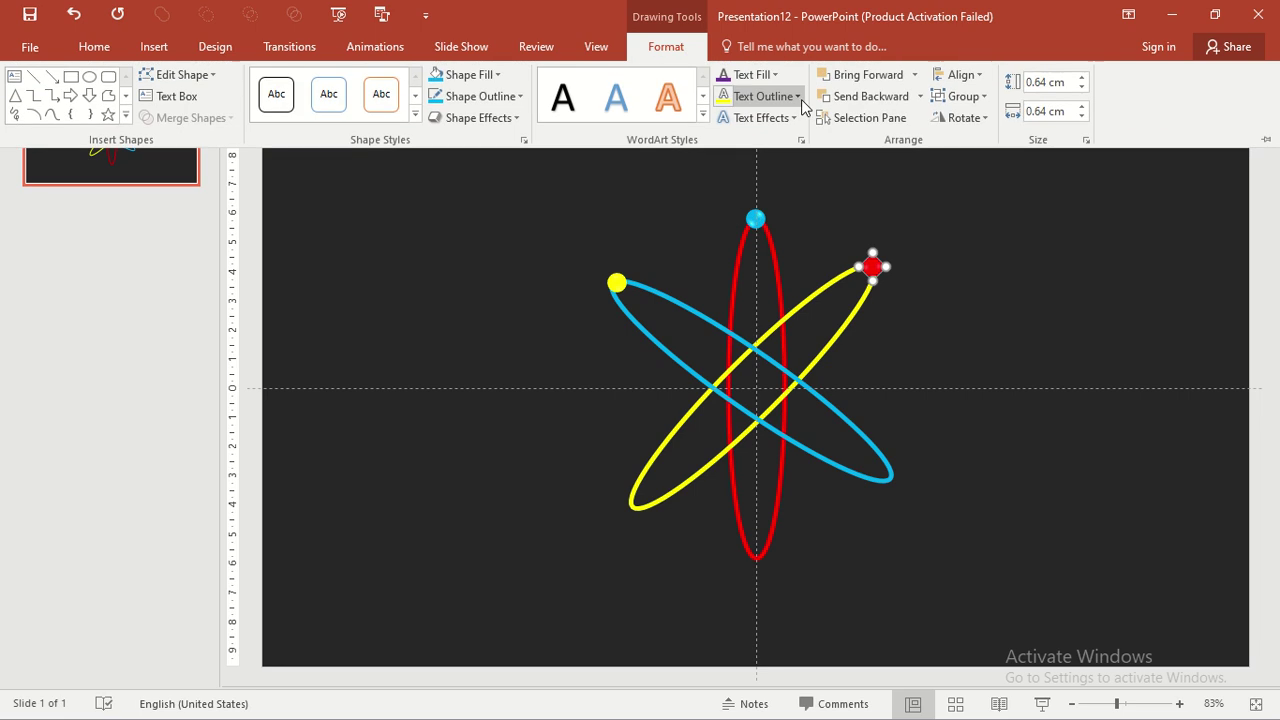
left_click(399, 50)
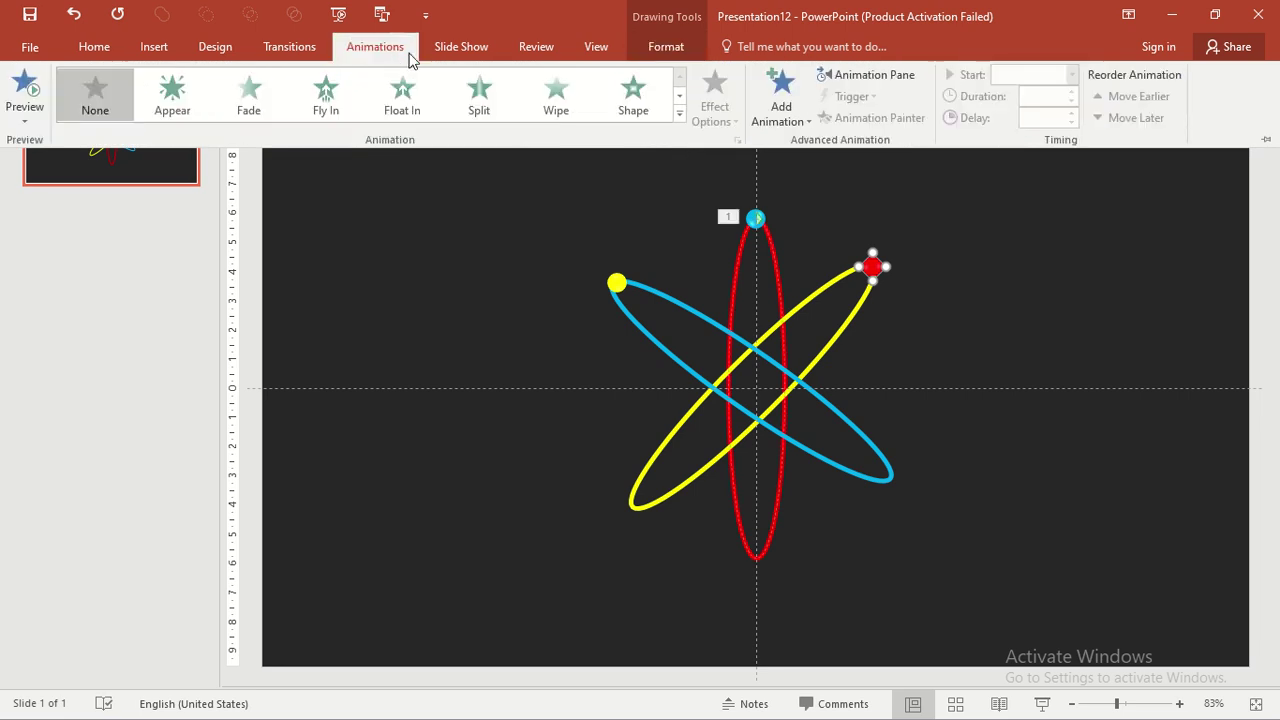
left_click(781, 110)
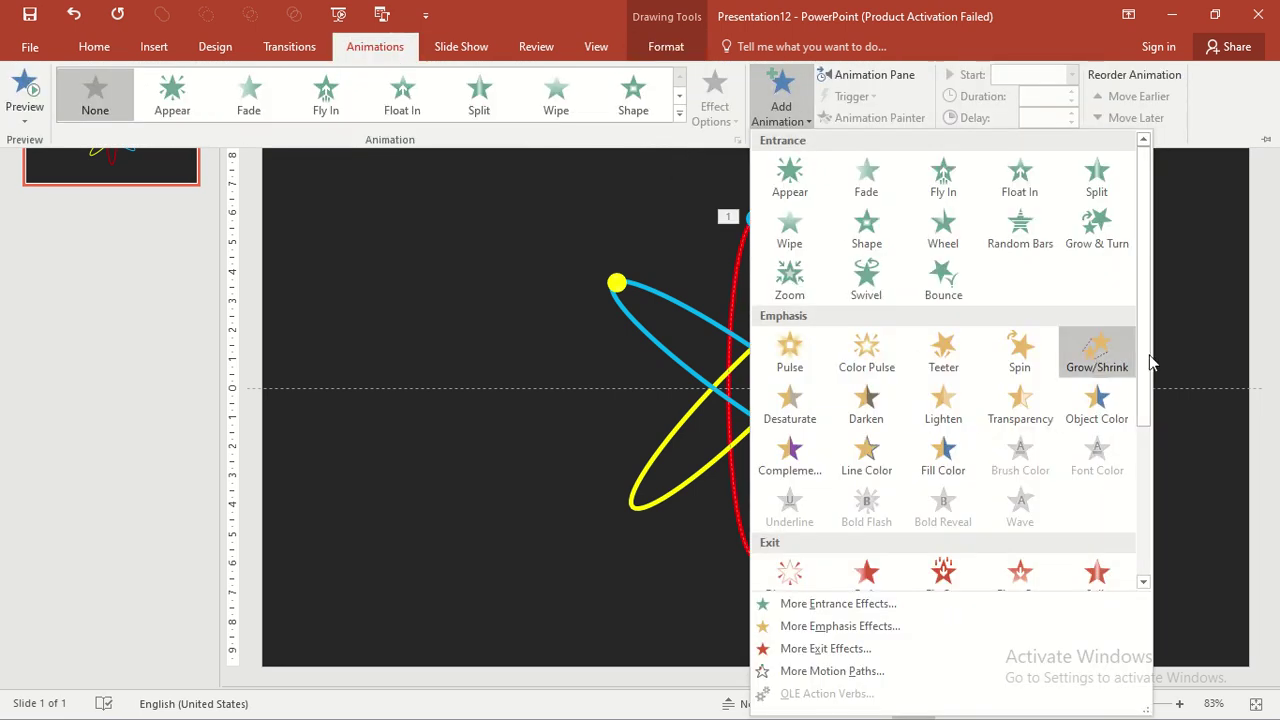
scroll(1148, 357, "down", 5)
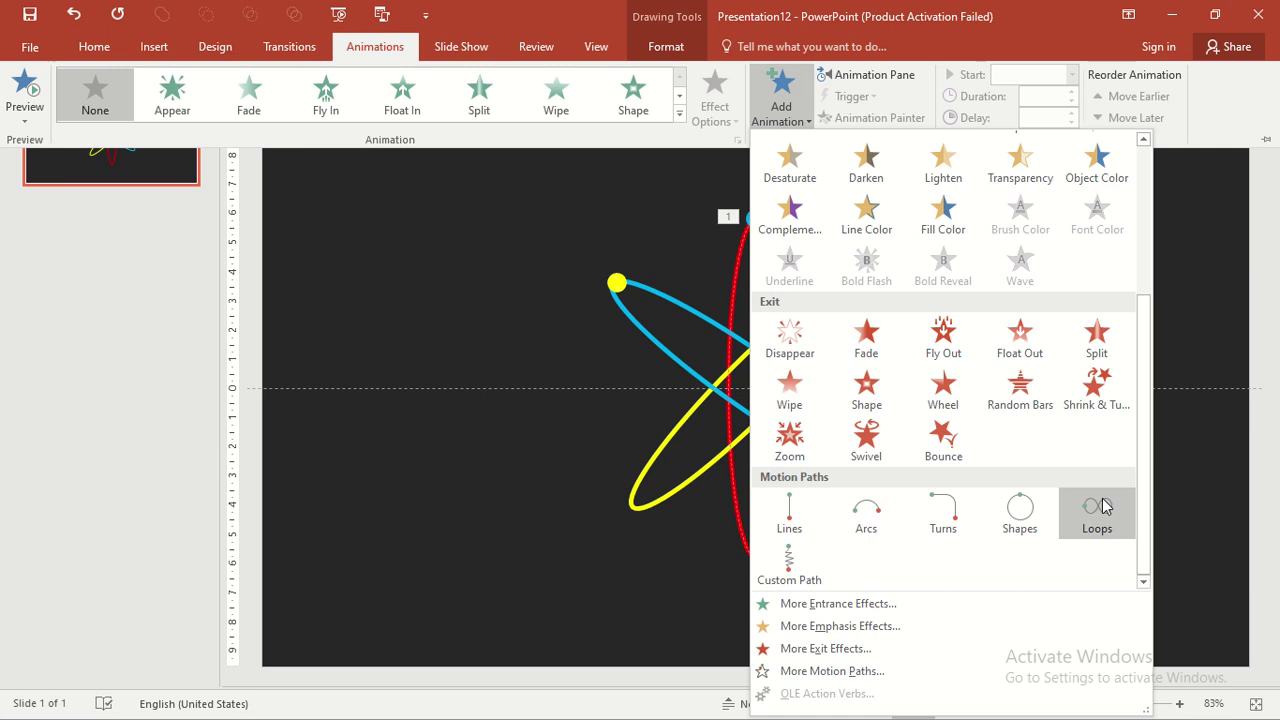
left_click(1020, 514)
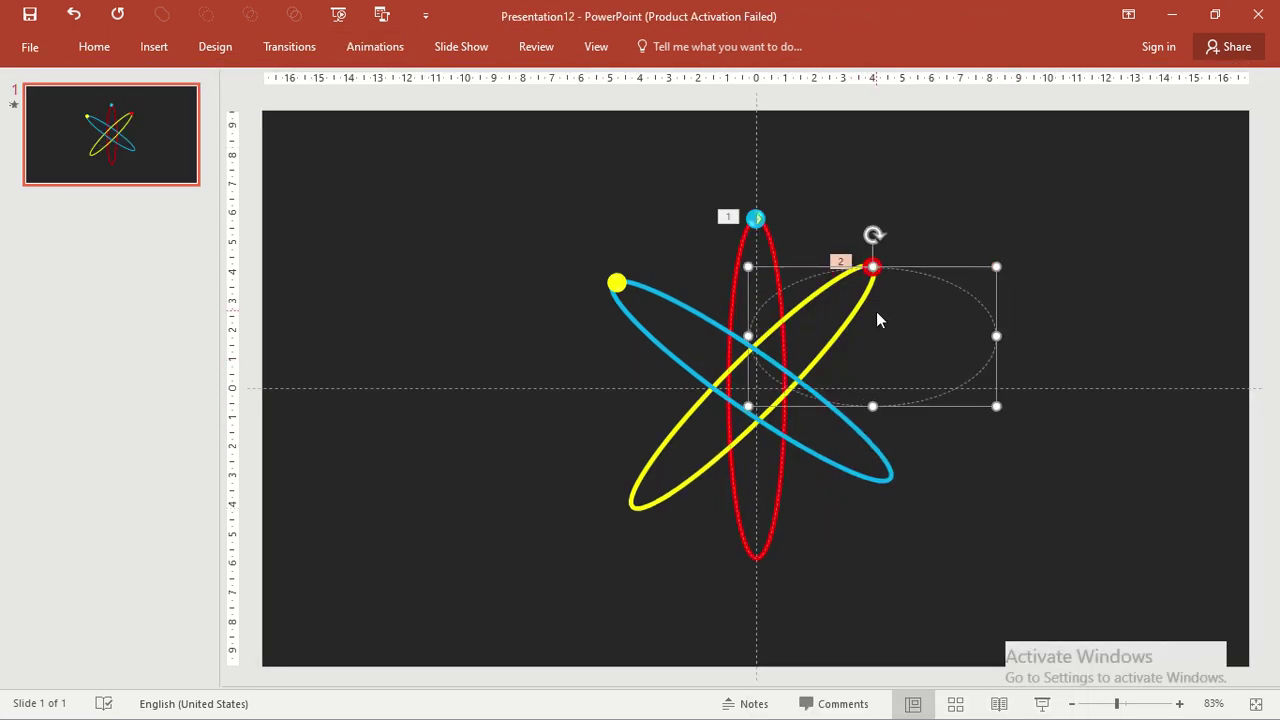
Stretch, narrow, rotate and move the red dot's path onto the yellow diagonal orbit
left_click_drag(872, 405, 850, 568)
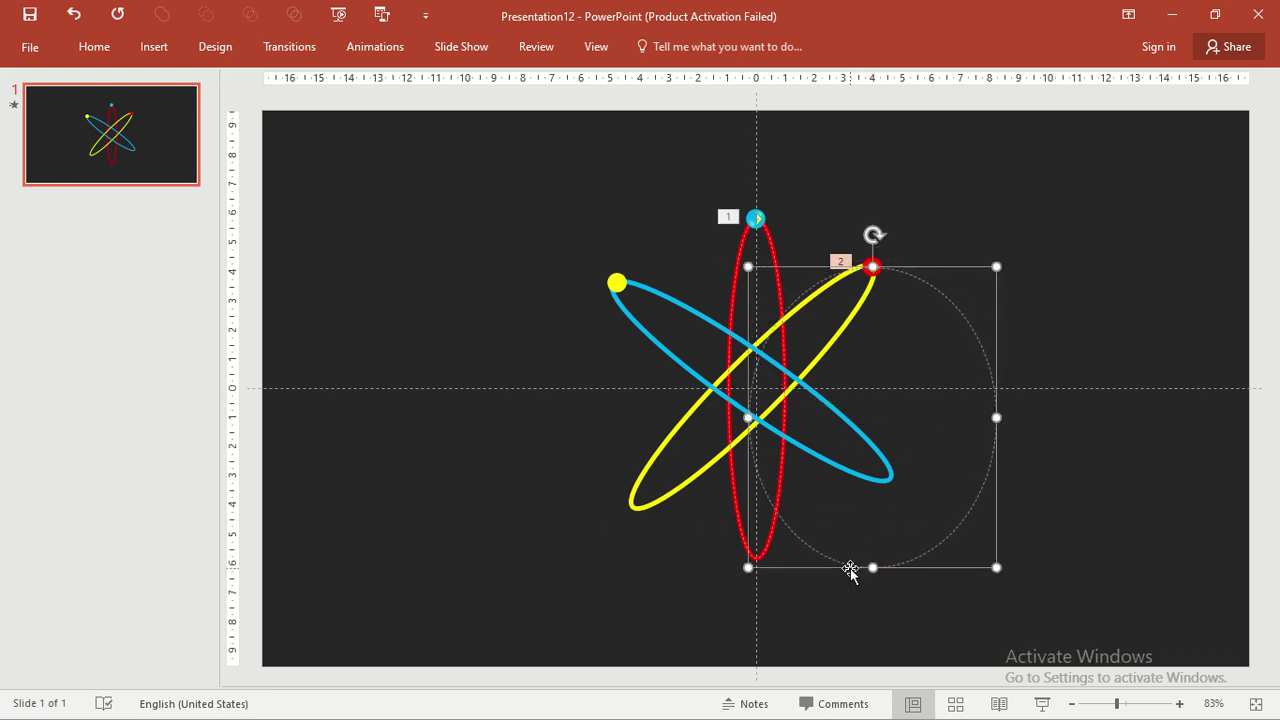
left_click_drag(996, 418, 832, 420)
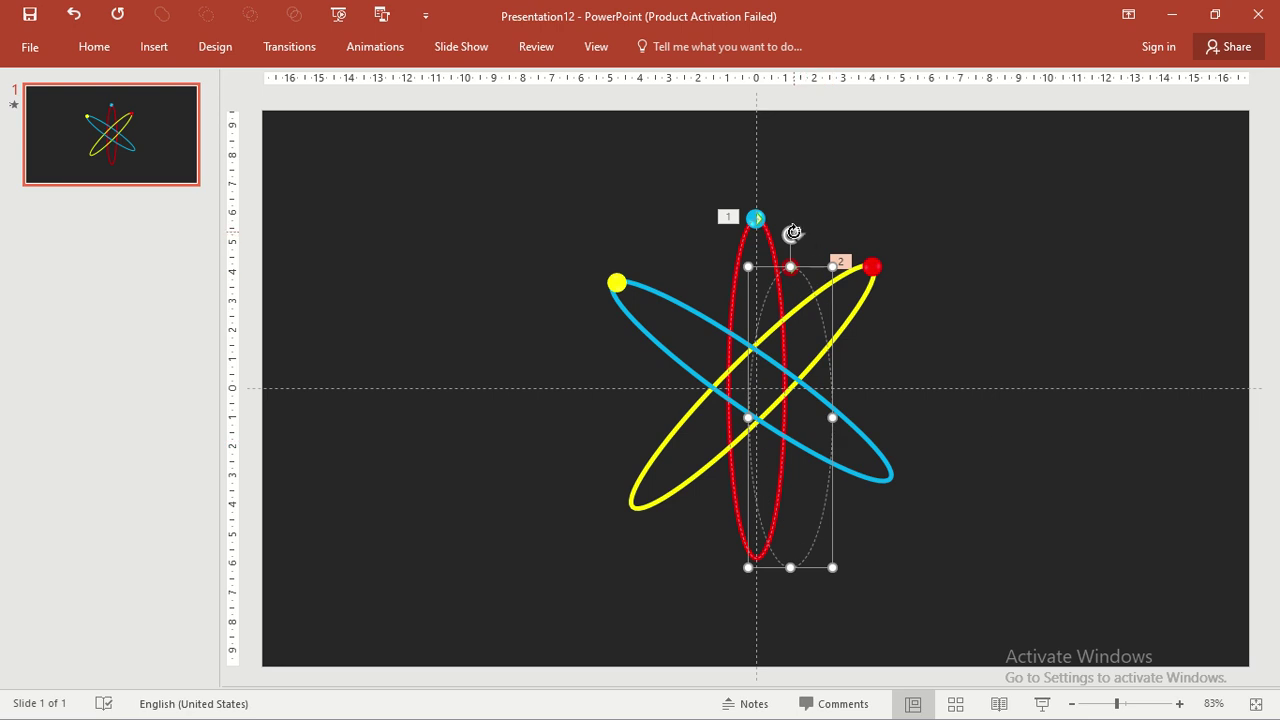
left_click_drag(792, 232, 873, 275)
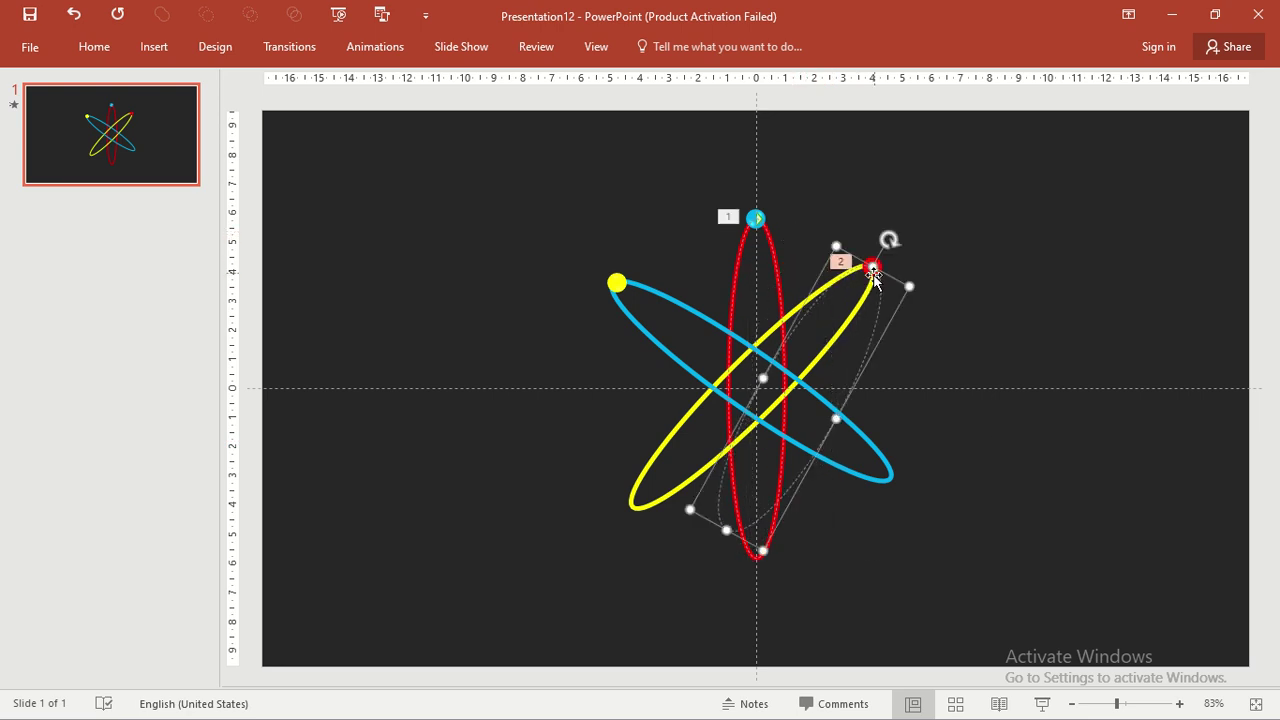
left_click_drag(760, 380, 745, 366)
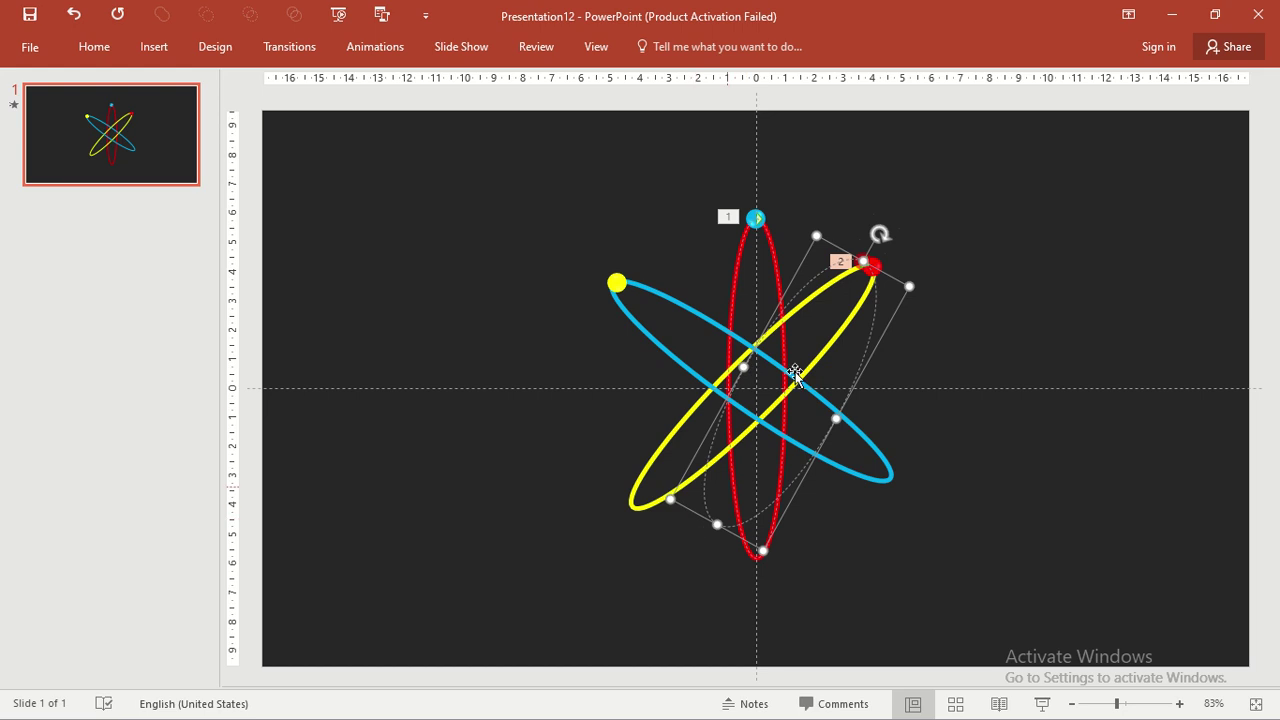
left_click_drag(880, 227, 911, 254)
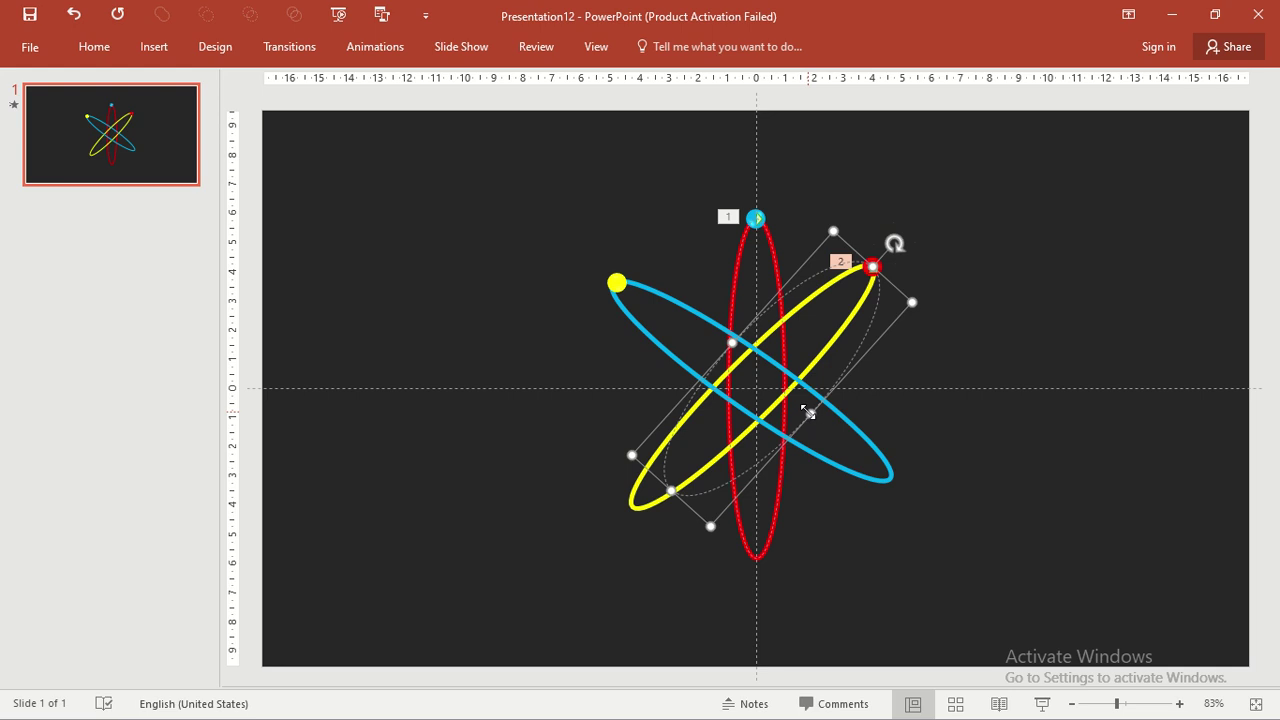
left_click_drag(808, 412, 788, 393)
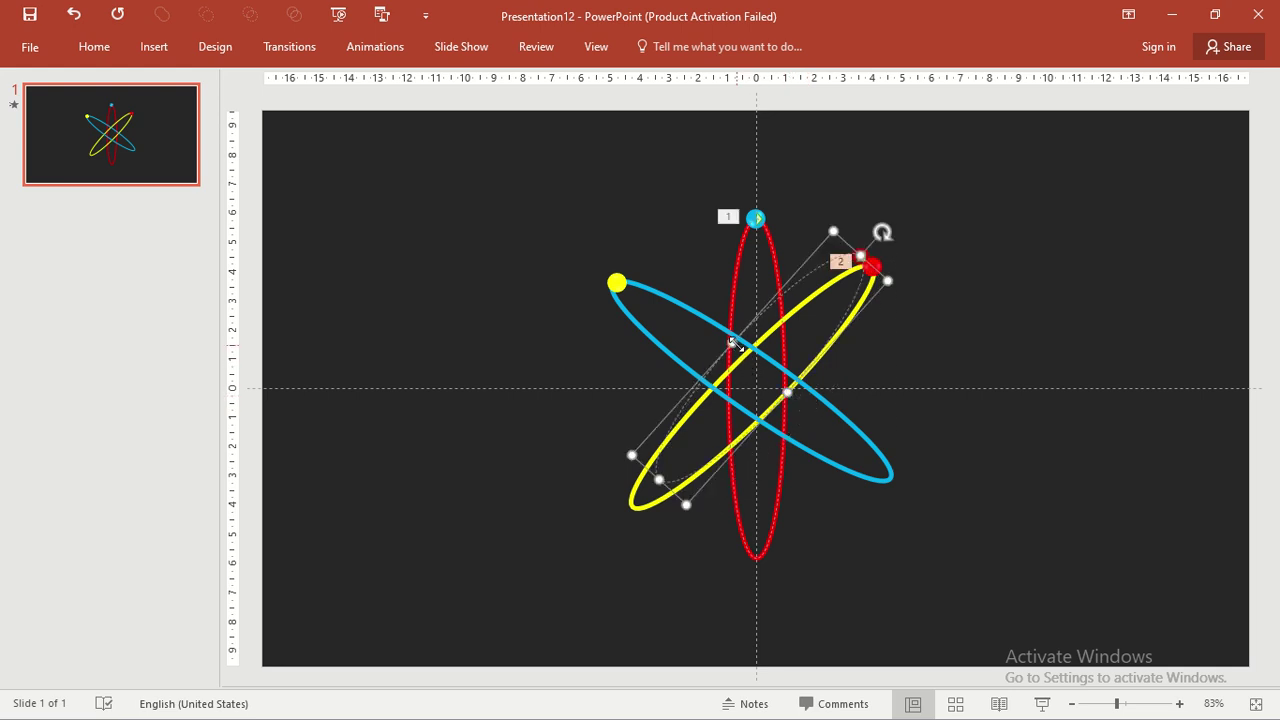
left_click_drag(733, 344, 748, 358)
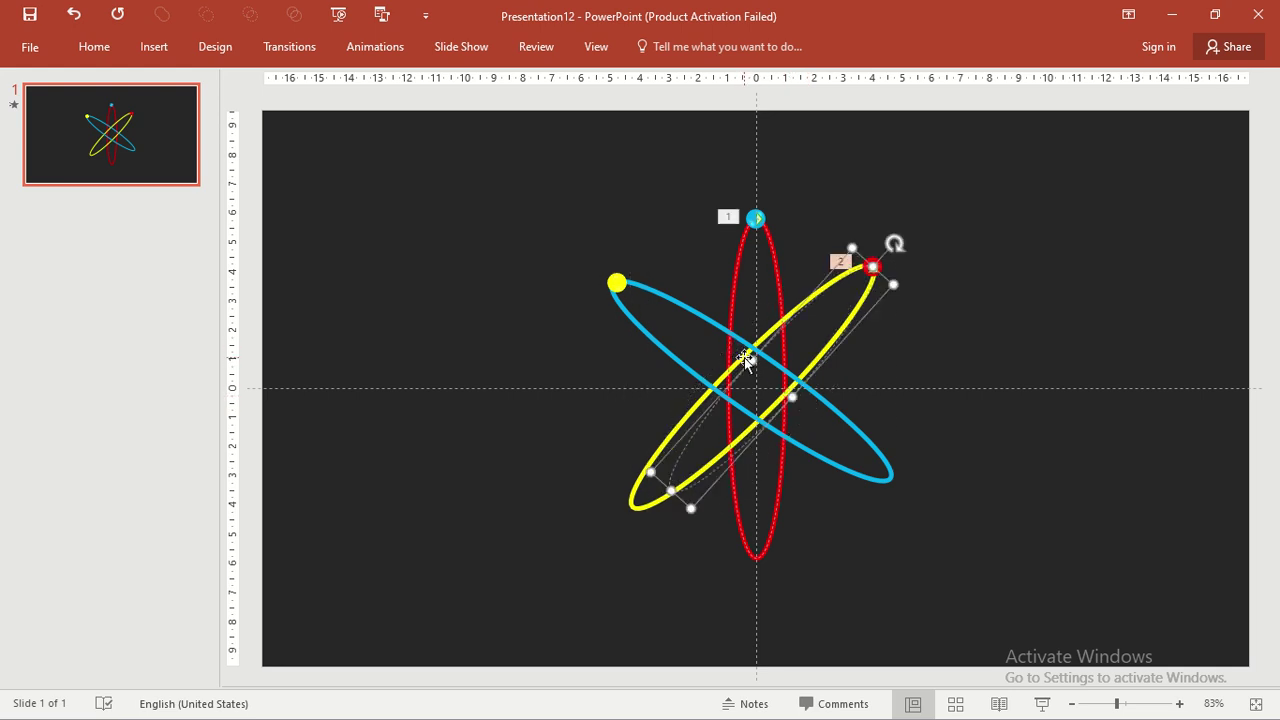
left_click_drag(671, 491, 628, 506)
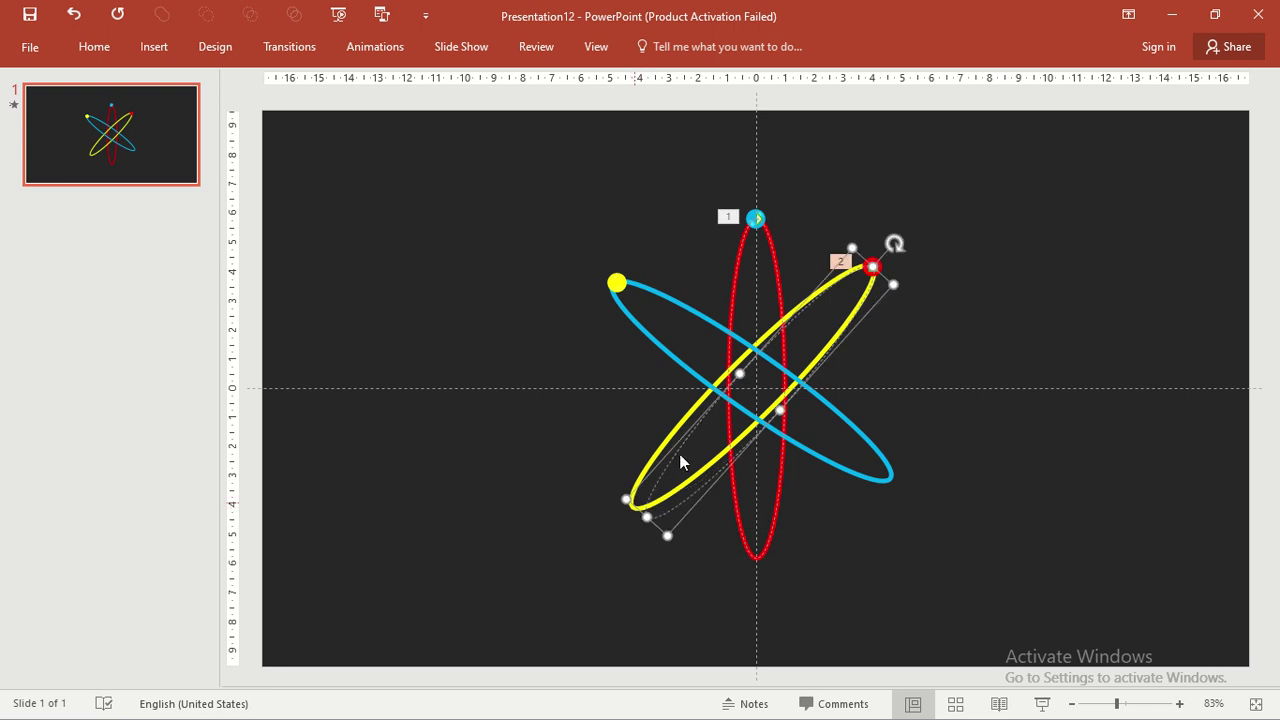
left_click_drag(893, 241, 909, 257)
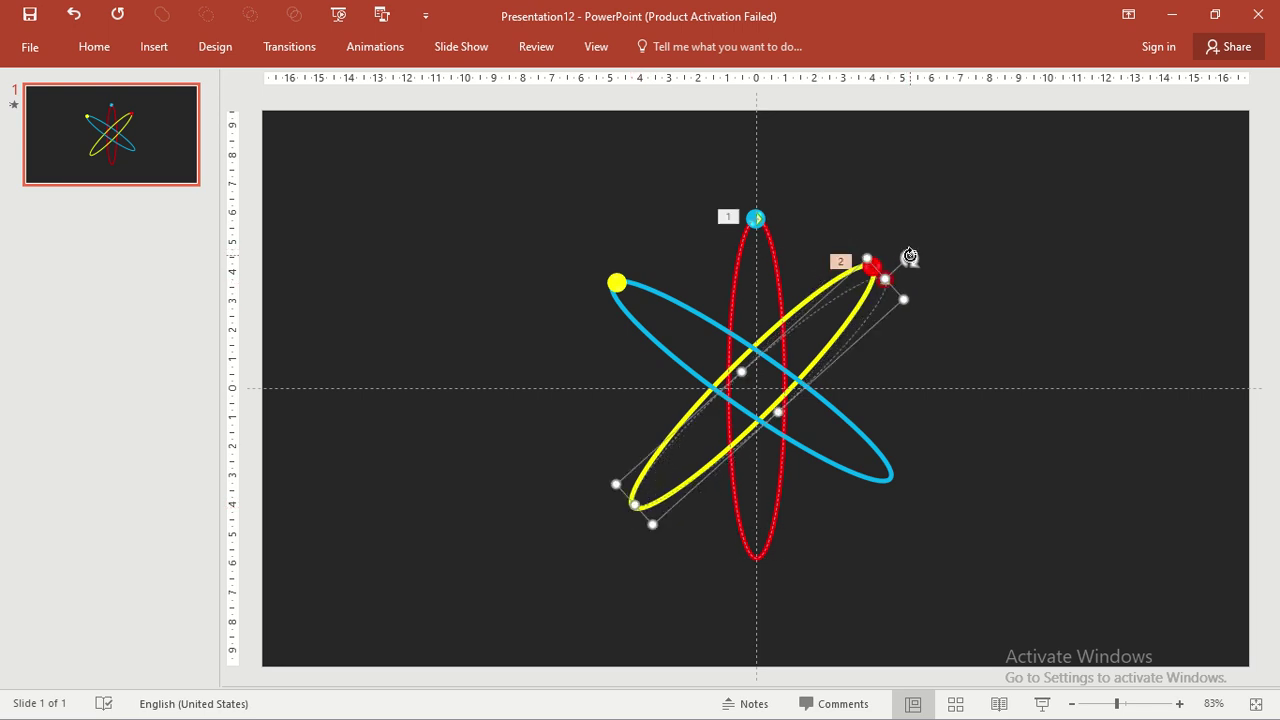
Nudge, stretch and re-tilt the red dot's oval path to hug the yellow orbit from the dot
left_click(743, 371)
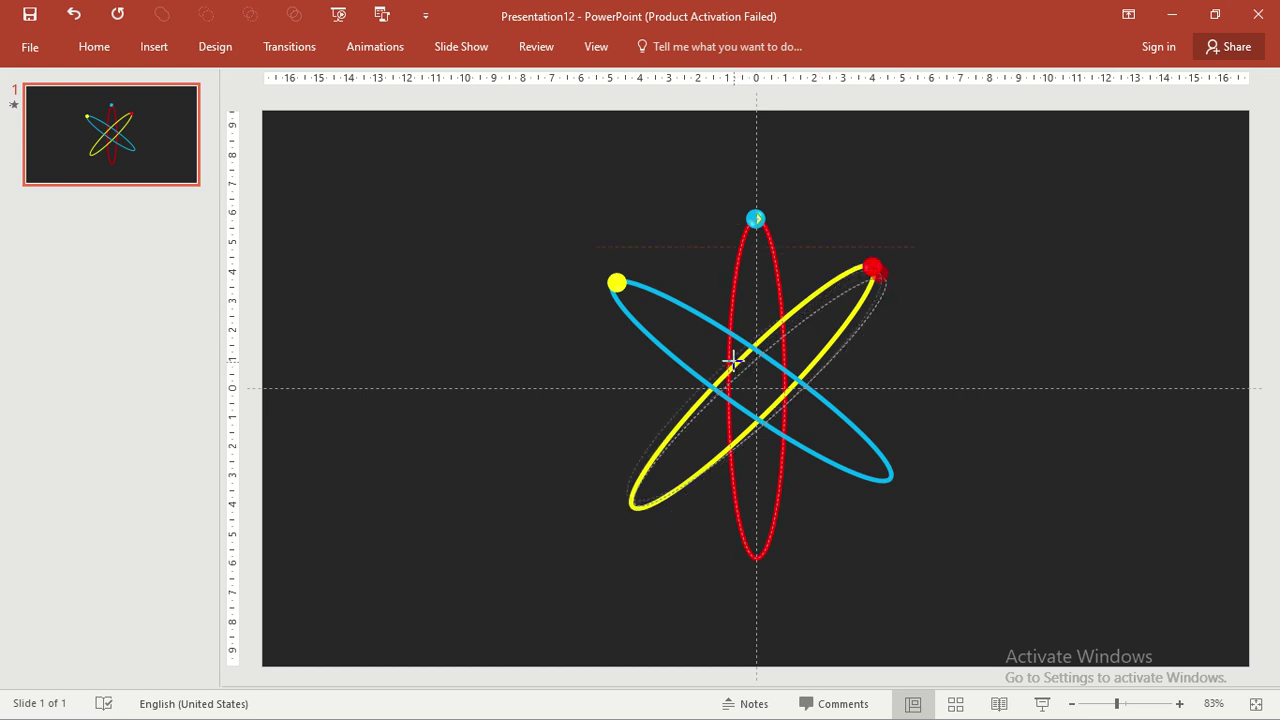
left_click(734, 362)
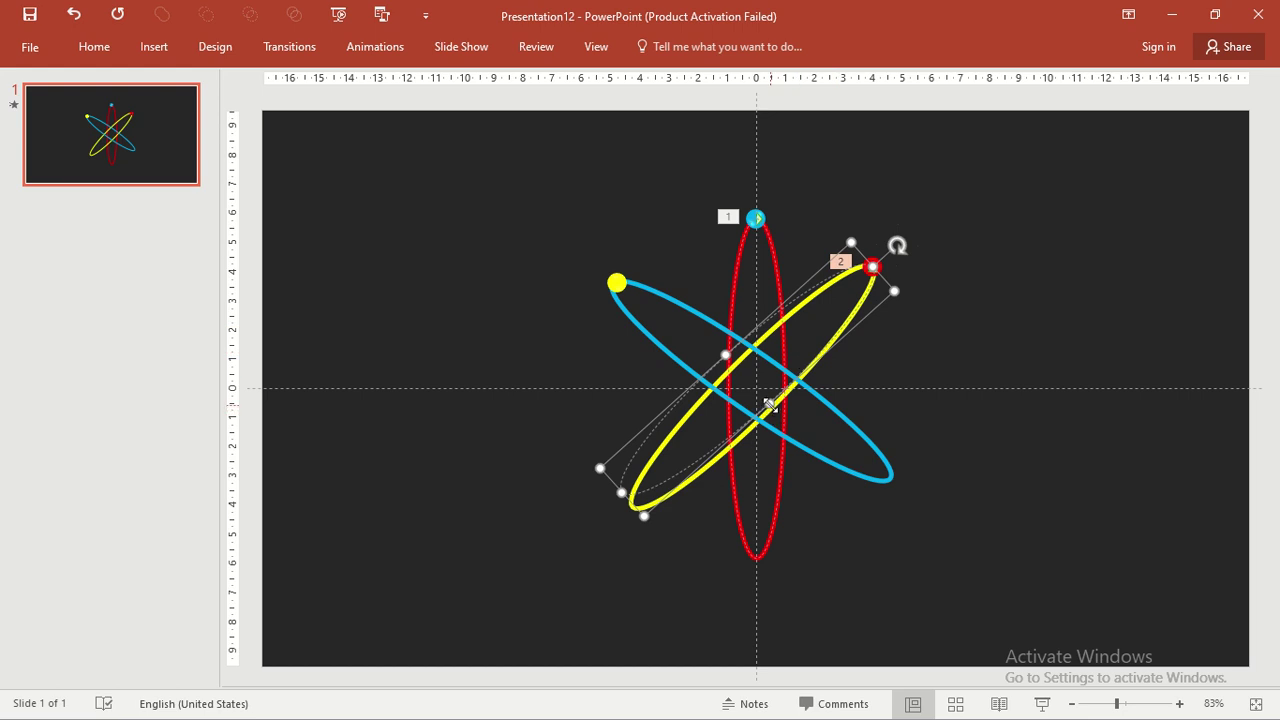
left_click_drag(770, 404, 773, 410)
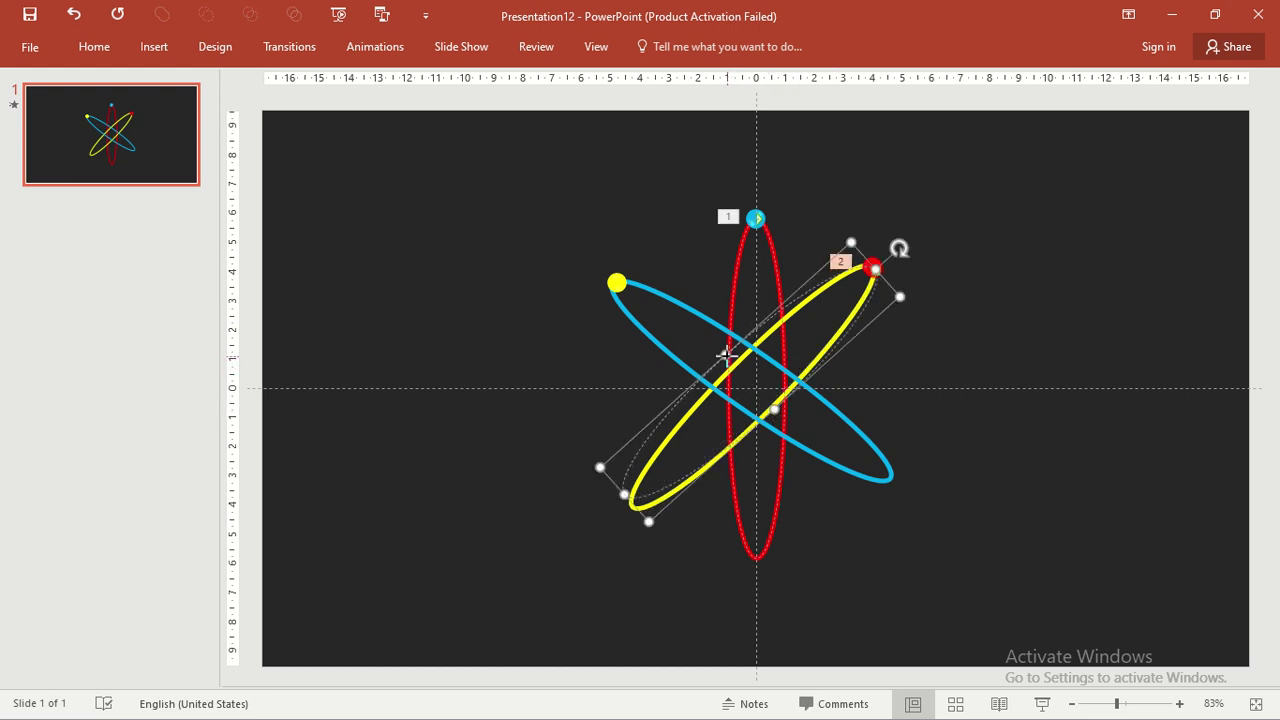
left_click_drag(726, 354, 733, 369)
left_click(932, 316)
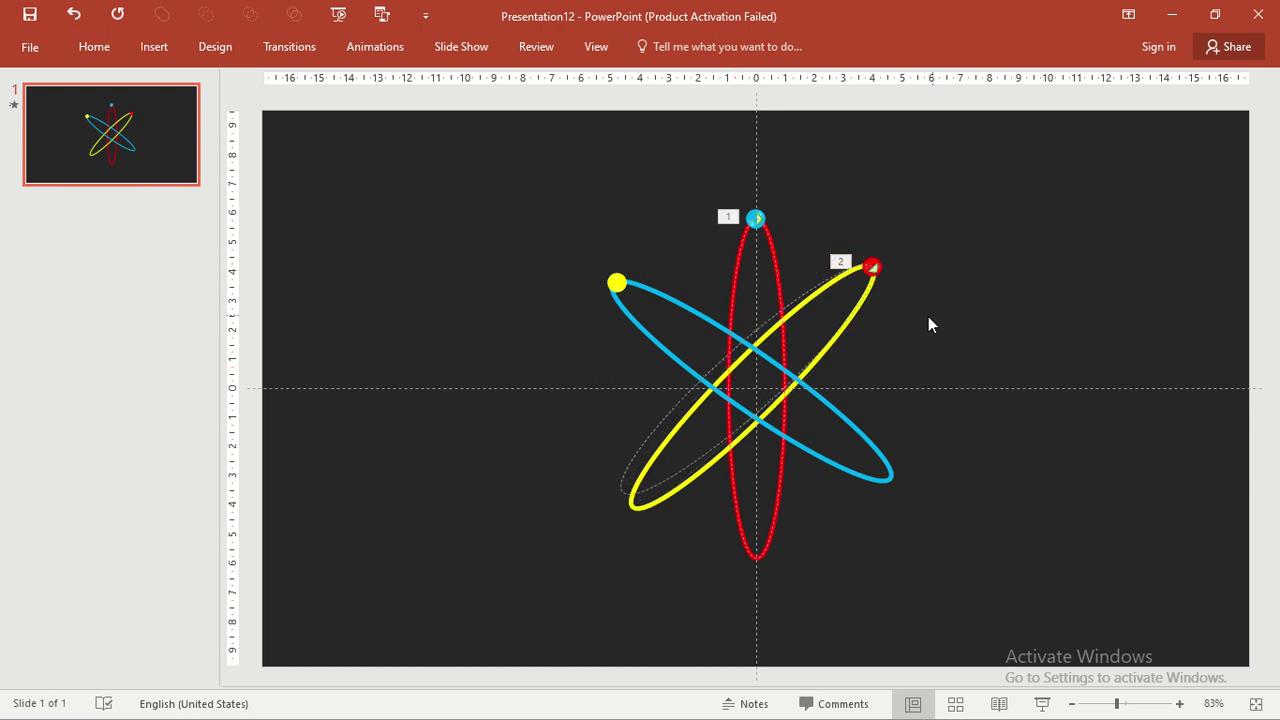
left_click(637, 447)
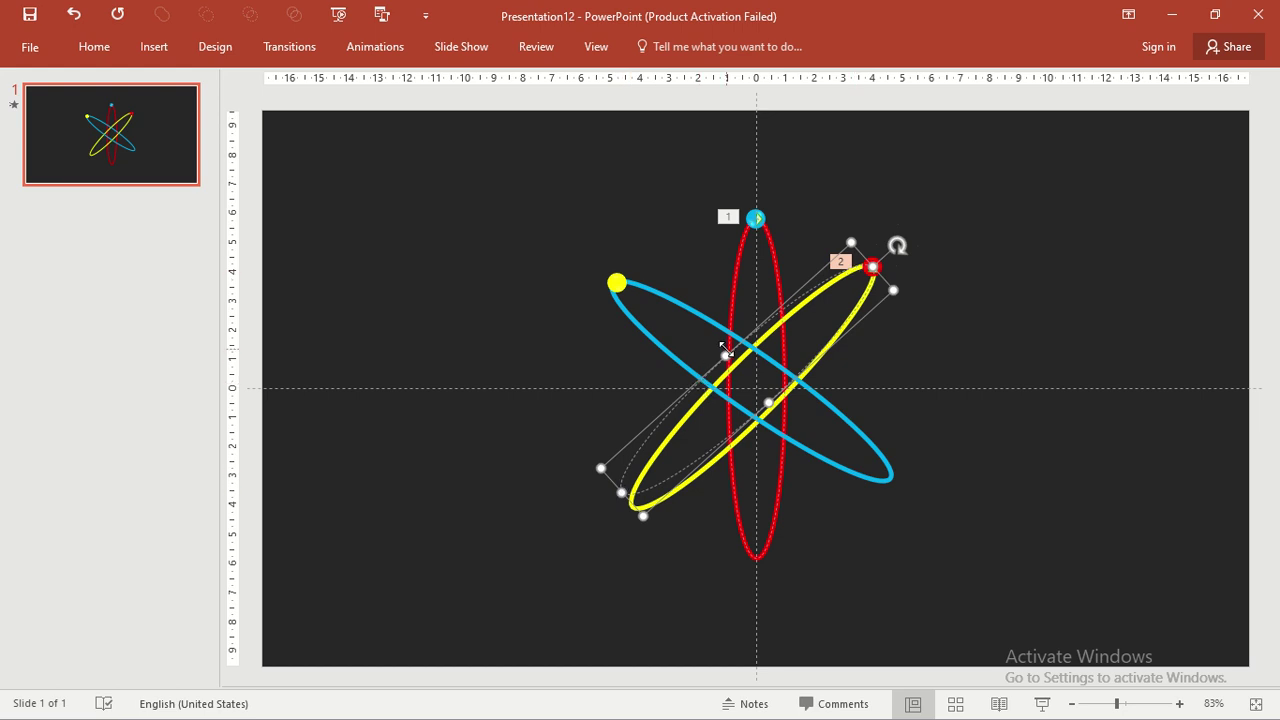
left_click_drag(730, 362, 737, 366)
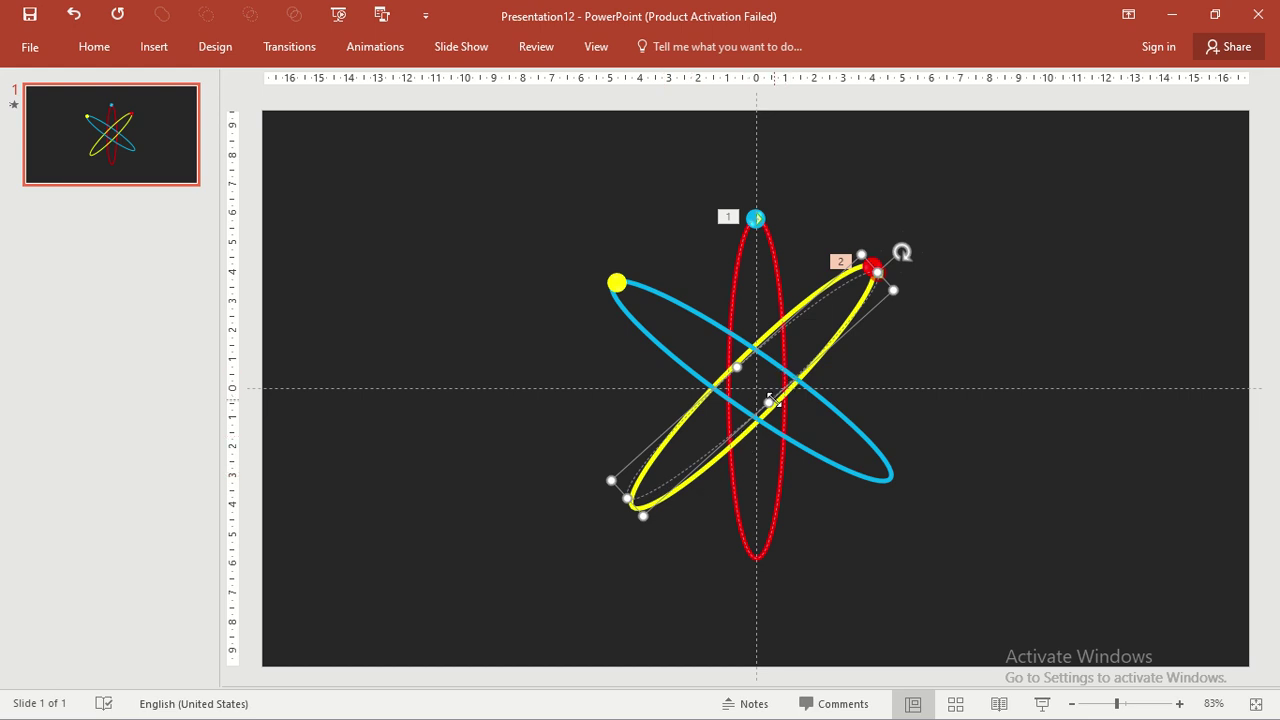
left_click_drag(771, 402, 772, 405)
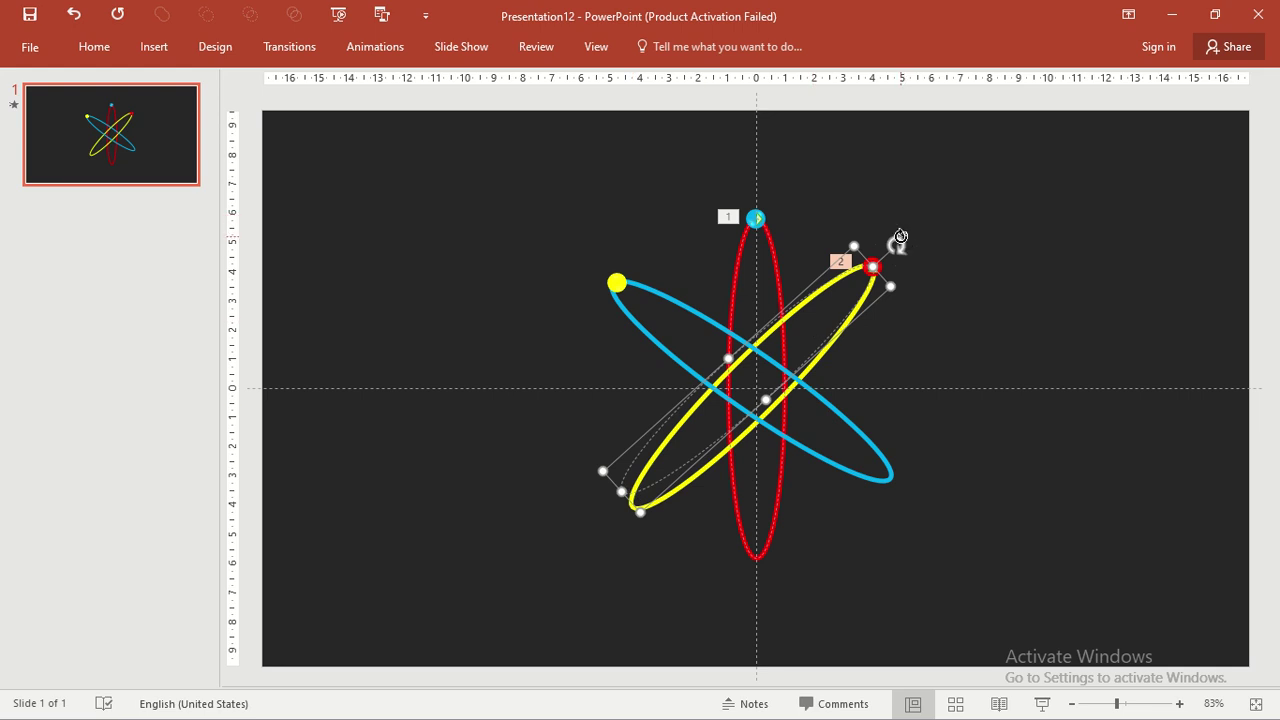
left_click_drag(900, 238, 883, 228)
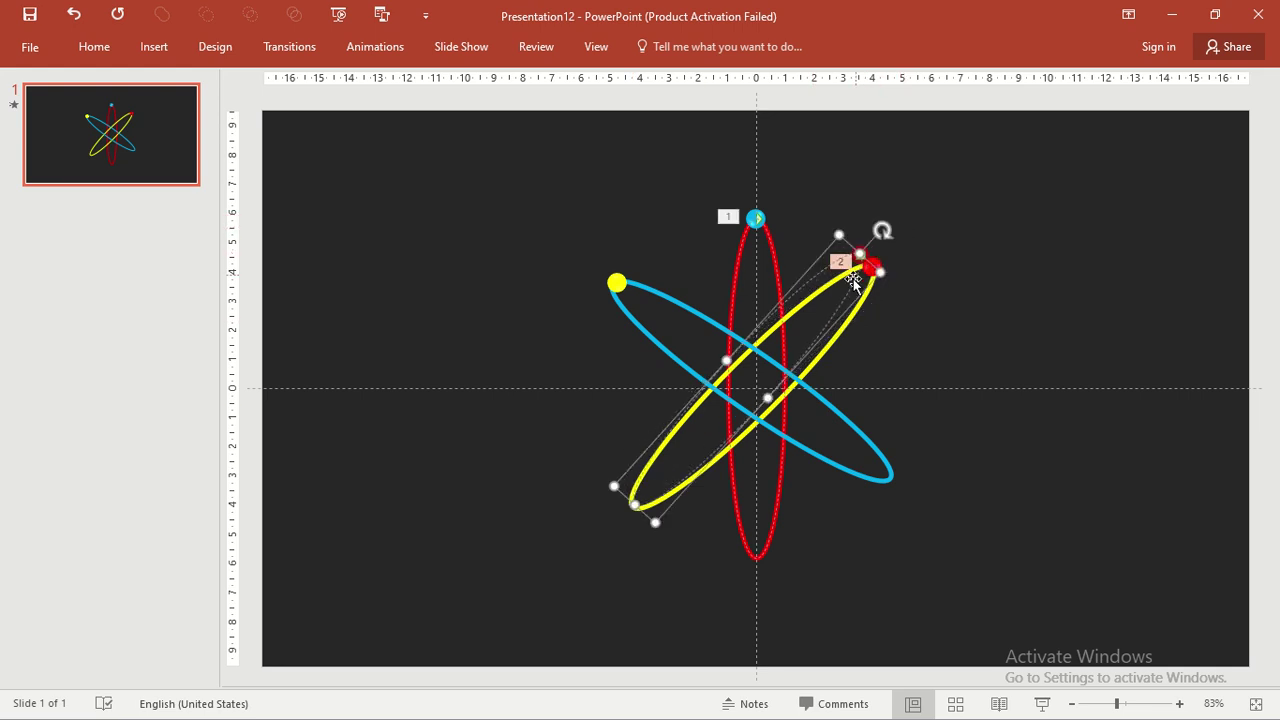
left_click_drag(843, 311, 849, 315)
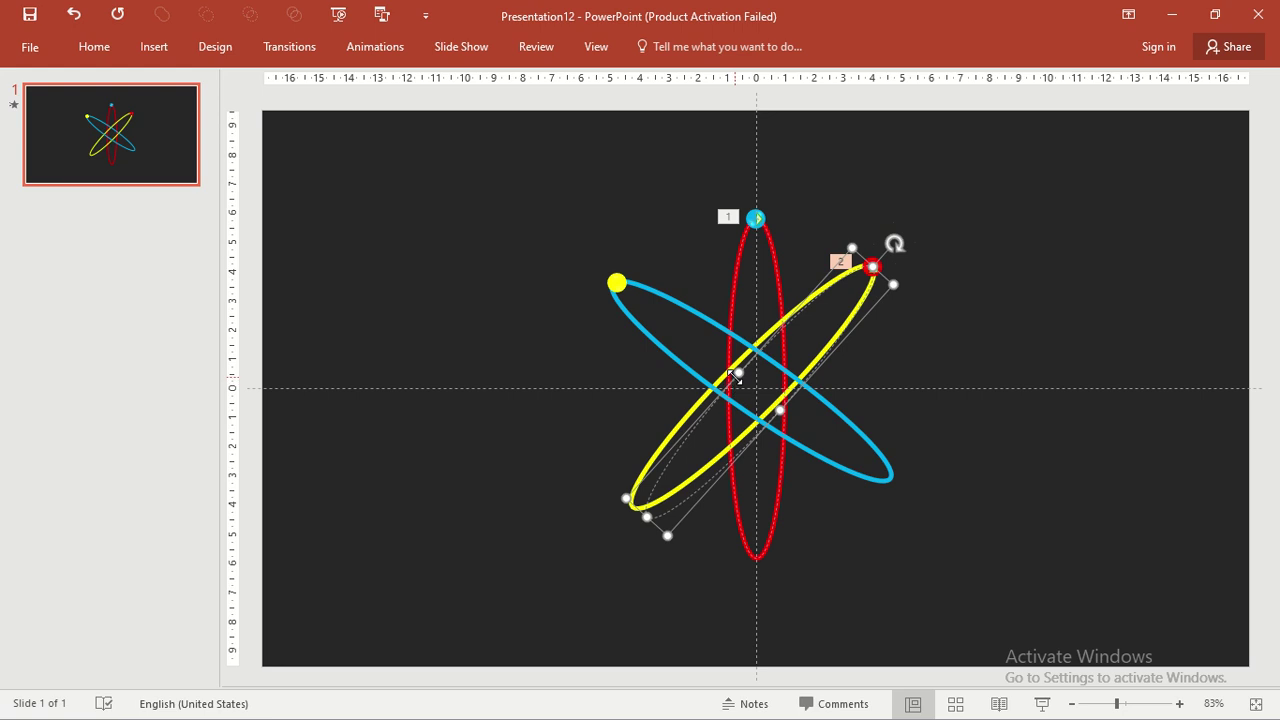
left_click_drag(737, 374, 731, 369)
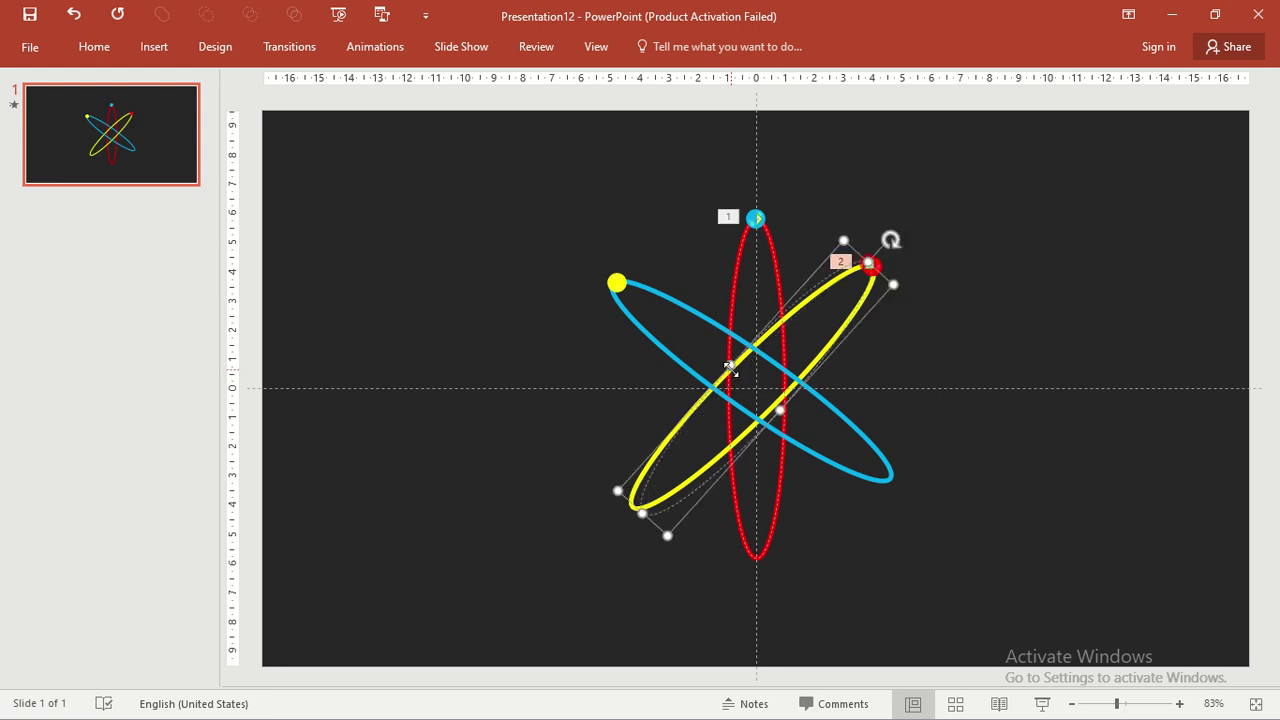
left_click(906, 346)
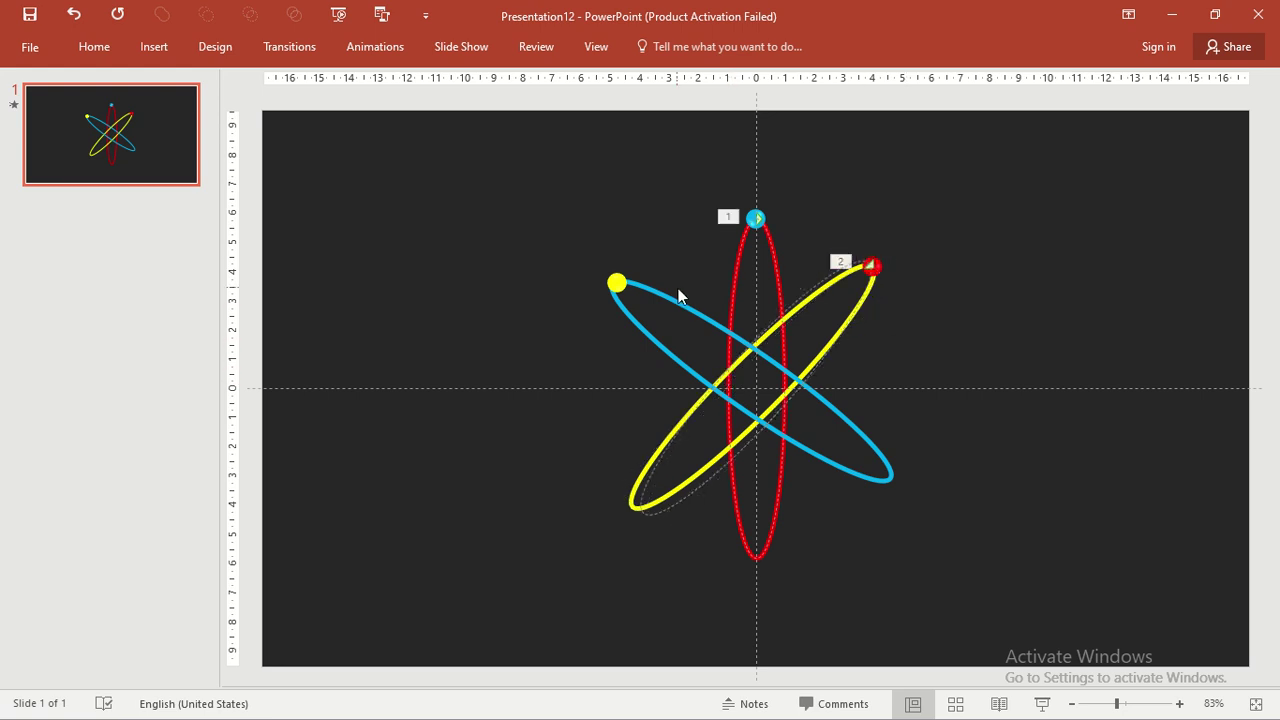
Add a Shapes oval motion path to the yellow dot as the third animation
left_click(618, 285)
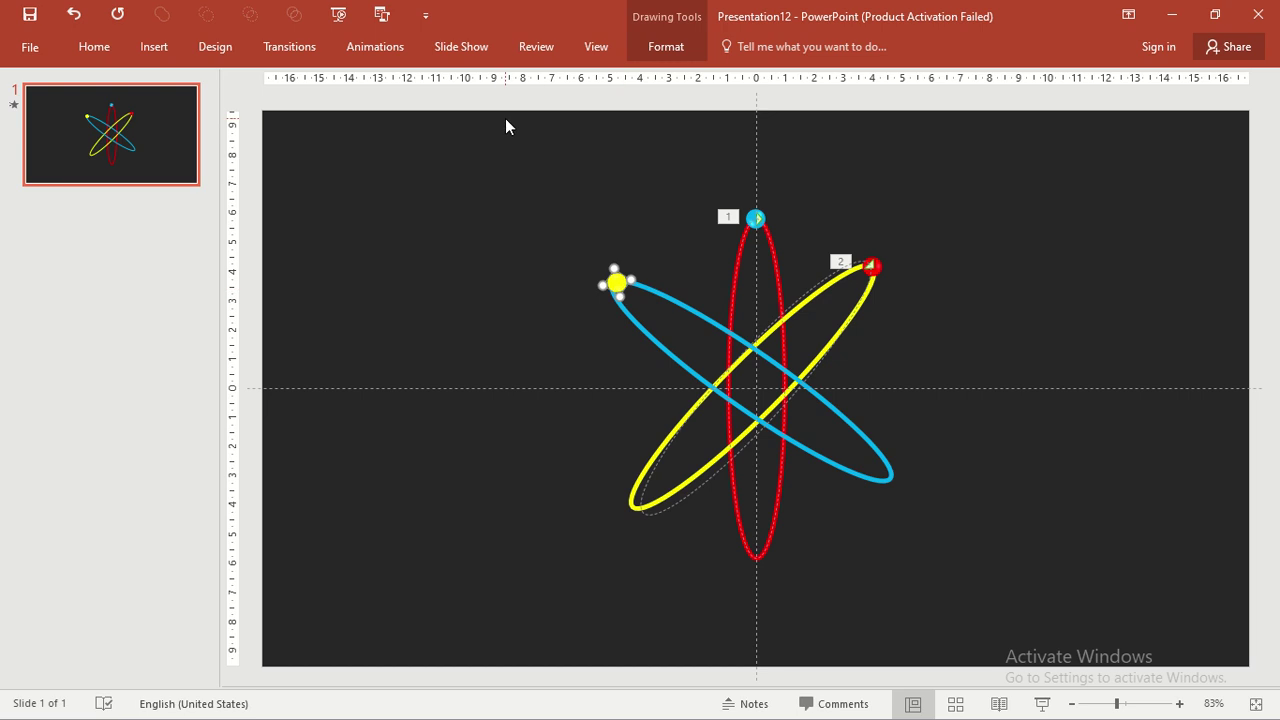
left_click(367, 50)
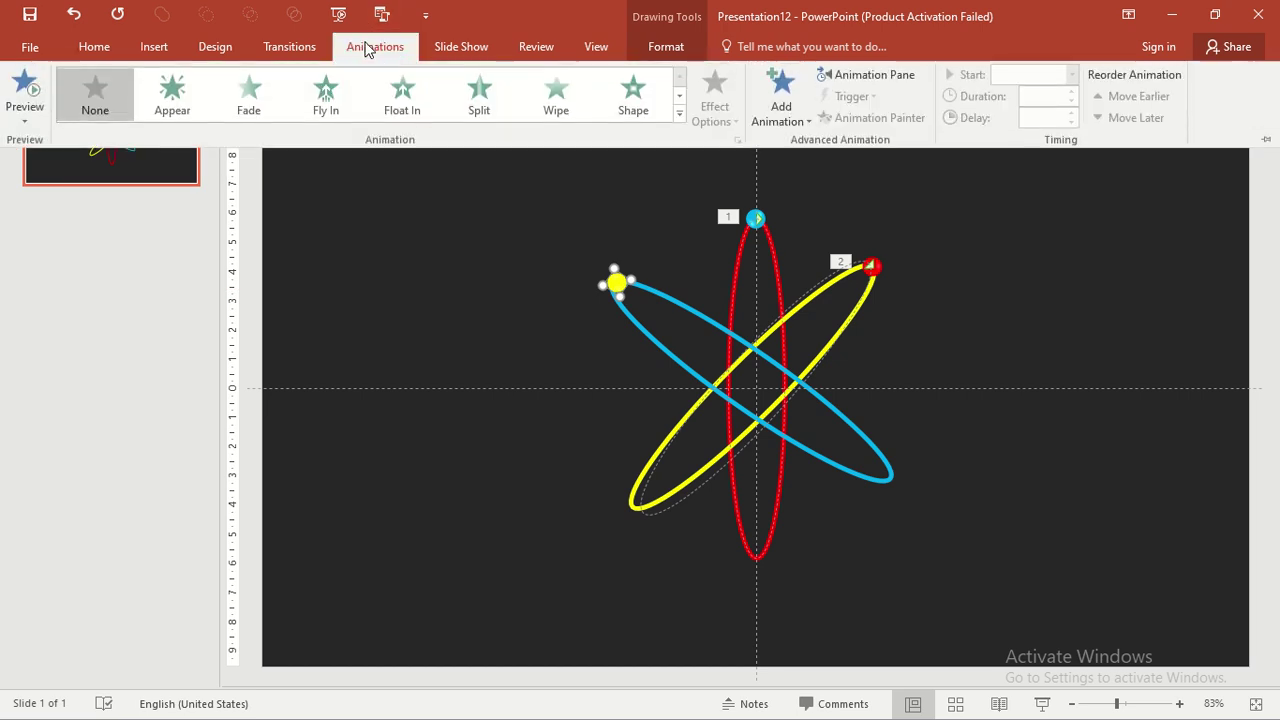
left_click(778, 118)
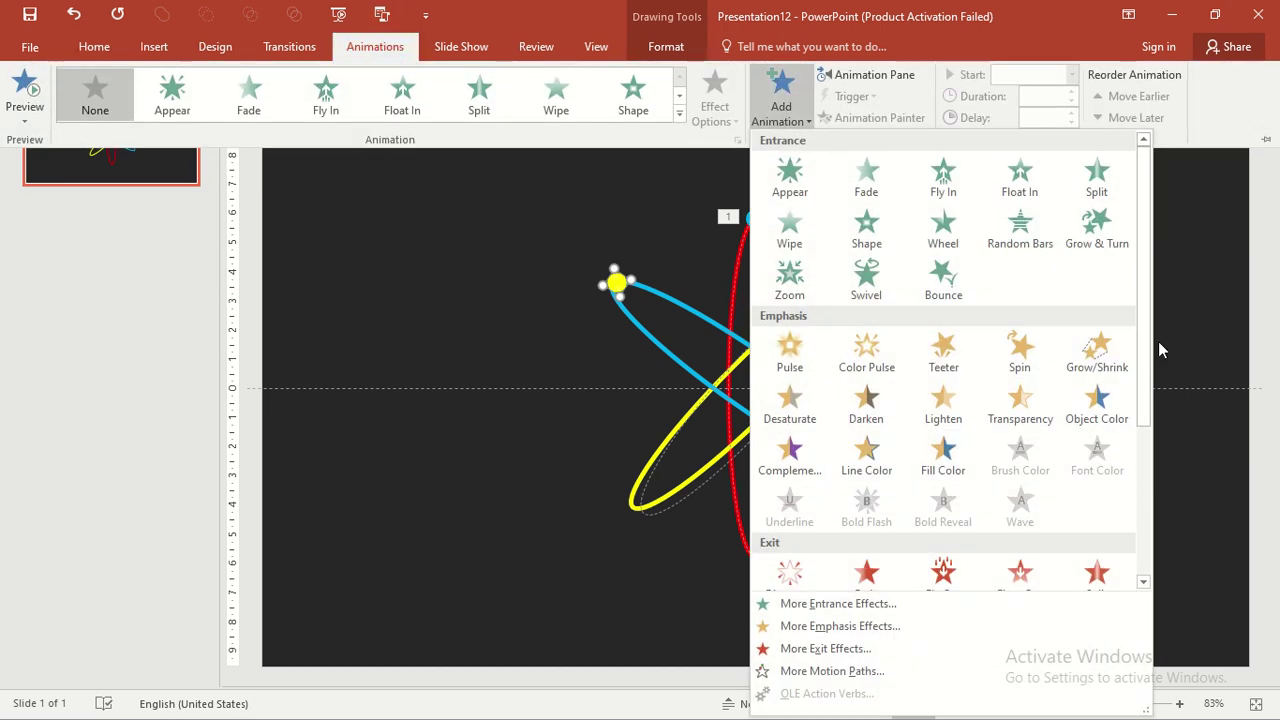
left_click_drag(1145, 374, 1140, 543)
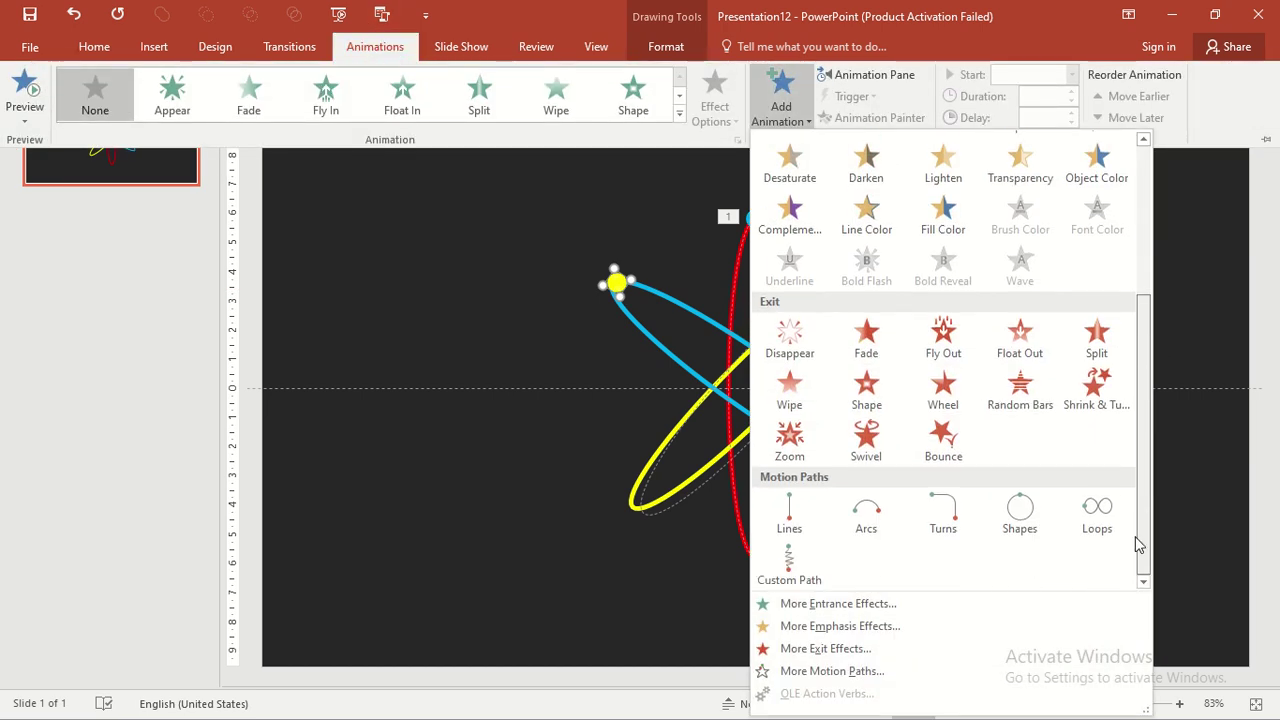
left_click(1037, 519)
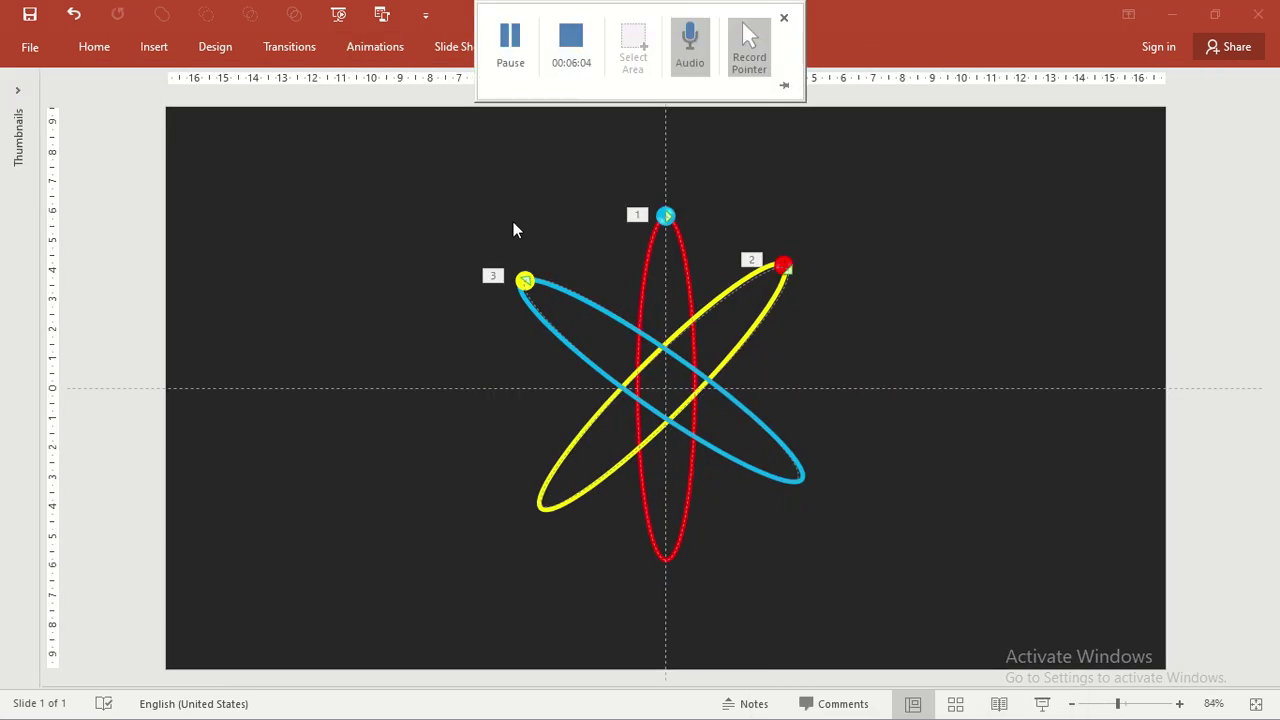
In the Animation Pane, set all three dot animations to start With Previous
left_click(384, 53)
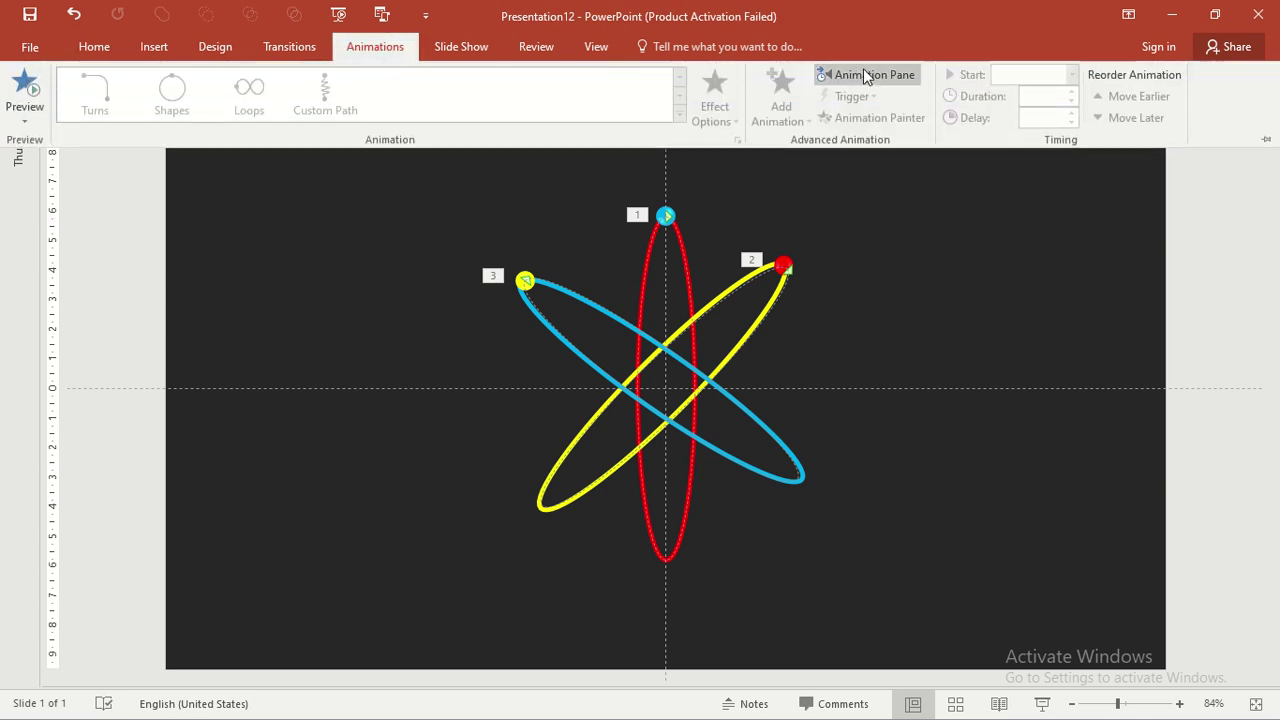
left_click(866, 76)
left_click(1136, 171)
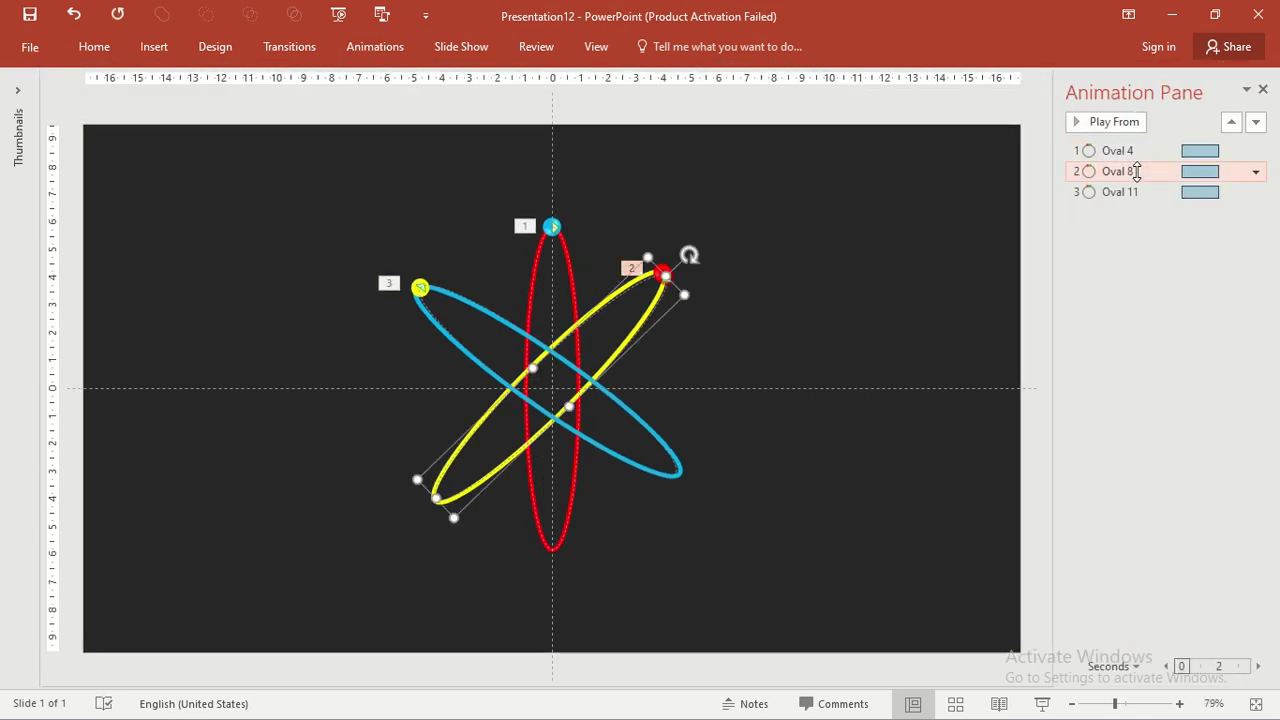
key("ctrl+a")
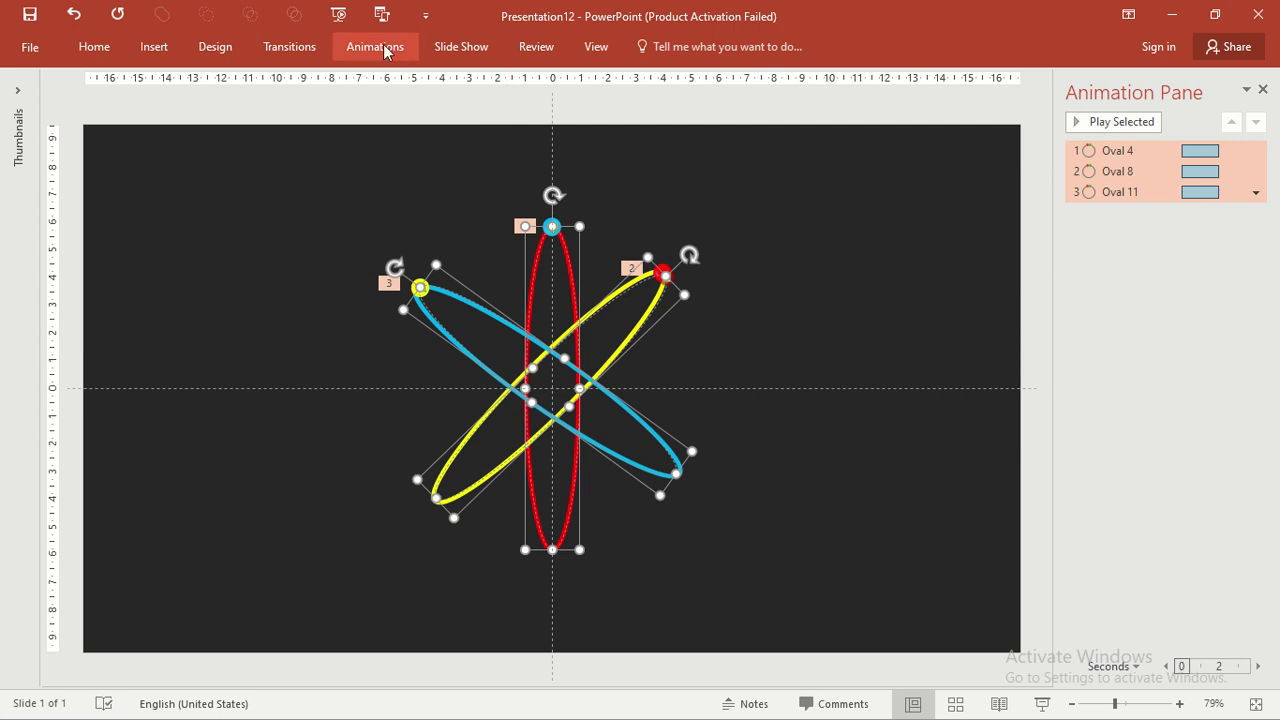
left_click(378, 47)
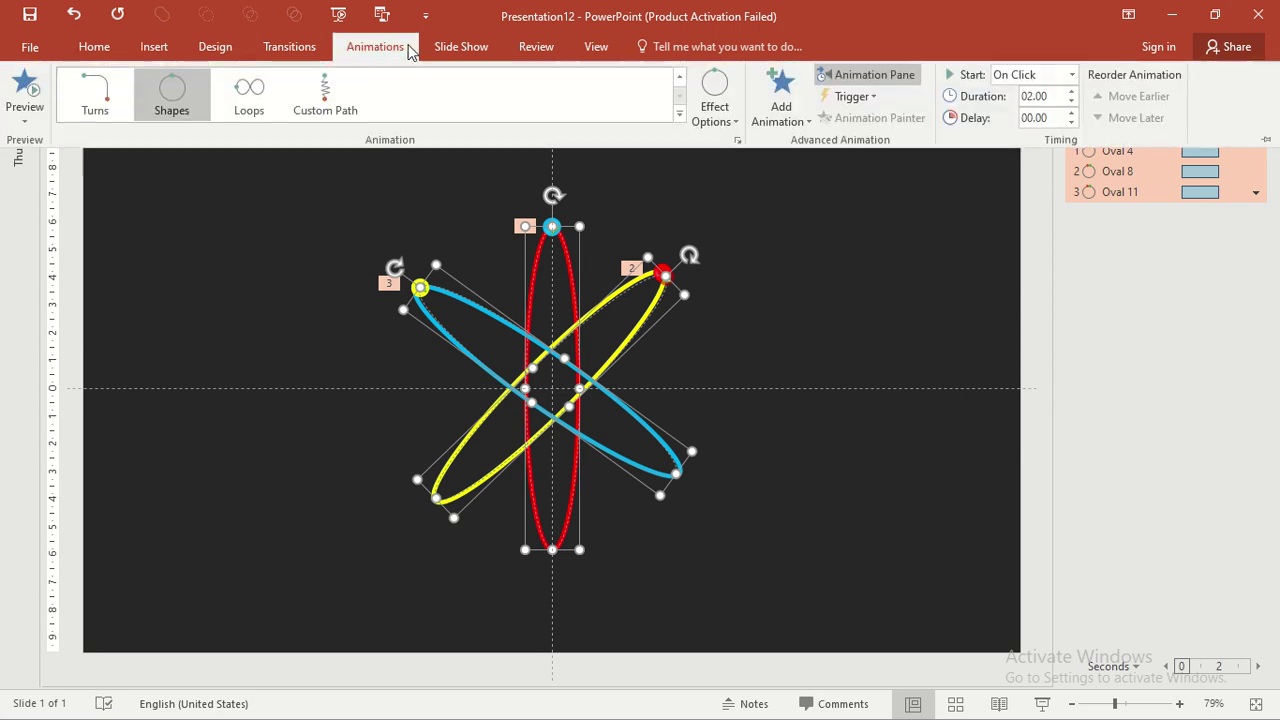
left_click(1068, 76)
left_click(1028, 114)
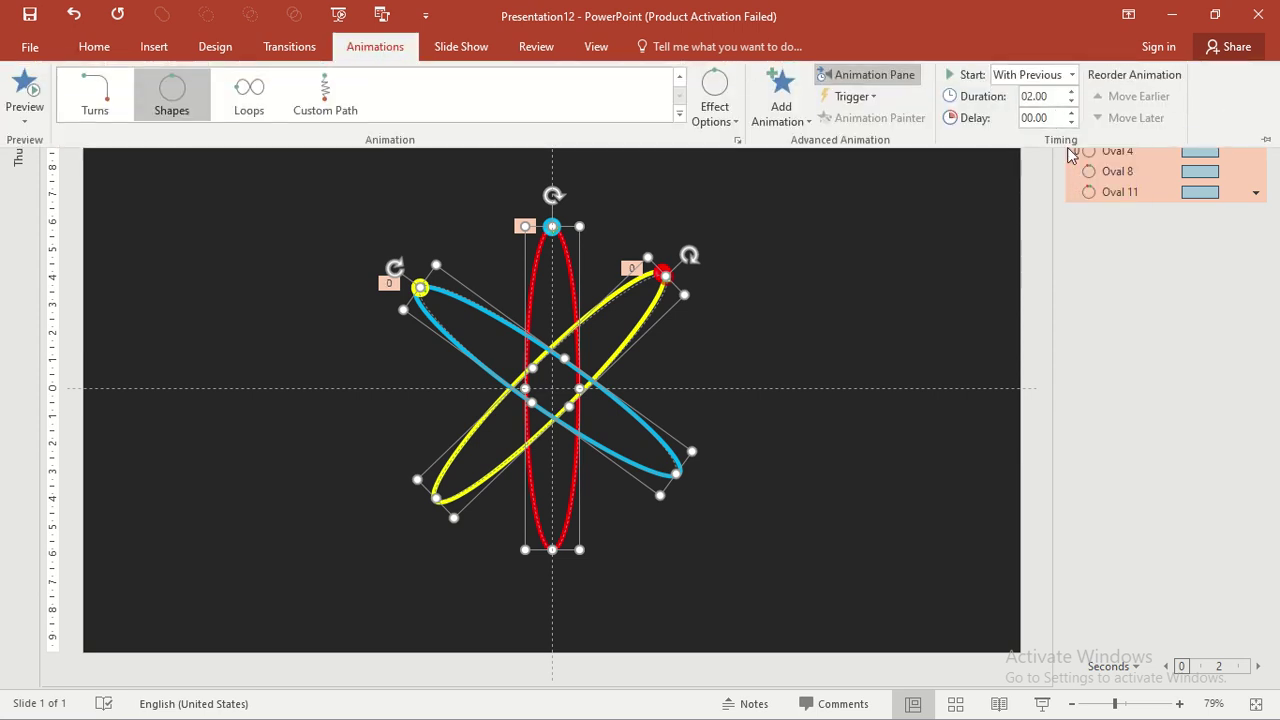
Delay Oval 8 by 0.50 s and Oval 11 by 0.75 s, then reselect all animations
left_click(1084, 168)
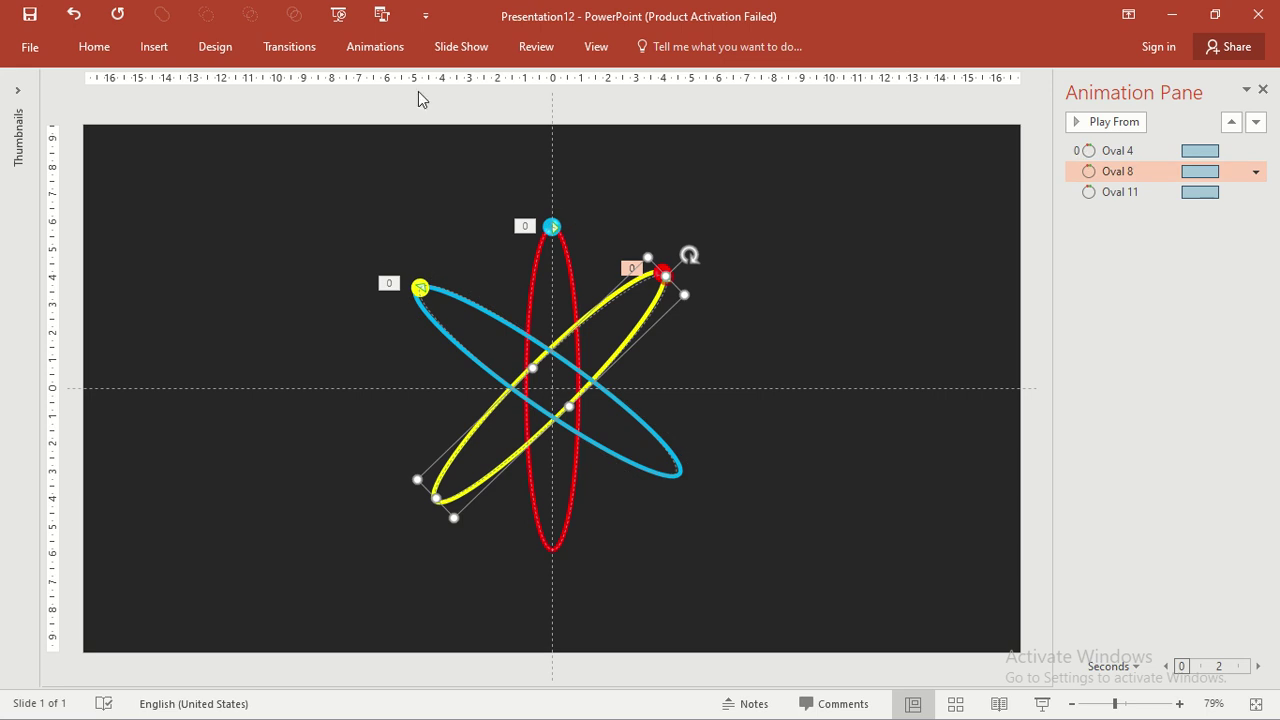
left_click(360, 47)
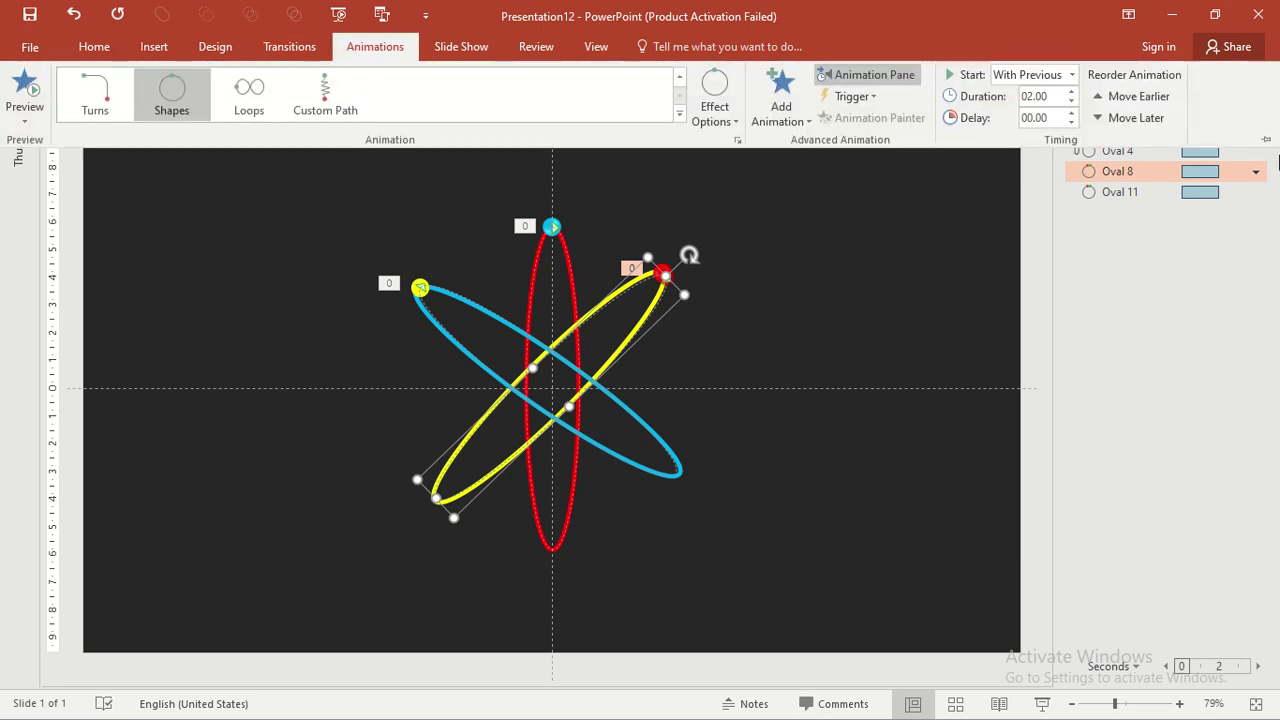
left_click(1266, 140)
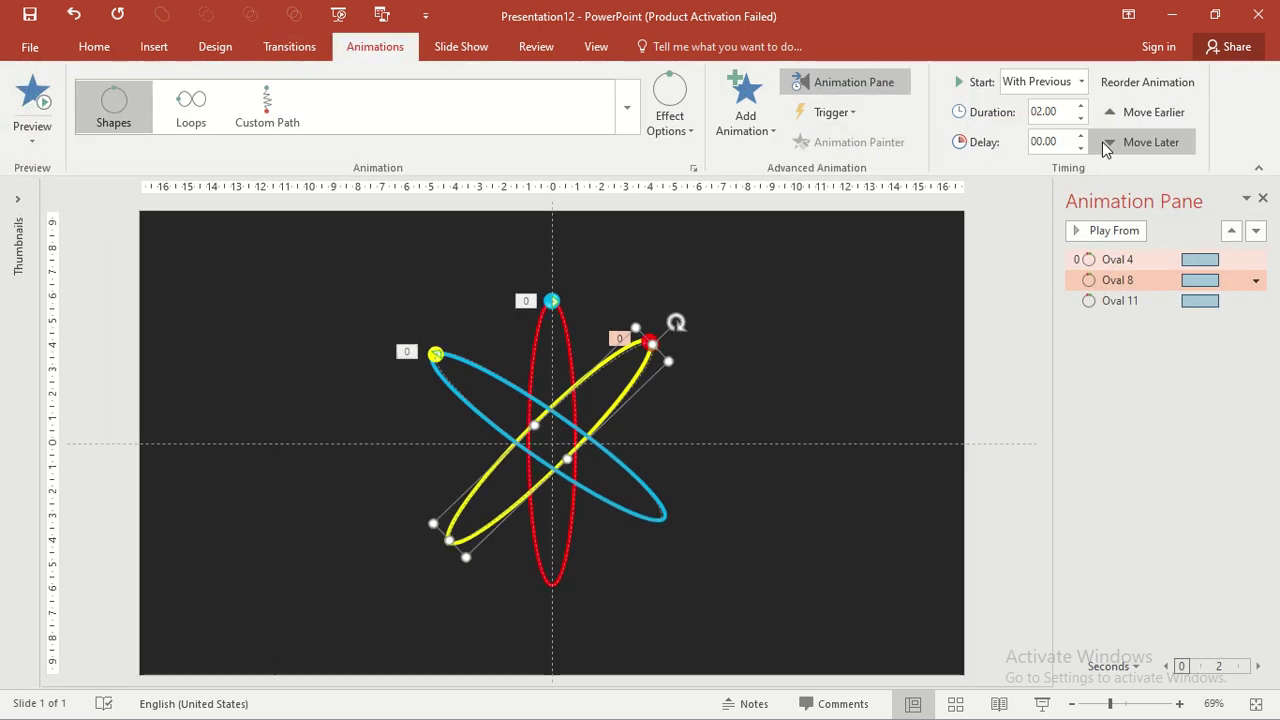
left_click(1081, 136)
left_click(1081, 136)
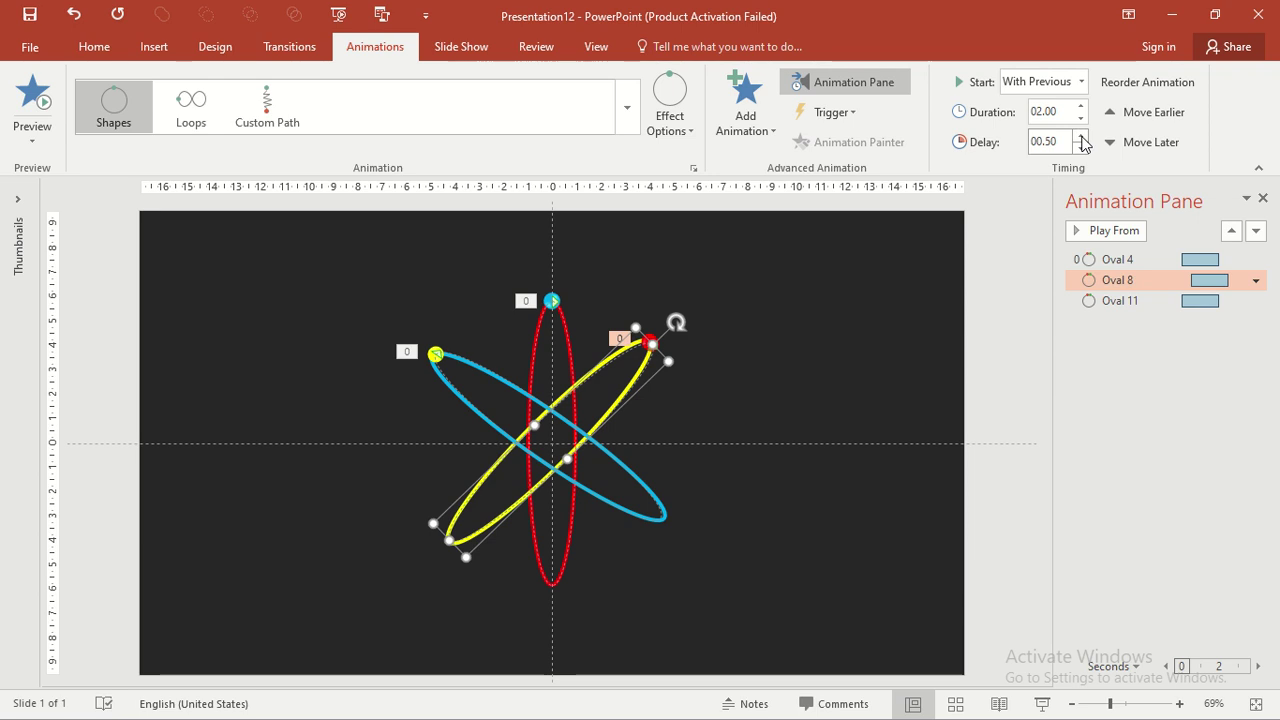
left_click(1127, 303)
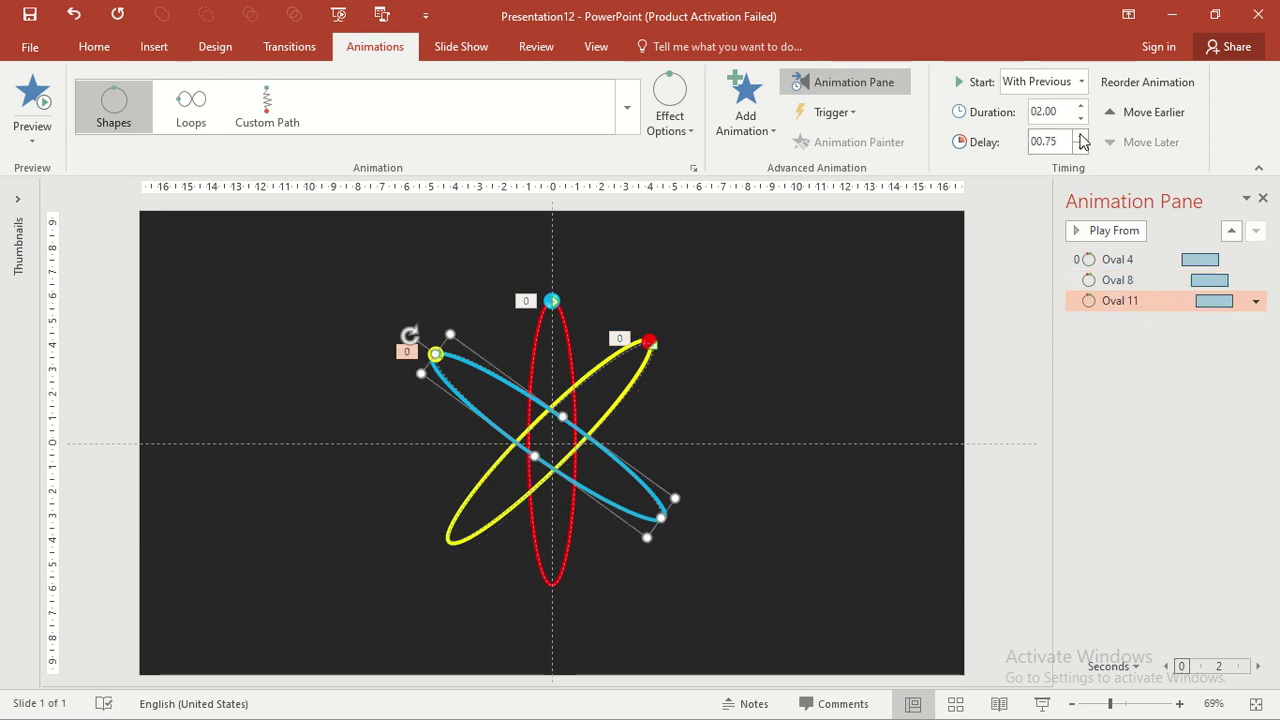
left_click(1081, 136)
left_click(1105, 369)
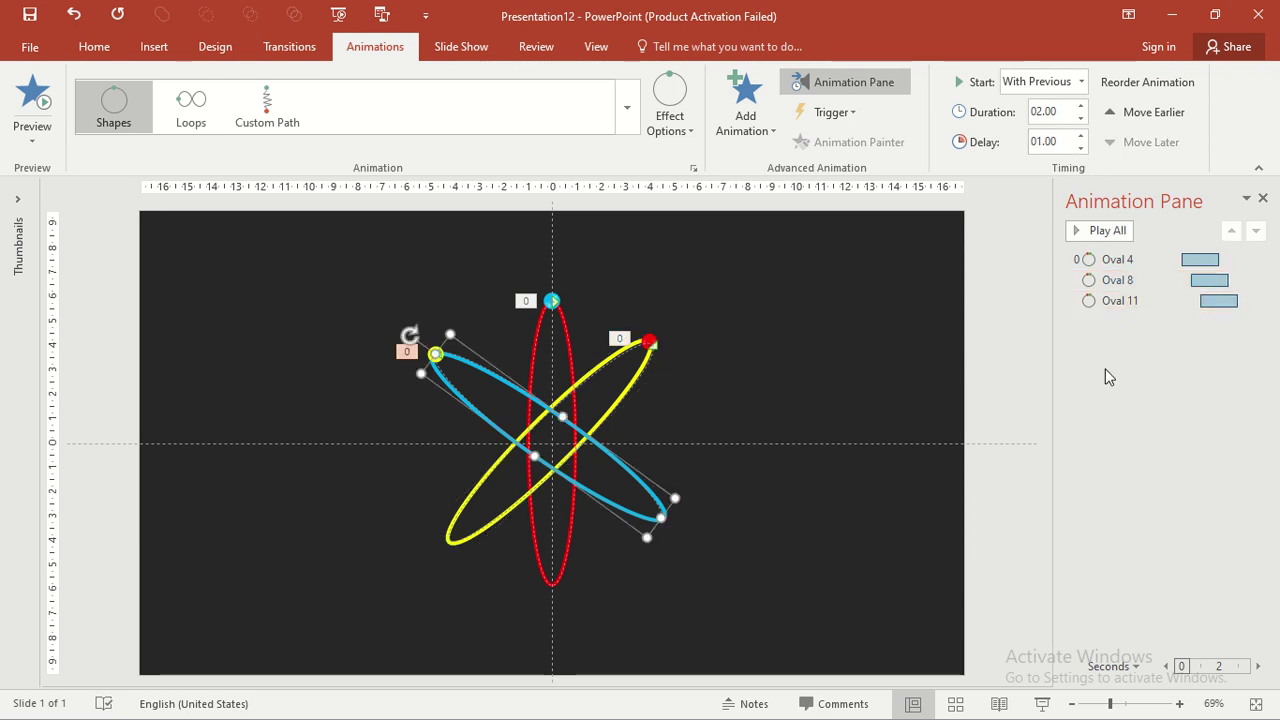
left_click(1120, 300)
key("ctrl+a")
Set Repeat to Until End of Slide for all three animations in Effect Options timing
right_click(1122, 295)
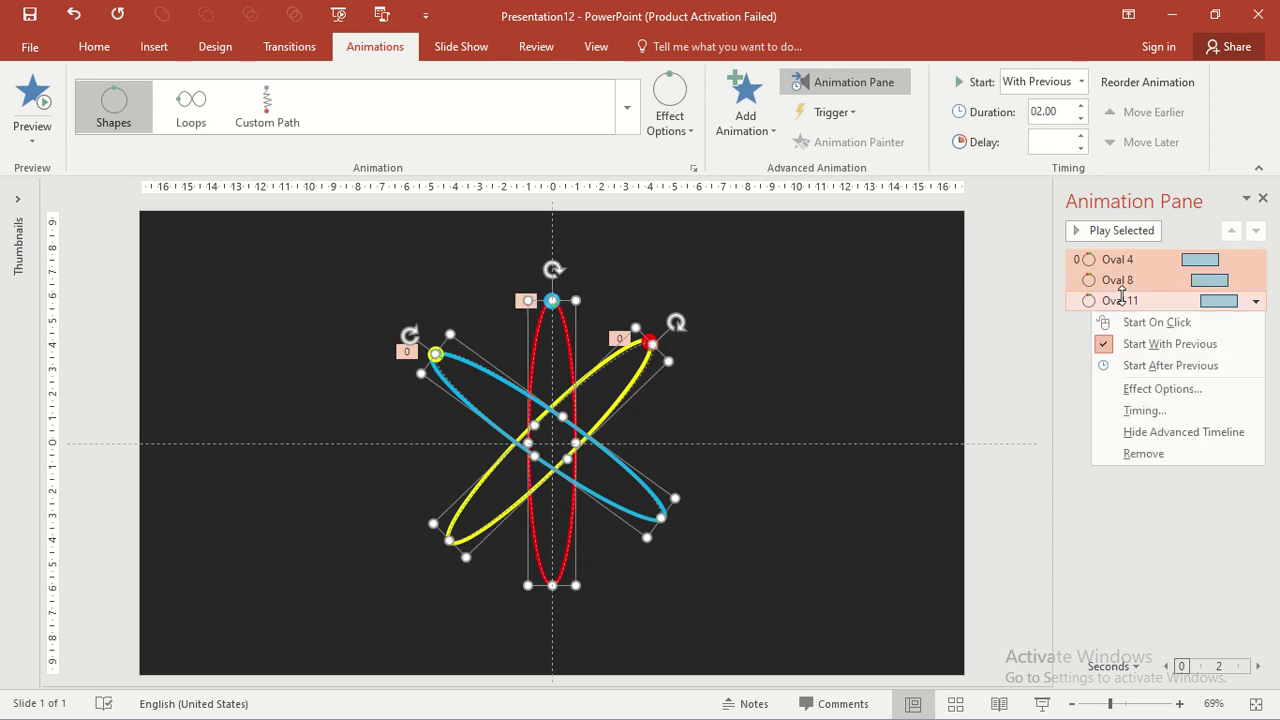
left_click(1155, 392)
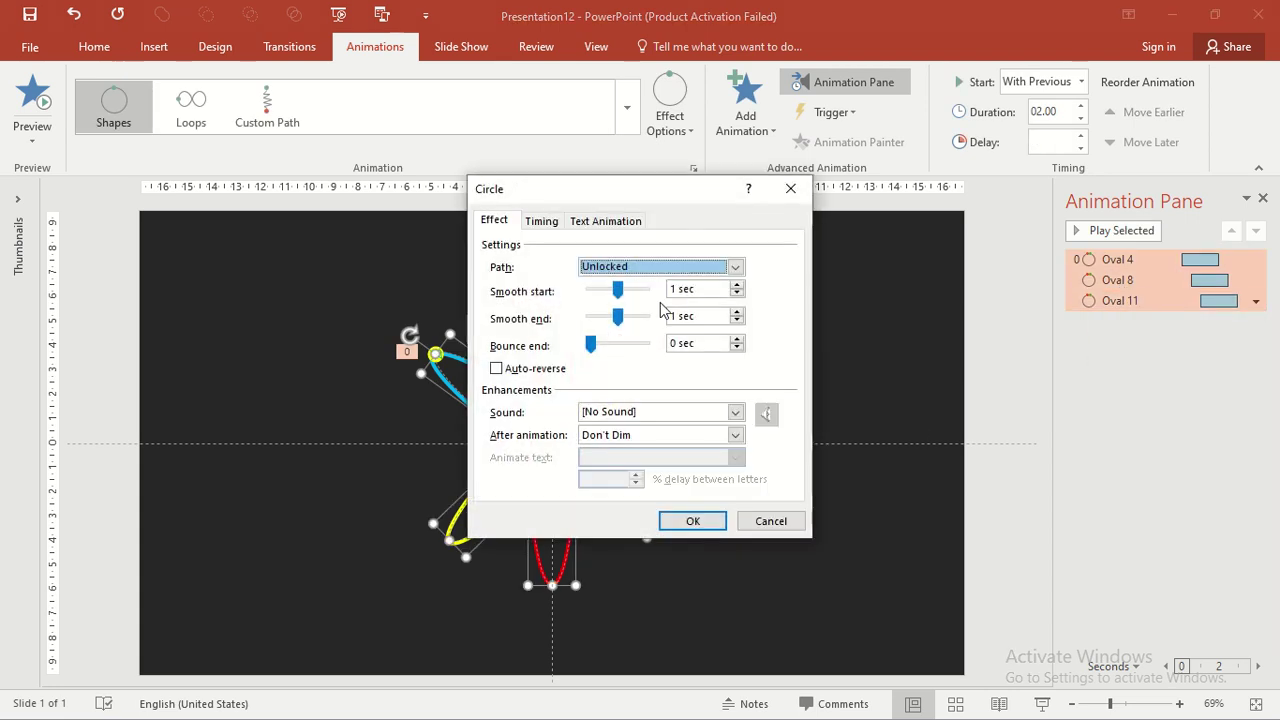
left_click(546, 222)
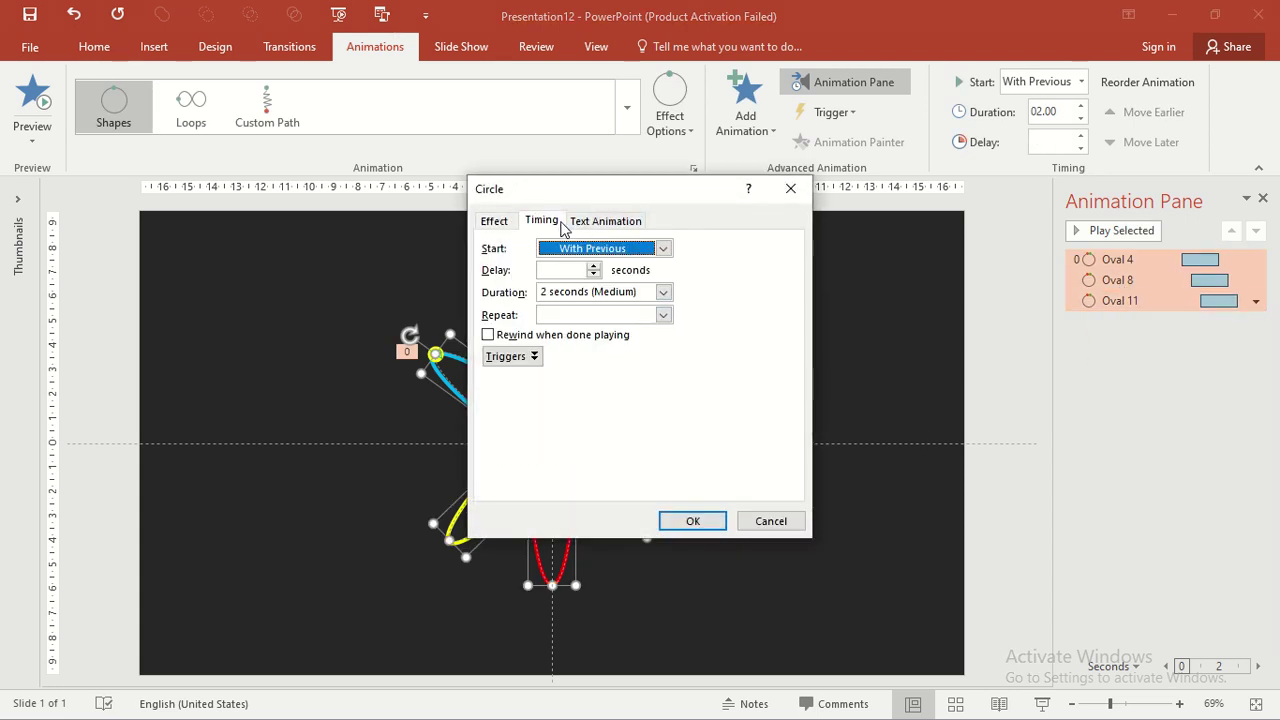
left_click(663, 315)
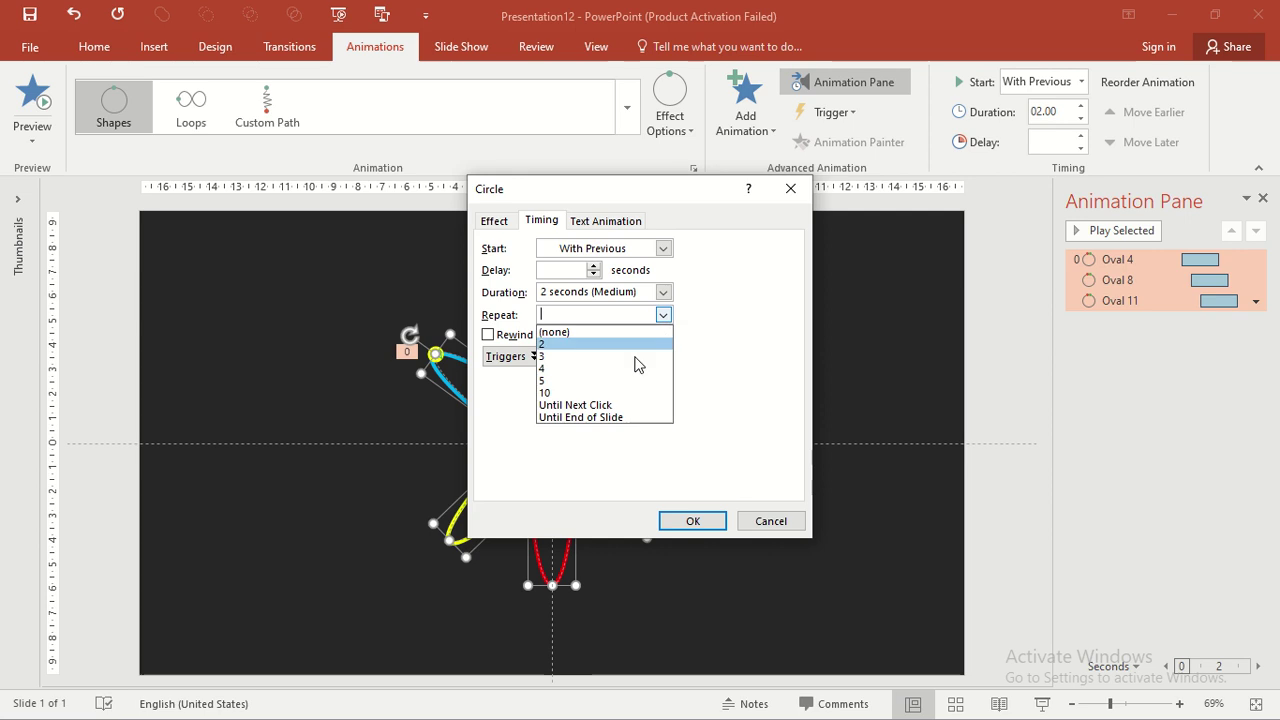
left_click(621, 406)
left_click(662, 316)
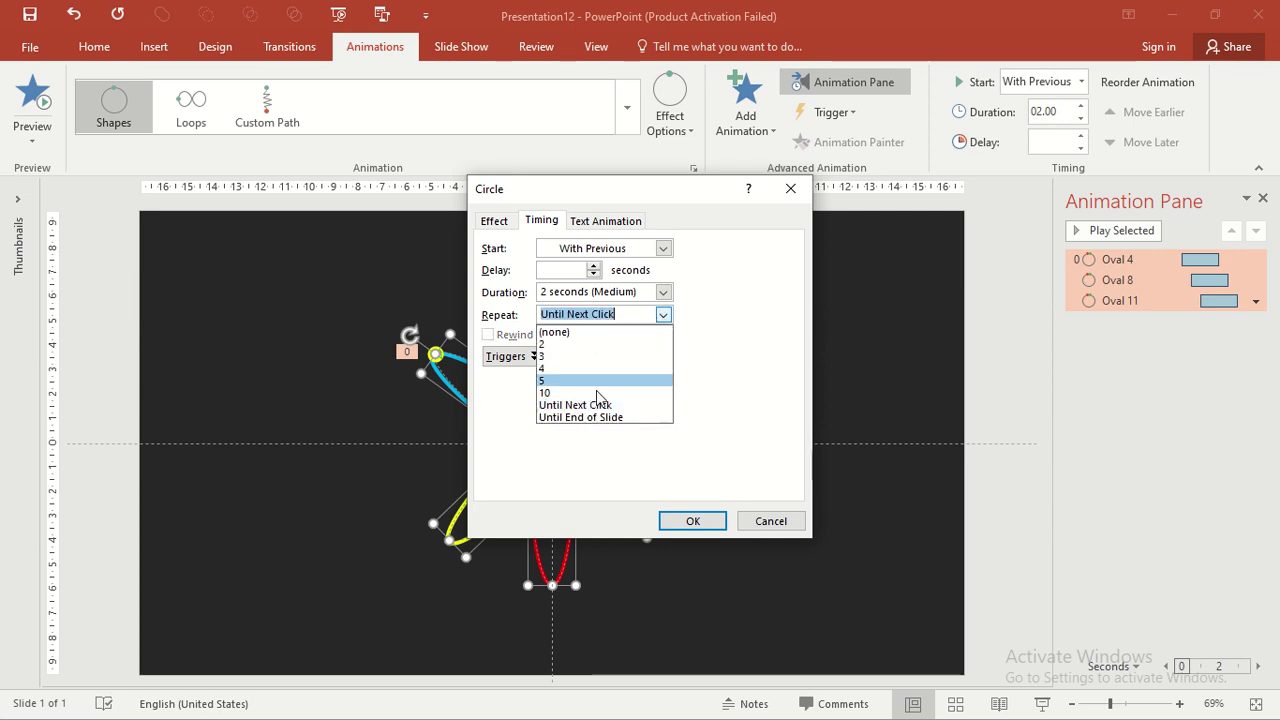
left_click(593, 419)
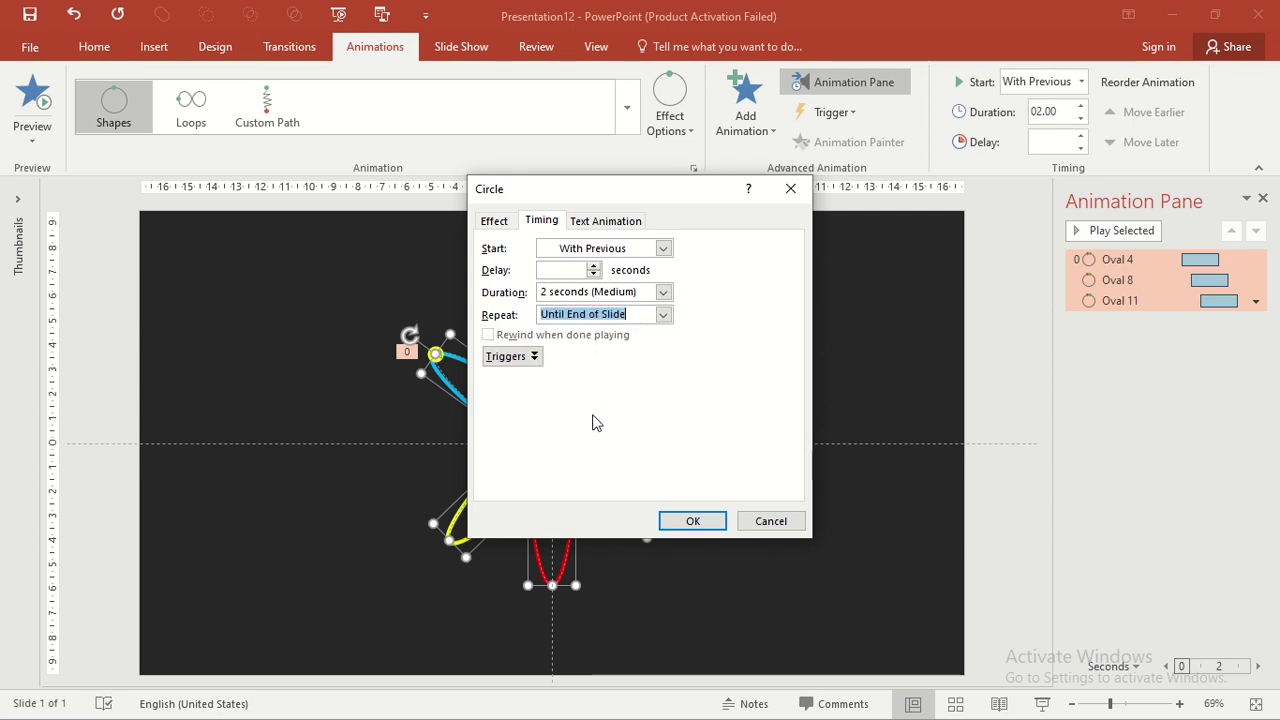
left_click(672, 526)
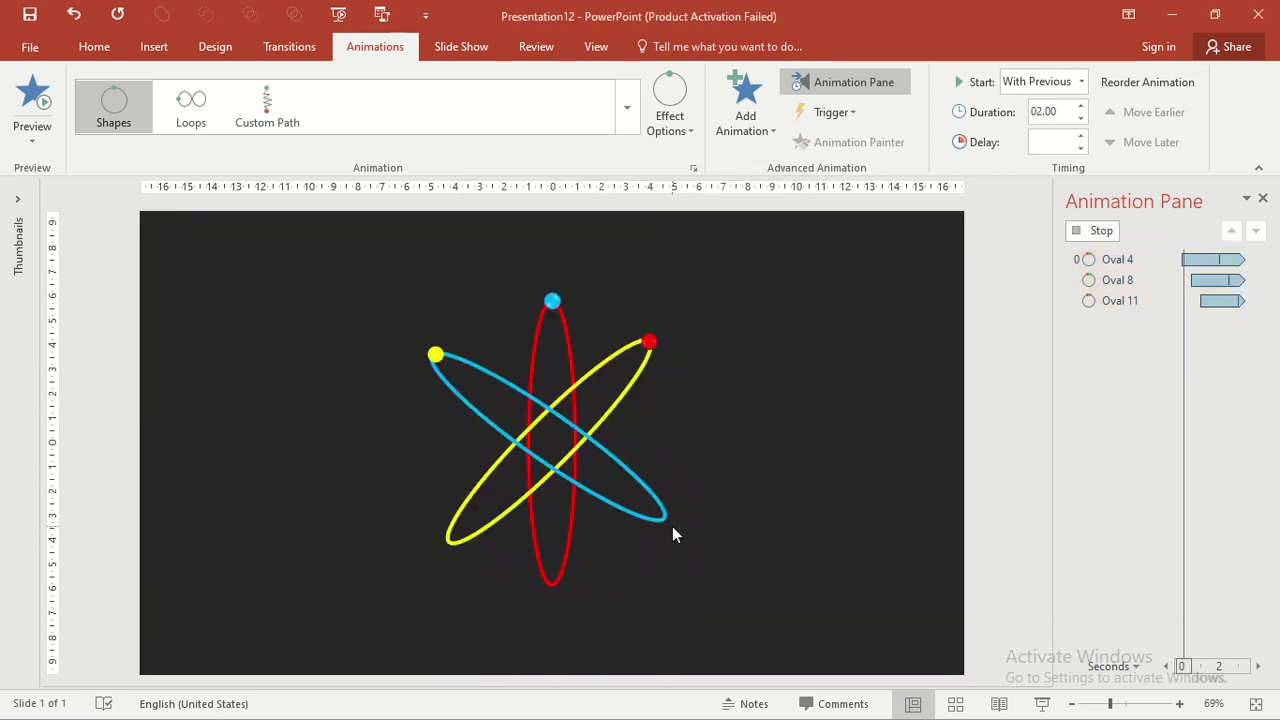
Close the Animation Pane and start the full-screen slide show
left_click(1263, 198)
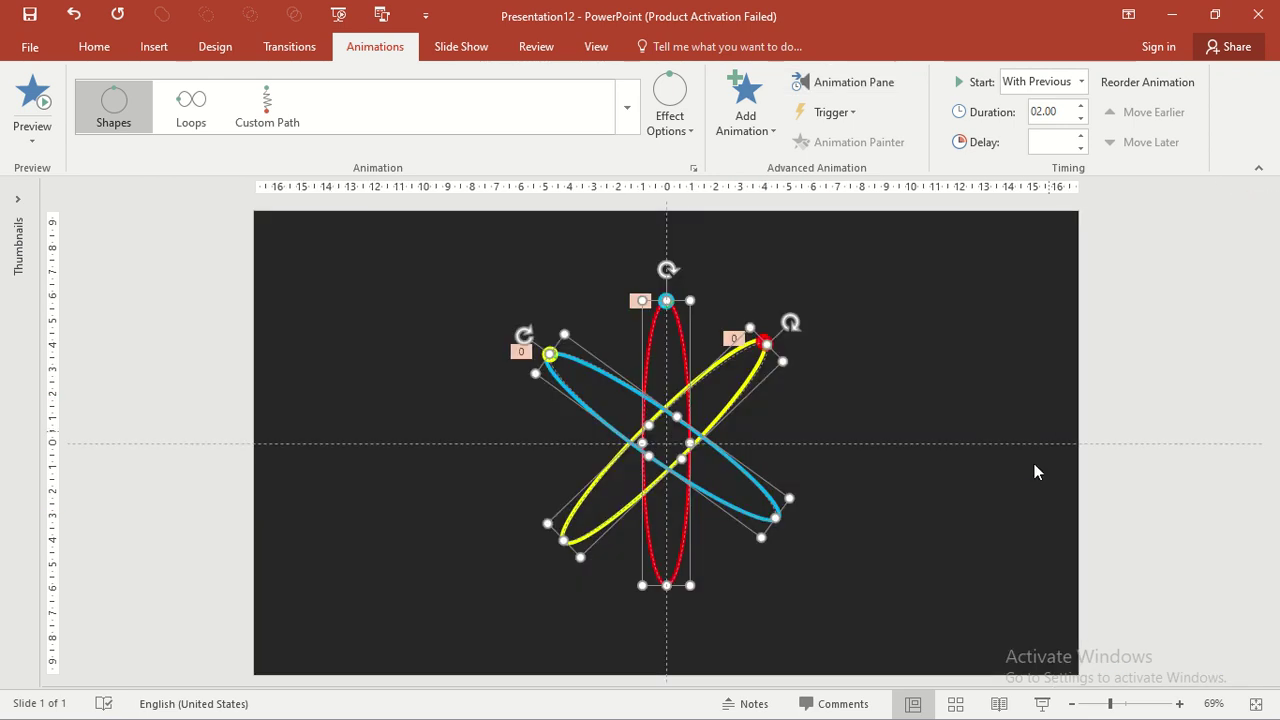
left_click(1043, 705)
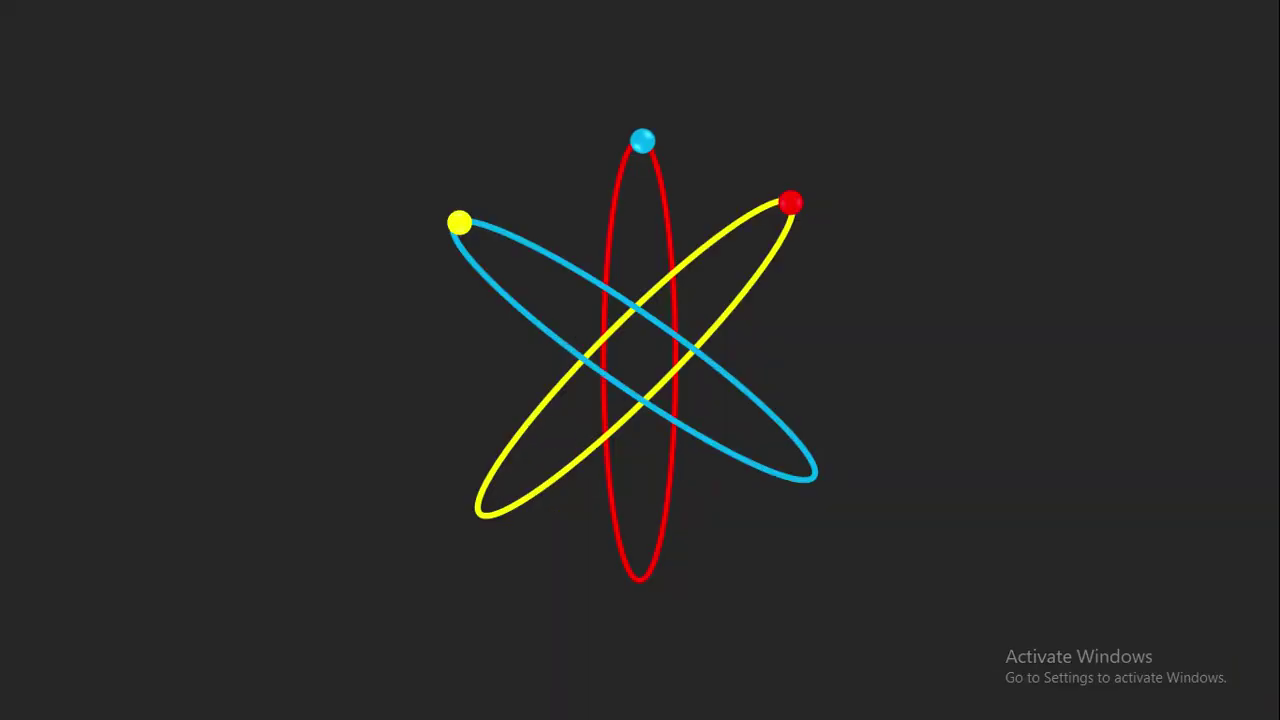